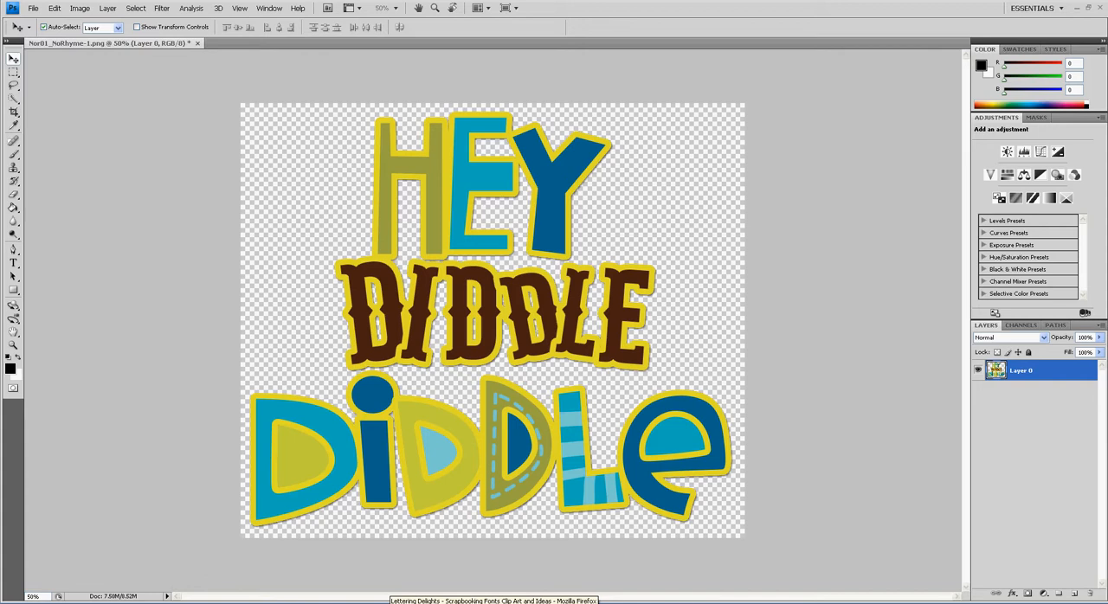
Switch to the Lettering Delights site in Firefox and search it for "no rhyme"
{"action": "left_click", "coordinate": [398, 603]}
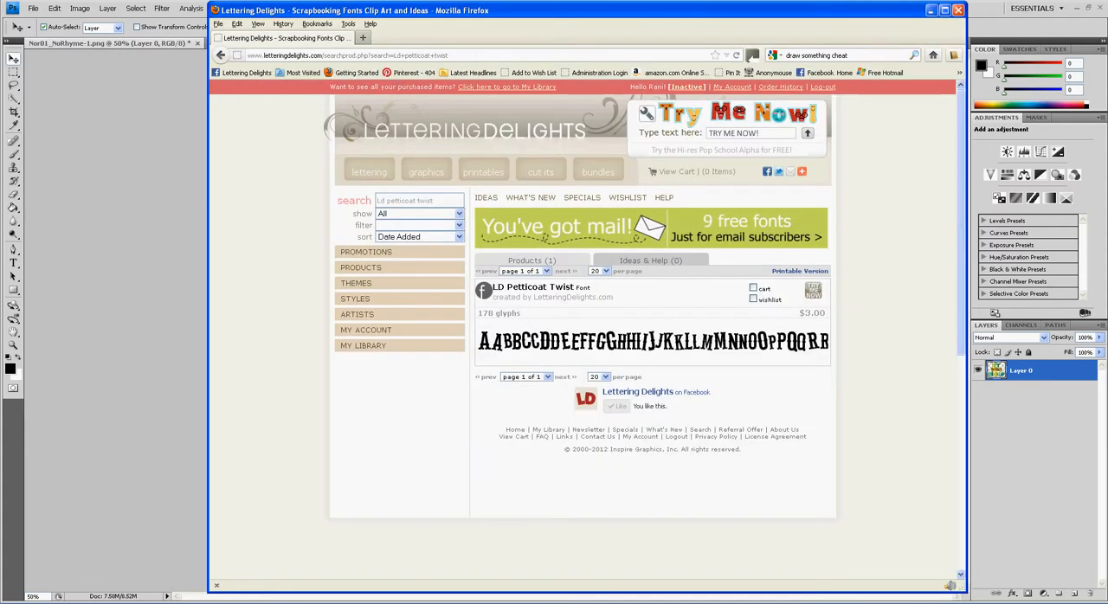
{"action": "mouse_move", "coordinate": [483, 208]}
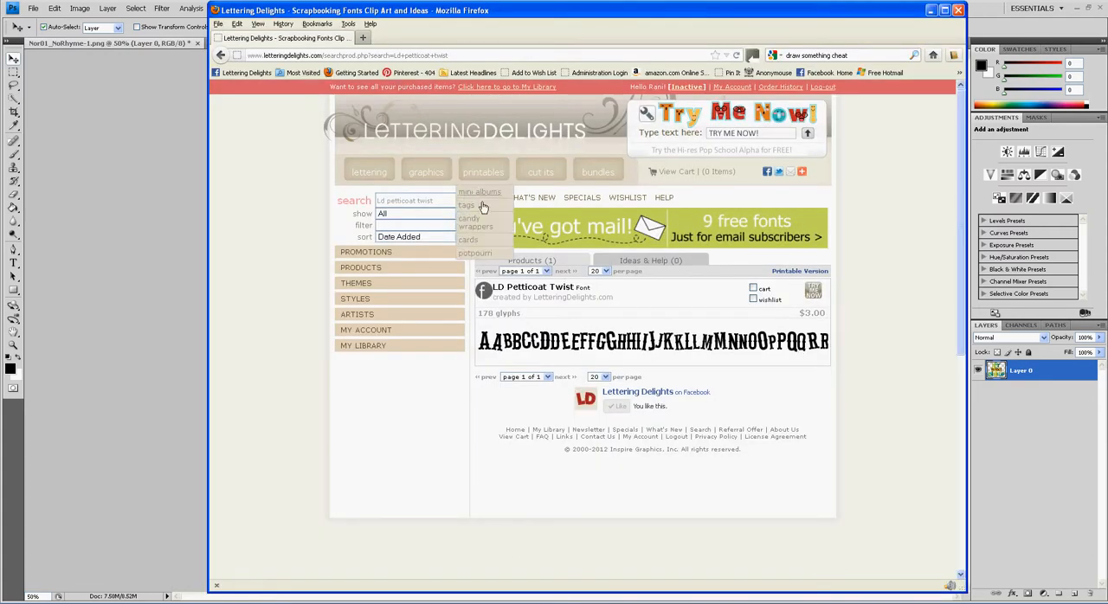
{"action": "left_click_drag", "start_coordinate": [451, 204], "coordinate": [353, 209]}
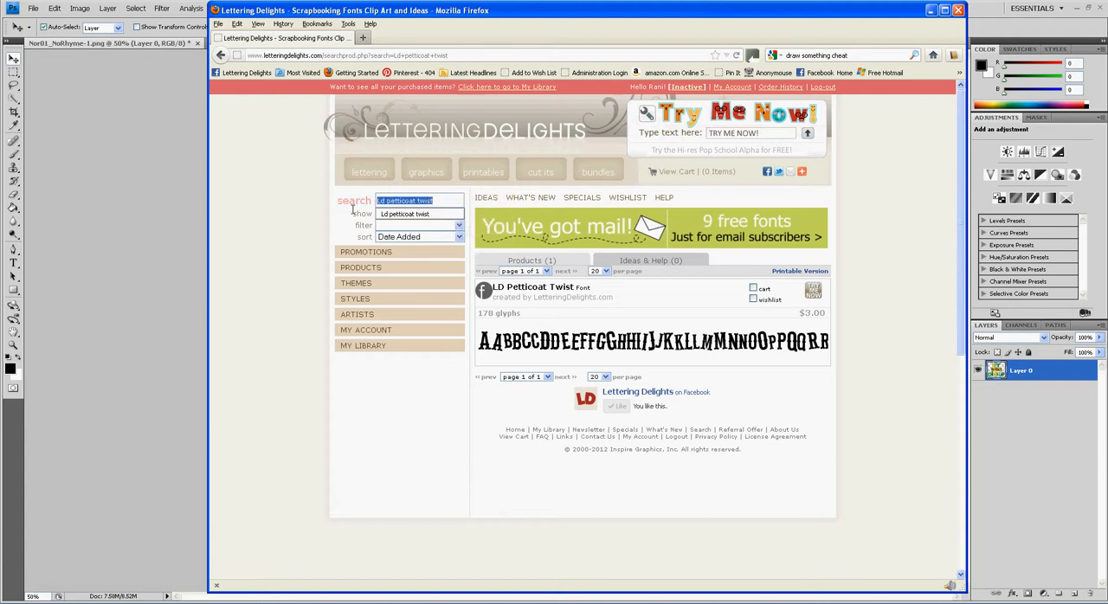
{"action": "type", "text": "no h"}
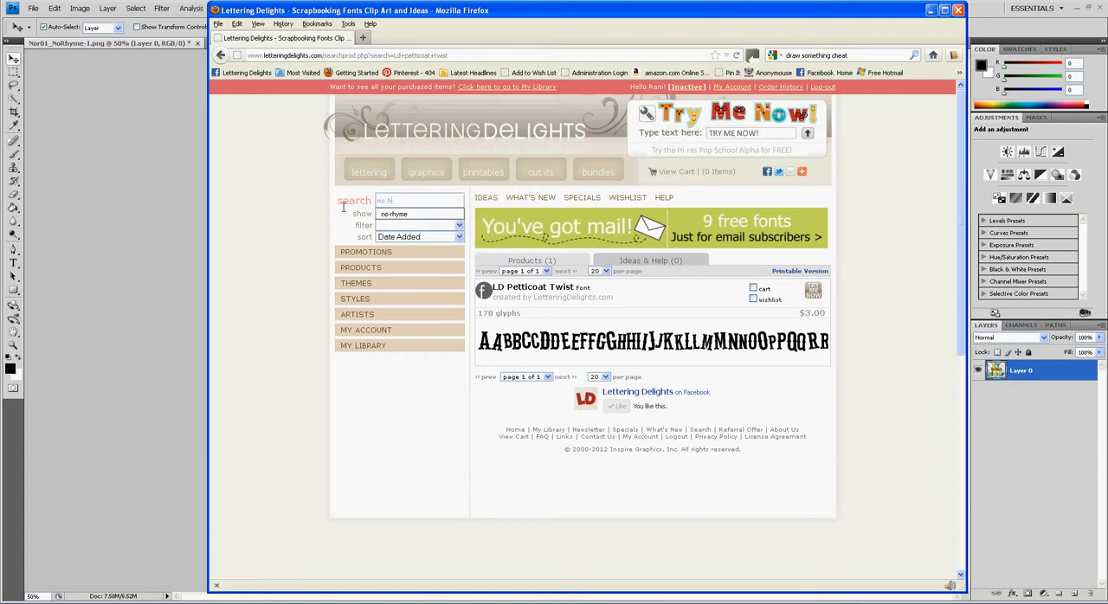
{"action": "left_click", "coordinate": [406, 216]}
{"action": "key", "text": "Return"}
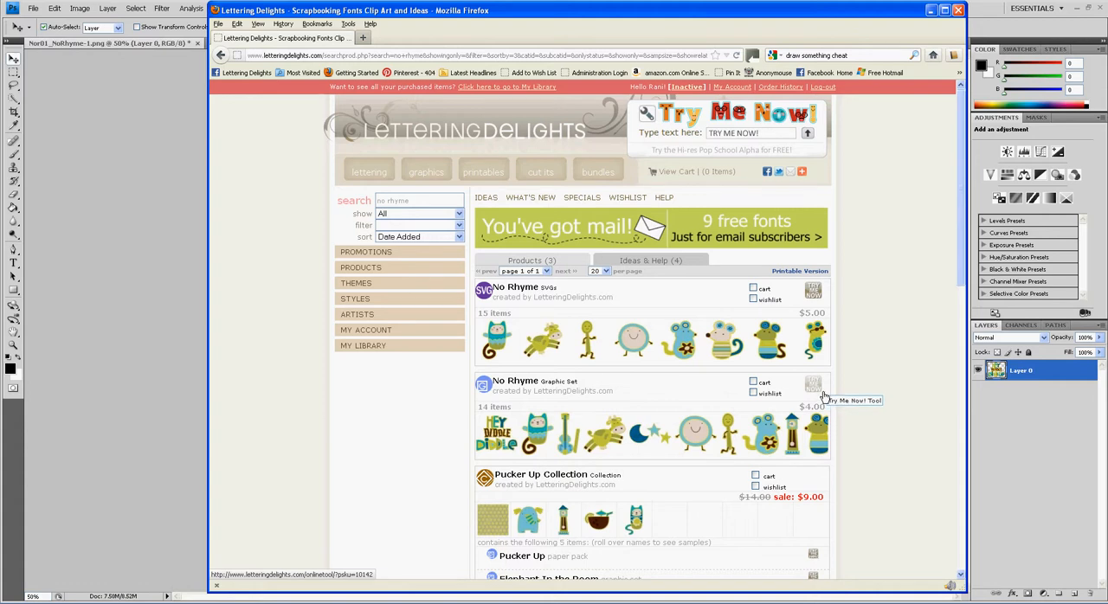
Open the Try Me Now tool for the No Rhyme Graphic Set and send the cow graphic, Nor04_NoRhyme.png, to Photoshop
{"action": "left_click", "coordinate": [823, 395]}
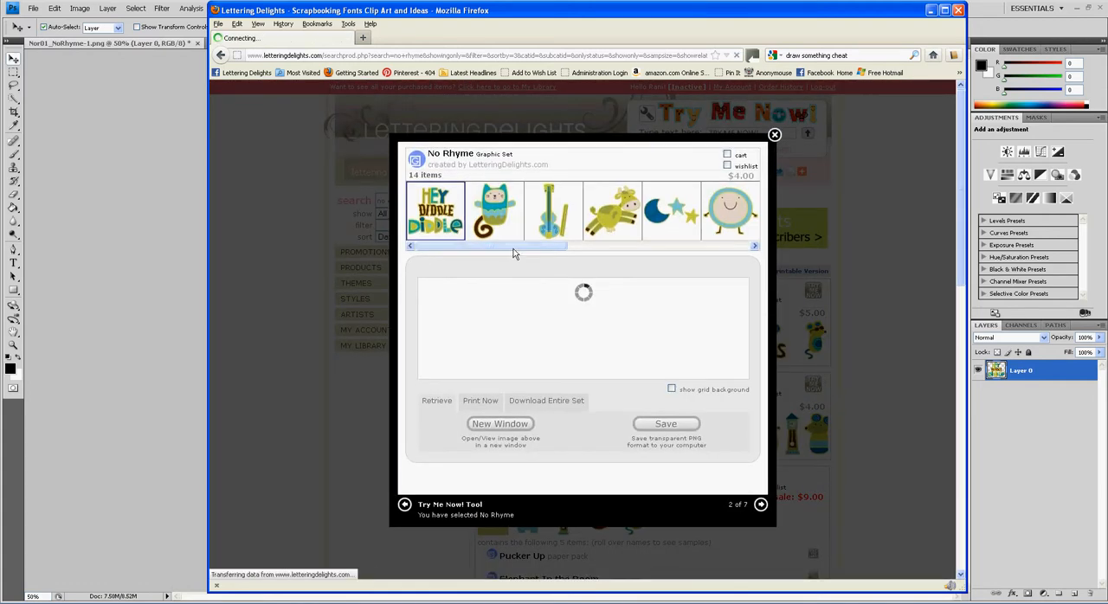
{"action": "left_click_drag", "start_coordinate": [512, 247], "coordinate": [545, 248]}
{"action": "left_click", "coordinate": [542, 230]}
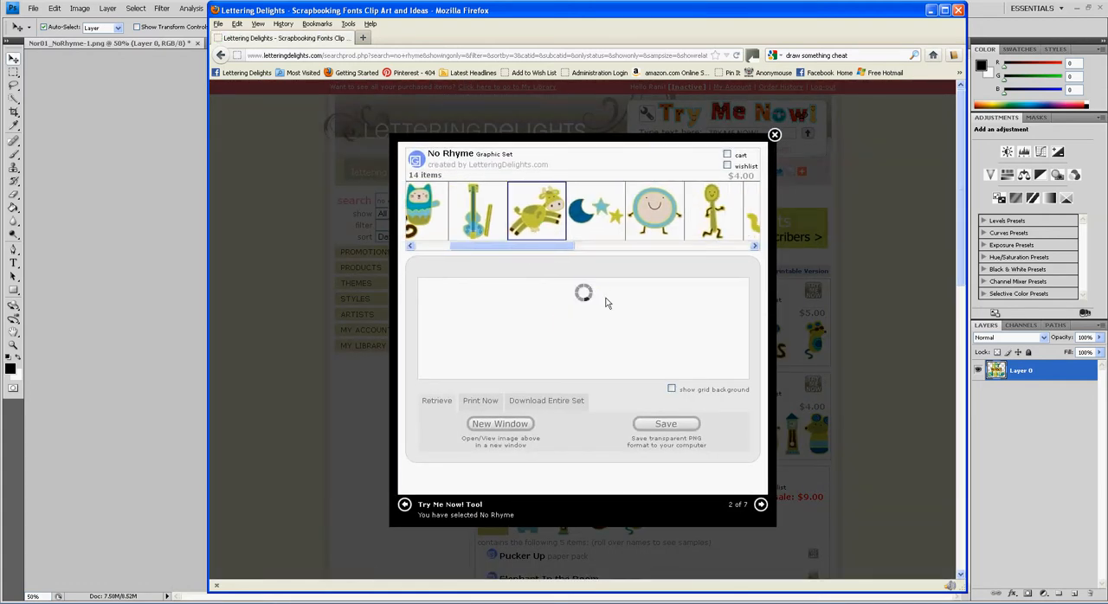
{"action": "left_click", "coordinate": [673, 430]}
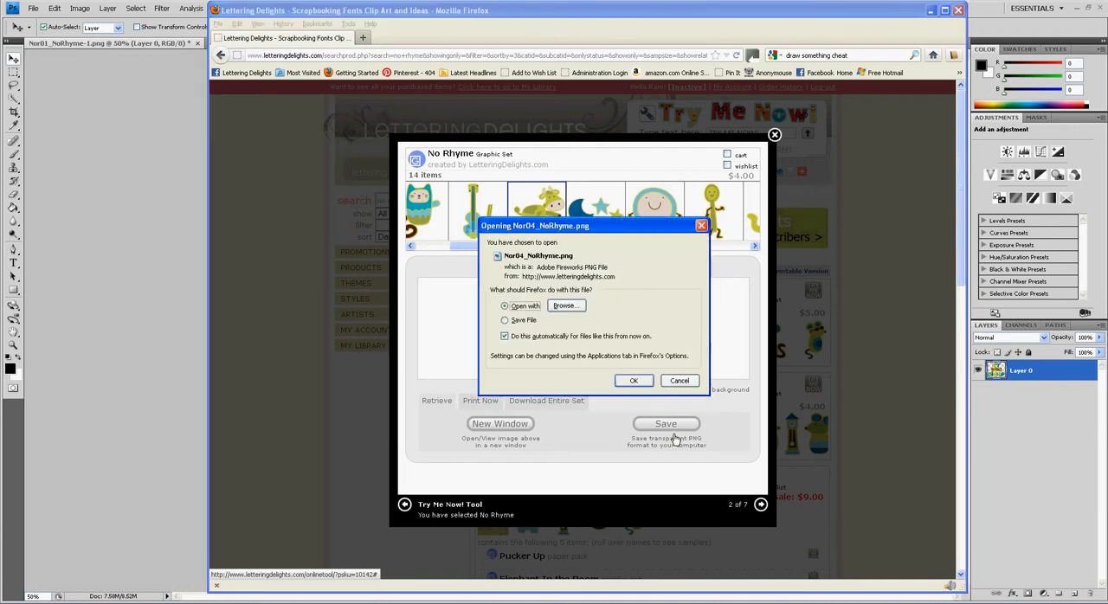
{"action": "left_click", "coordinate": [642, 384]}
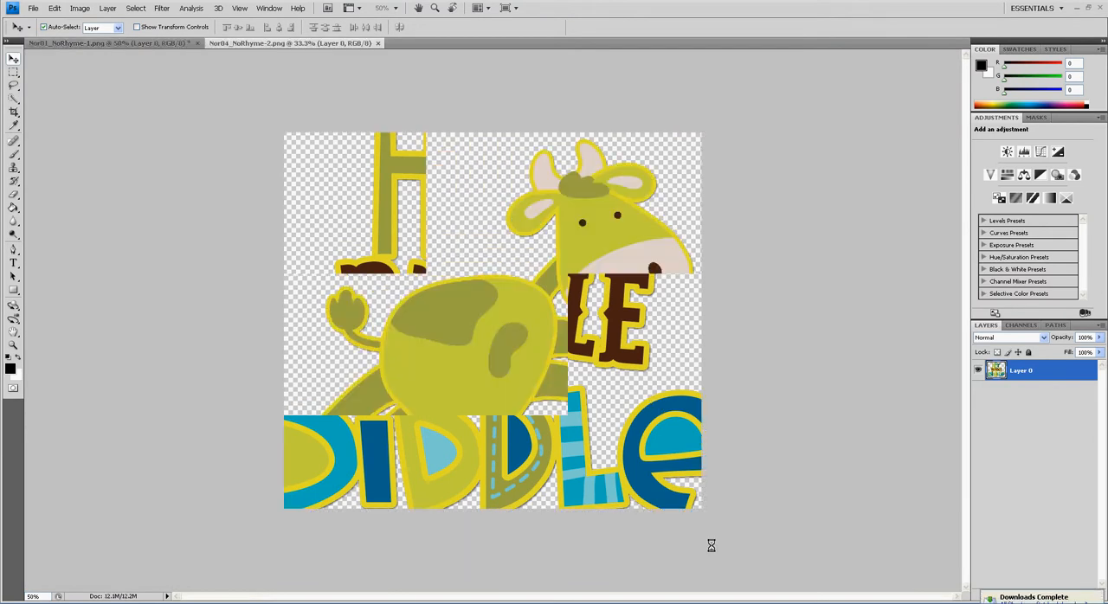
Return to Firefox and send the moon and stars graphic, Nor05_NoRhyme.png, from the same set to Photoshop
{"action": "left_click", "coordinate": [587, 603]}
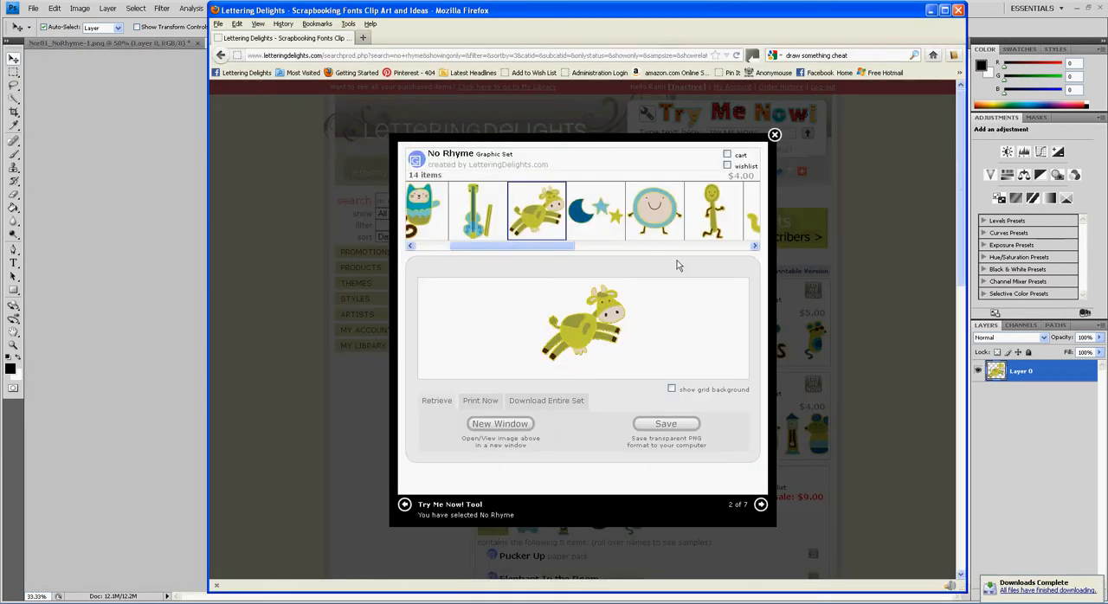
{"action": "left_click", "coordinate": [611, 228]}
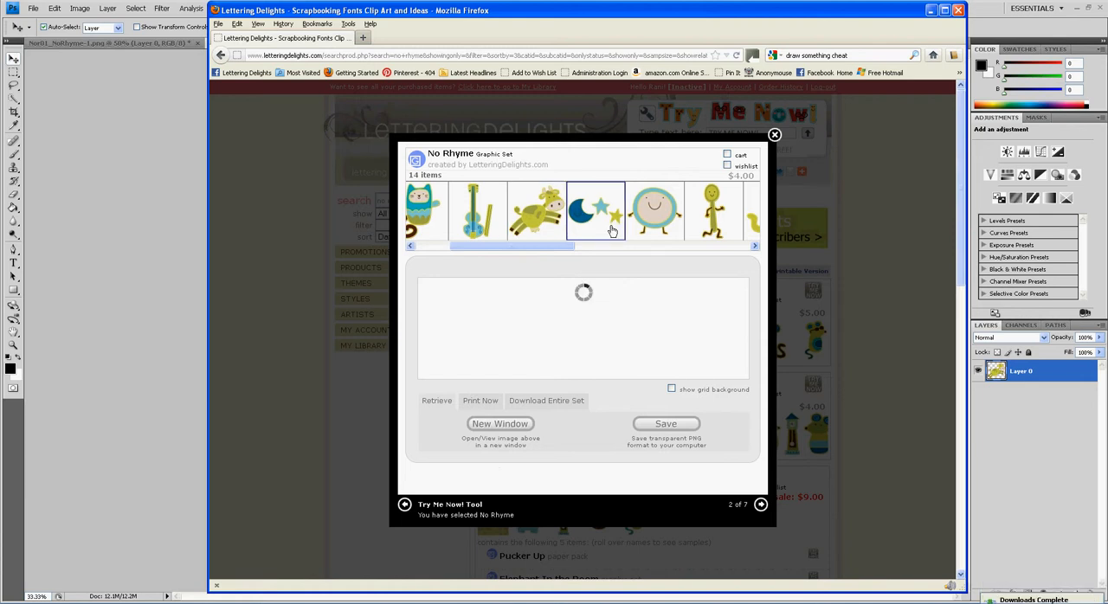
{"action": "left_click", "coordinate": [686, 437]}
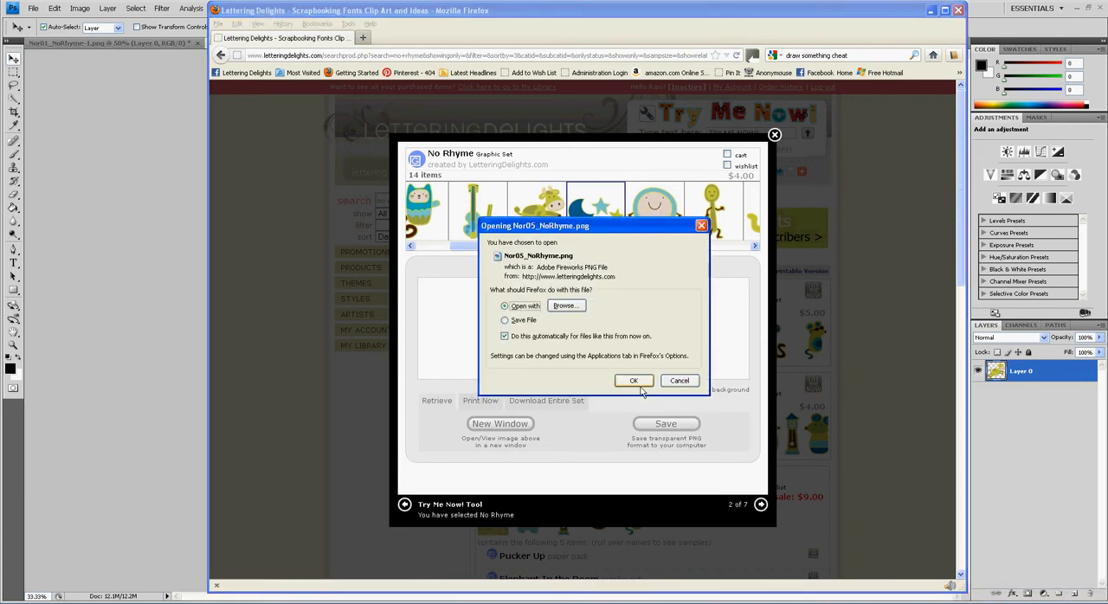
{"action": "left_click", "coordinate": [636, 380]}
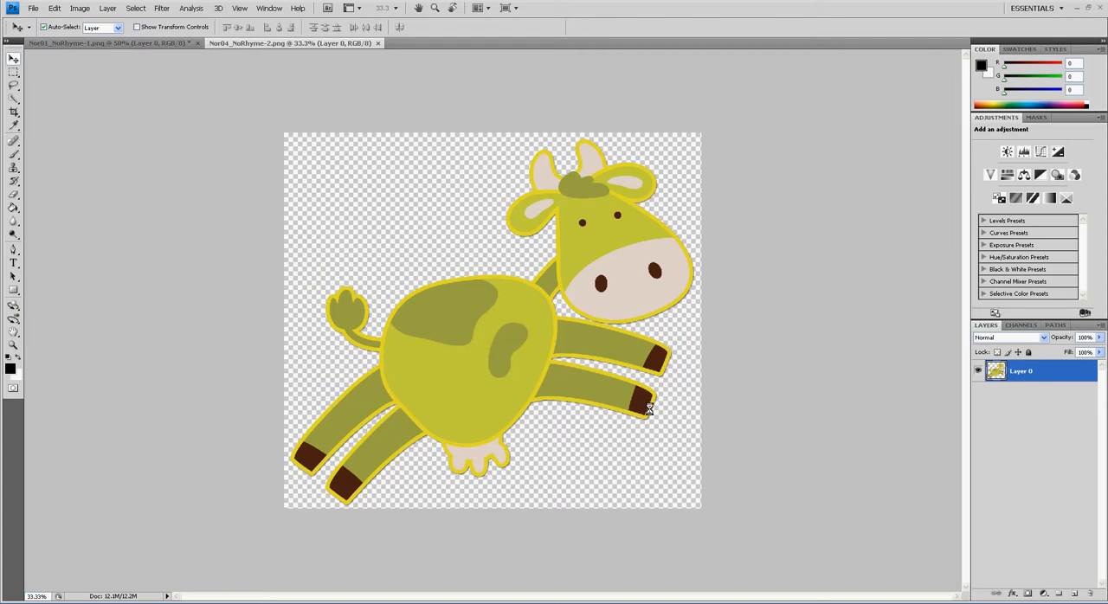
Create a white 5.25 x 5.25 inch RGB document at 300 pixels/inch and convert its Background into a regular layer
{"action": "left_click", "coordinate": [35, 9]}
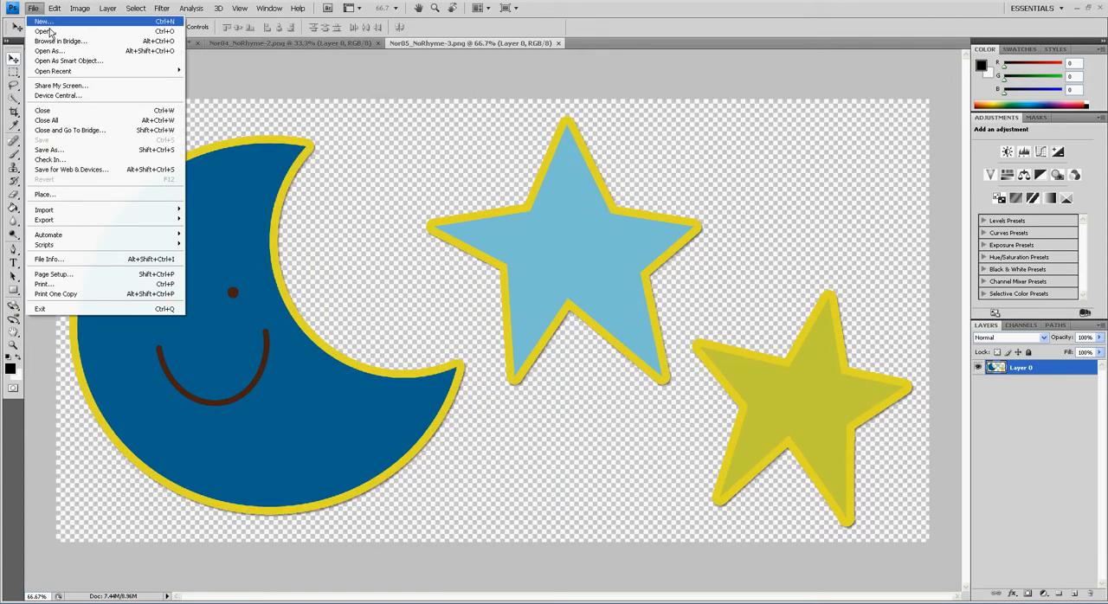
{"action": "left_click", "coordinate": [45, 22]}
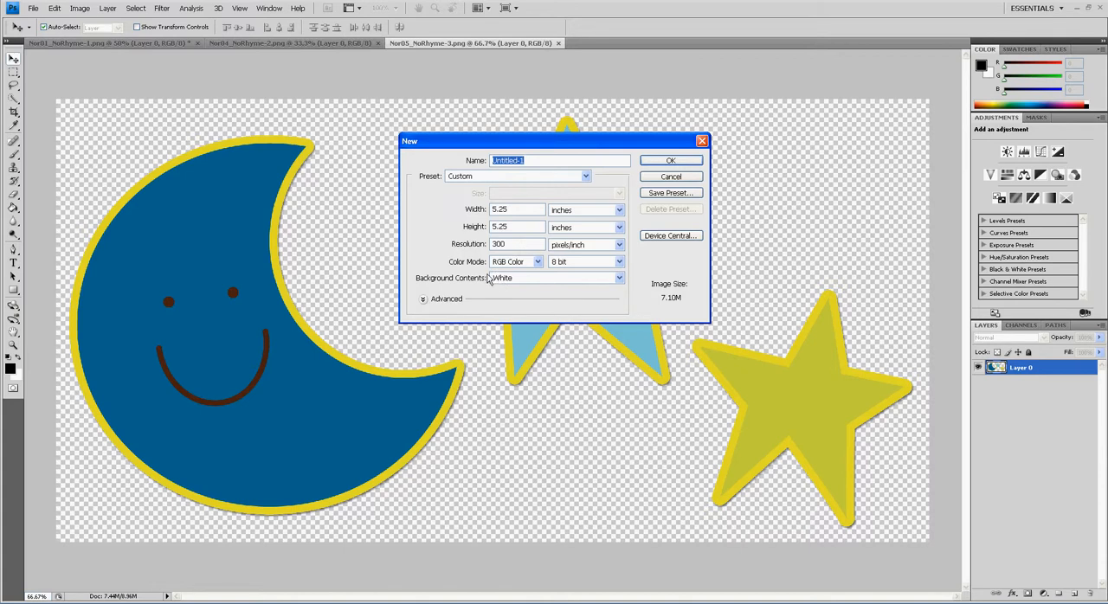
{"action": "left_click", "coordinate": [671, 165]}
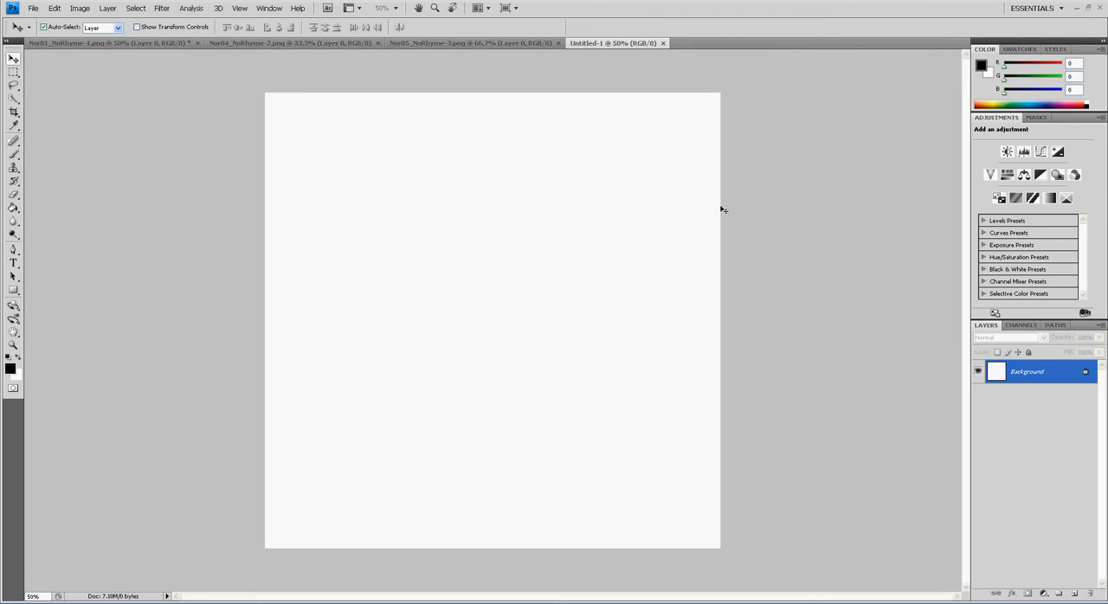
{"action": "double_click", "coordinate": [1075, 376]}
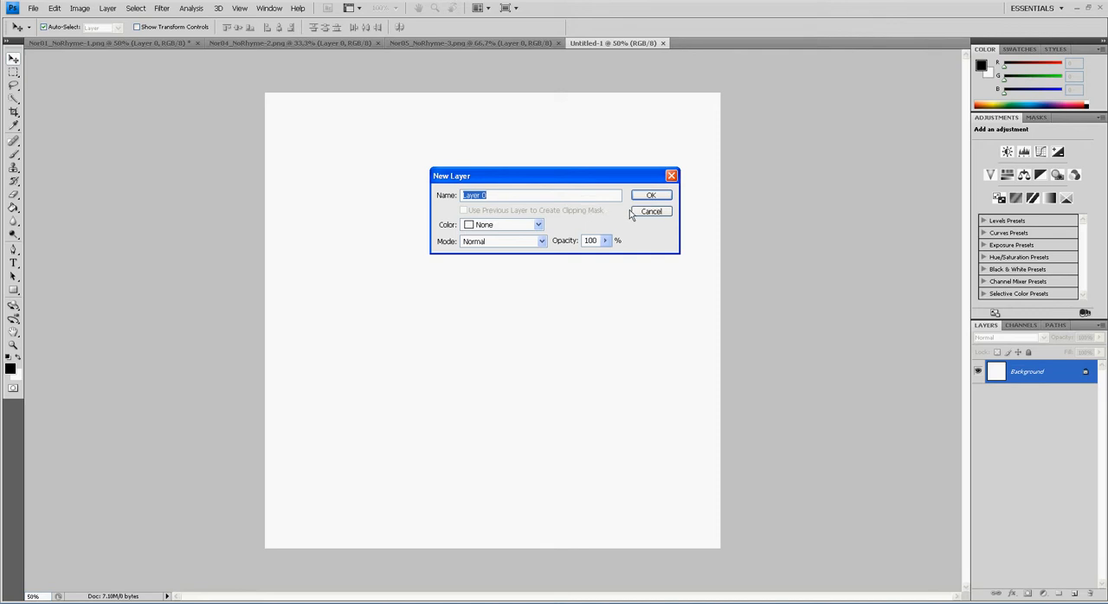
{"action": "left_click", "coordinate": [661, 208]}
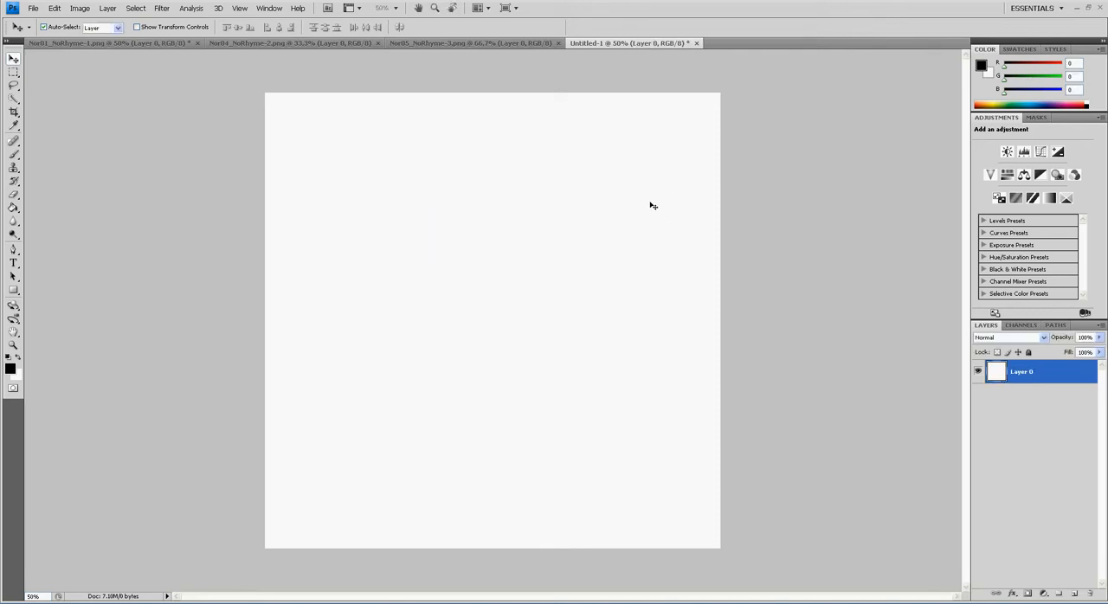
Add a new empty layer above Layer 0 with the default settings
{"action": "left_click", "coordinate": [13, 71]}
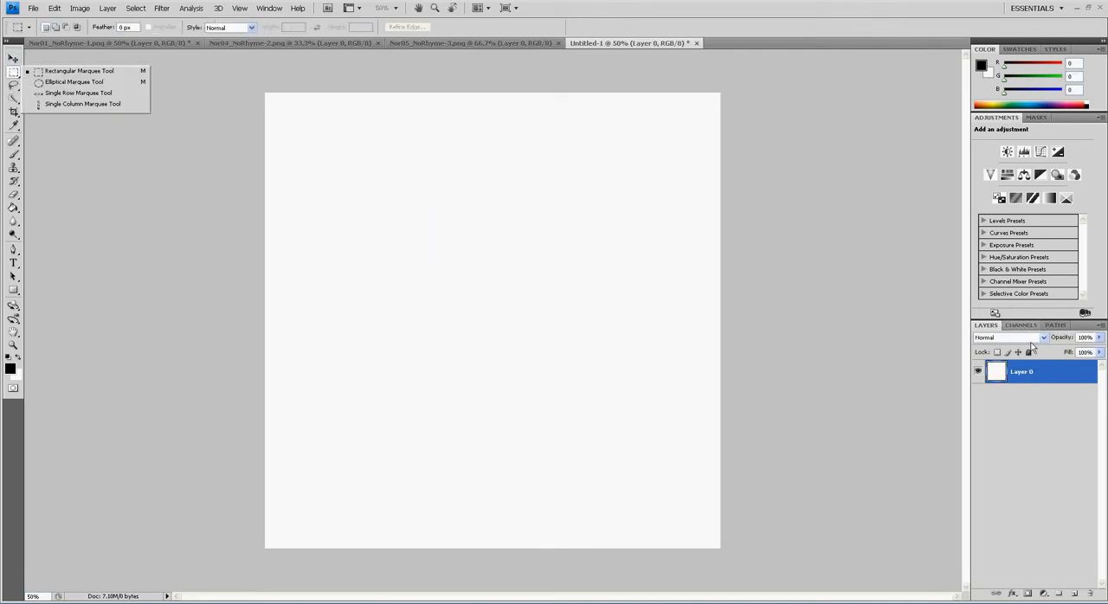
{"action": "left_click", "coordinate": [1101, 326]}
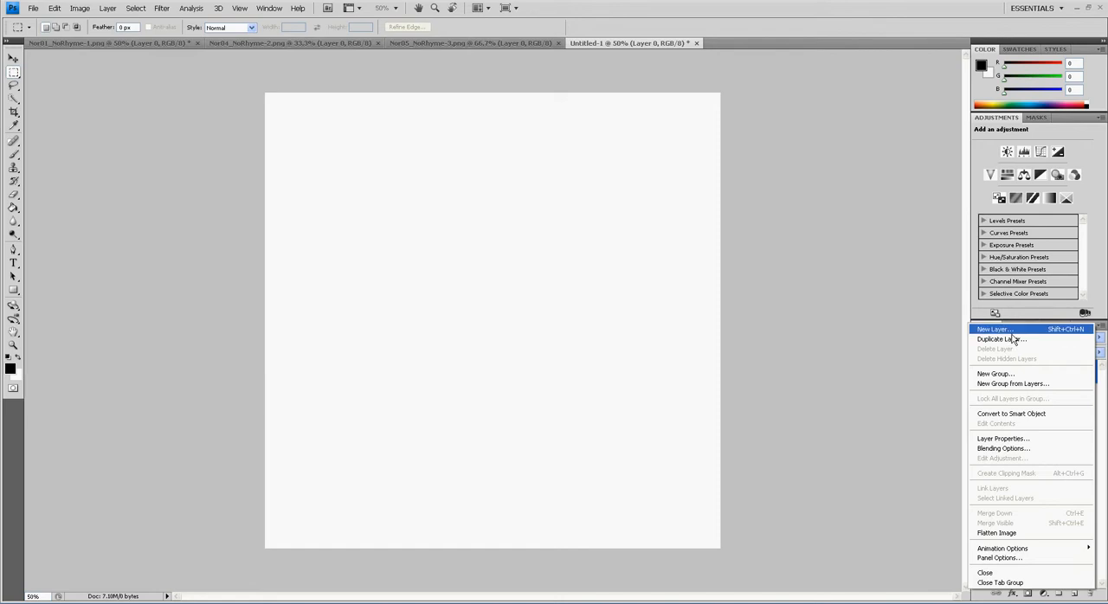
{"action": "left_click", "coordinate": [1004, 330]}
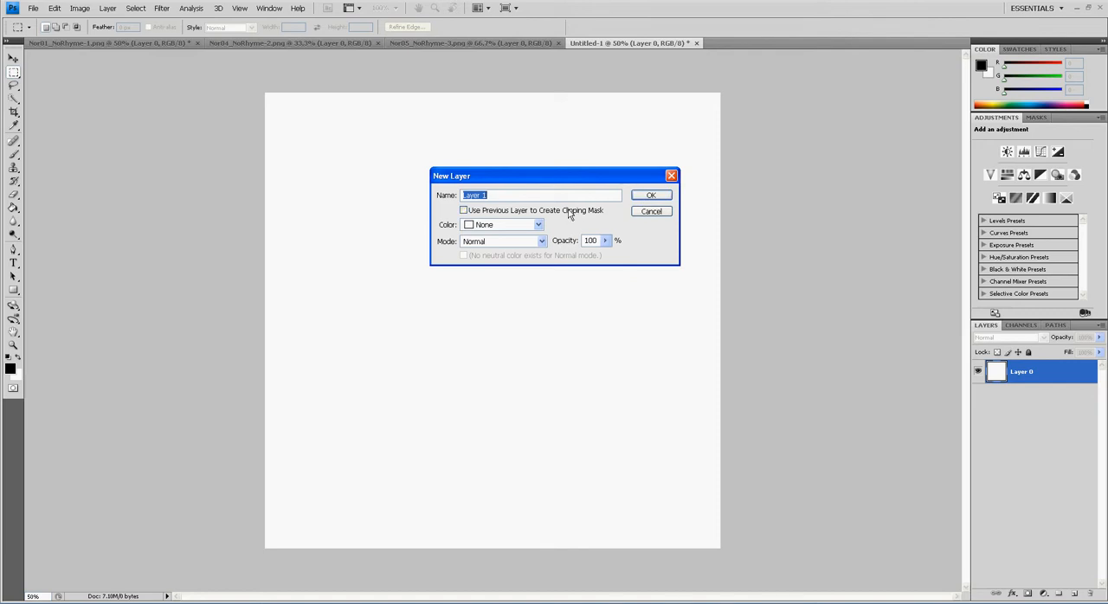
{"action": "left_click", "coordinate": [652, 199]}
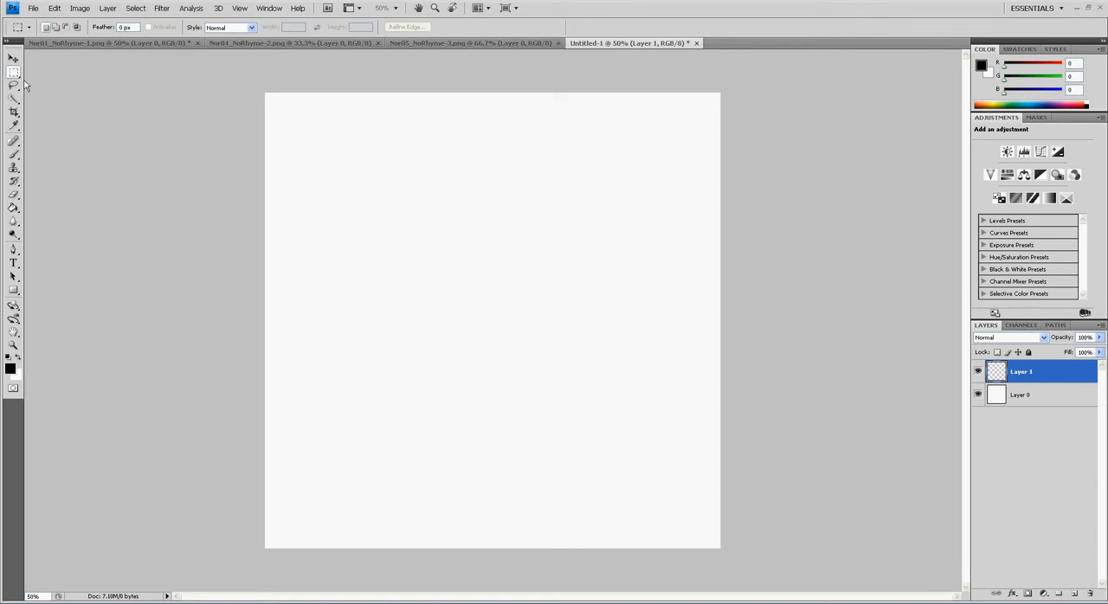
Select a large square inside the canvas on Layer 1 with the Rectangular Marquee, fill it with black and deselect
{"action": "left_click", "coordinate": [21, 76]}
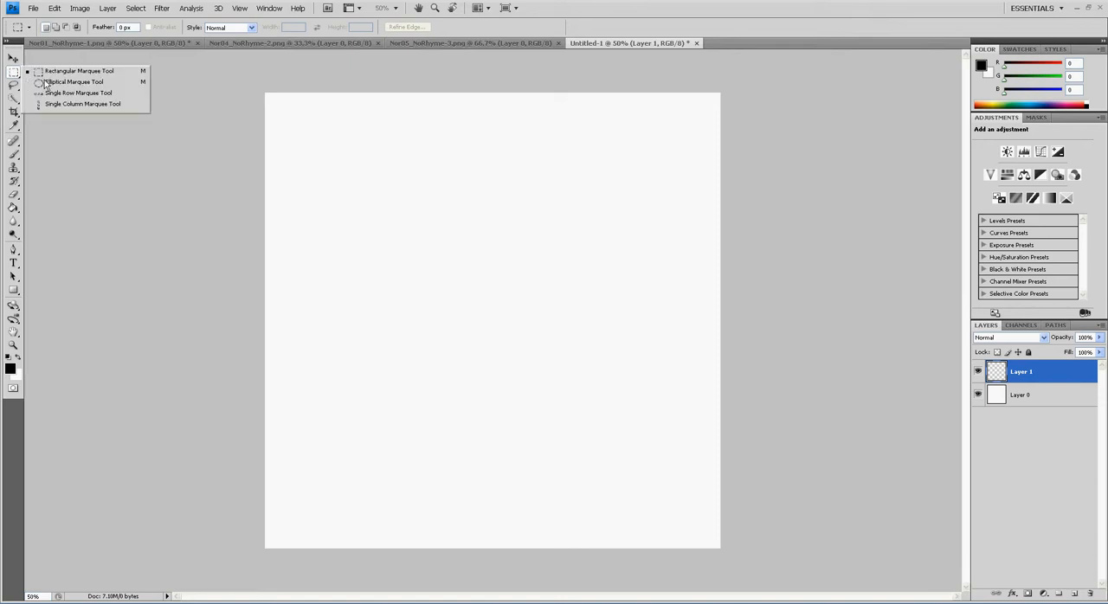
{"action": "left_click", "coordinate": [45, 71]}
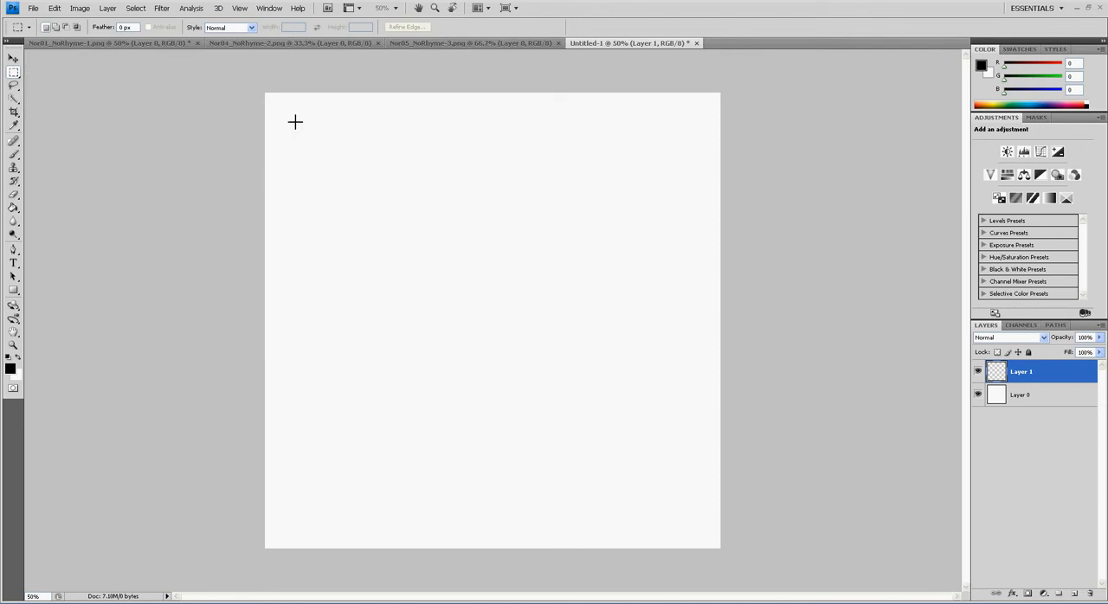
{"action": "left_click_drag", "start_coordinate": [299, 132], "coordinate": [724, 554]}
{"action": "key", "text": "g"}
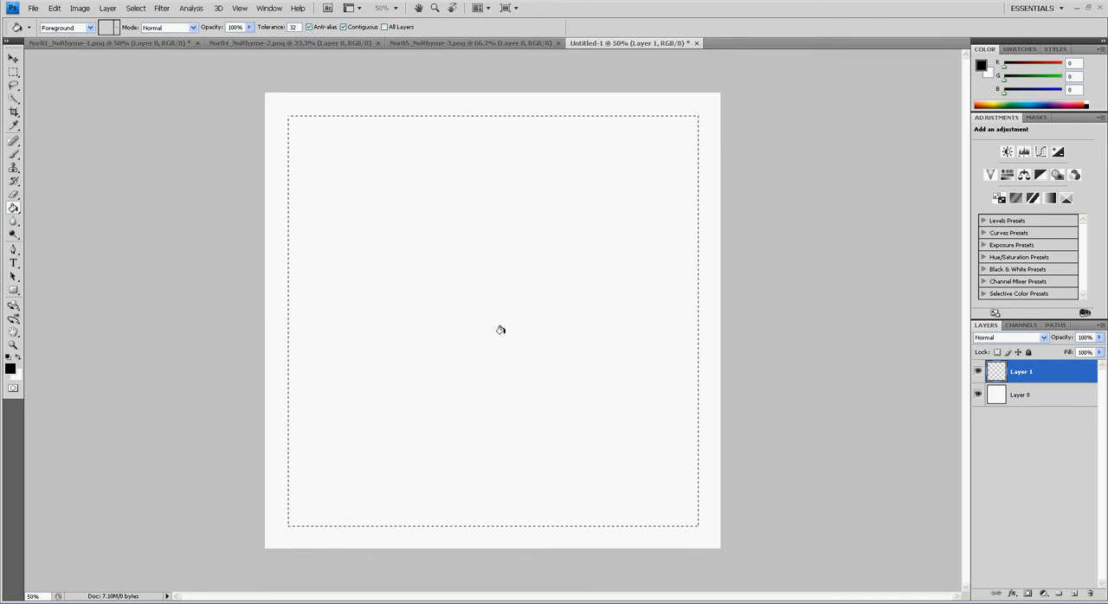
{"action": "left_click", "coordinate": [502, 316]}
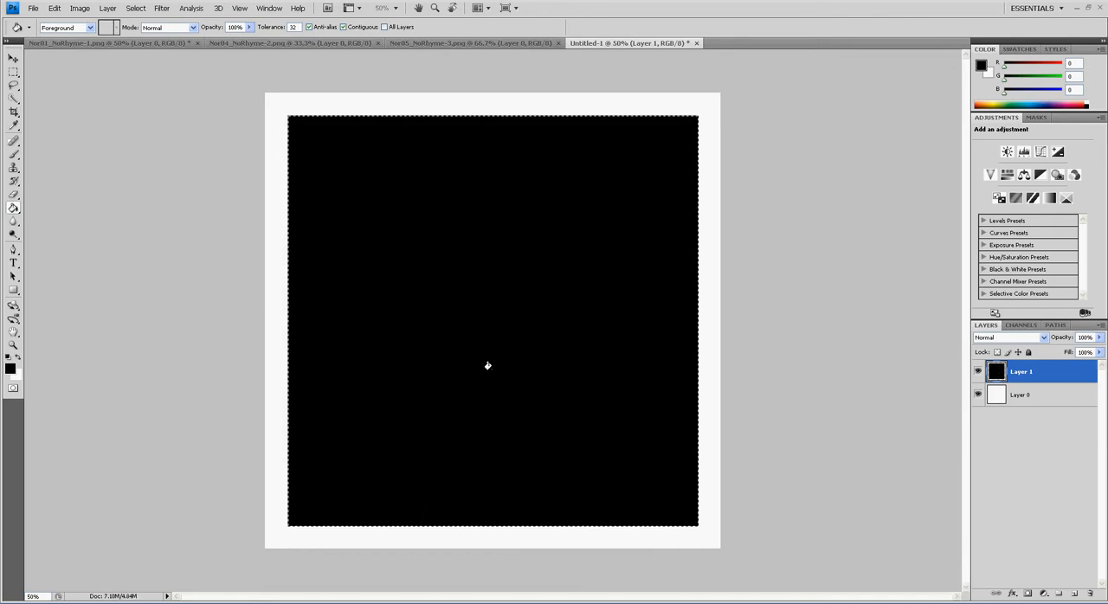
{"action": "key", "text": "ctrl+d"}
Align the black square and the white background layer by their centers, leaving only Layer 1 selected
{"action": "left_click", "coordinate": [1056, 397], "text": "shift"}
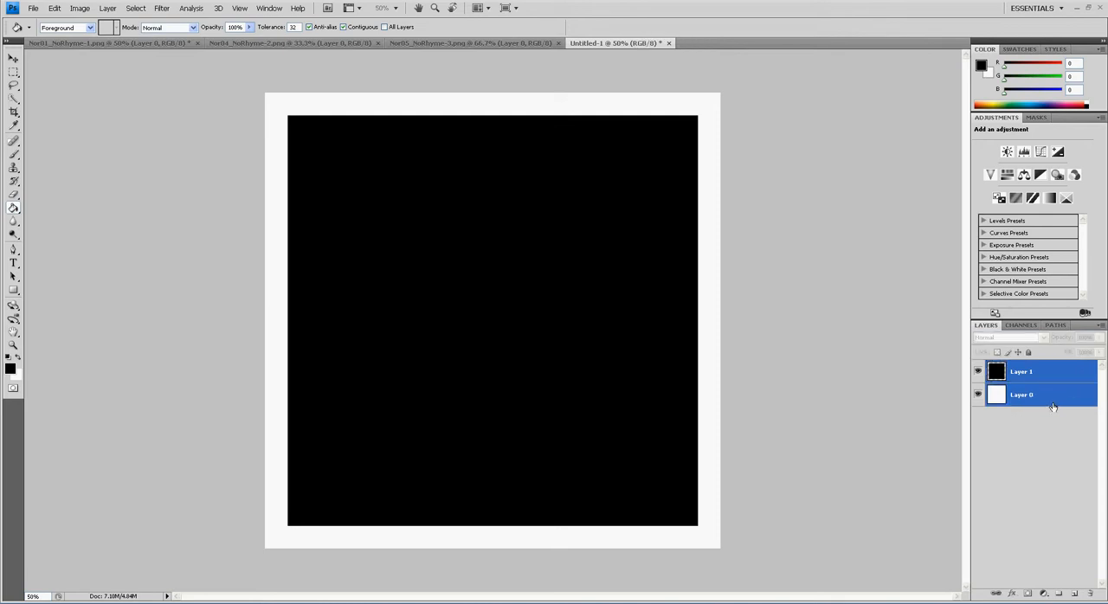
{"action": "key", "text": "v"}
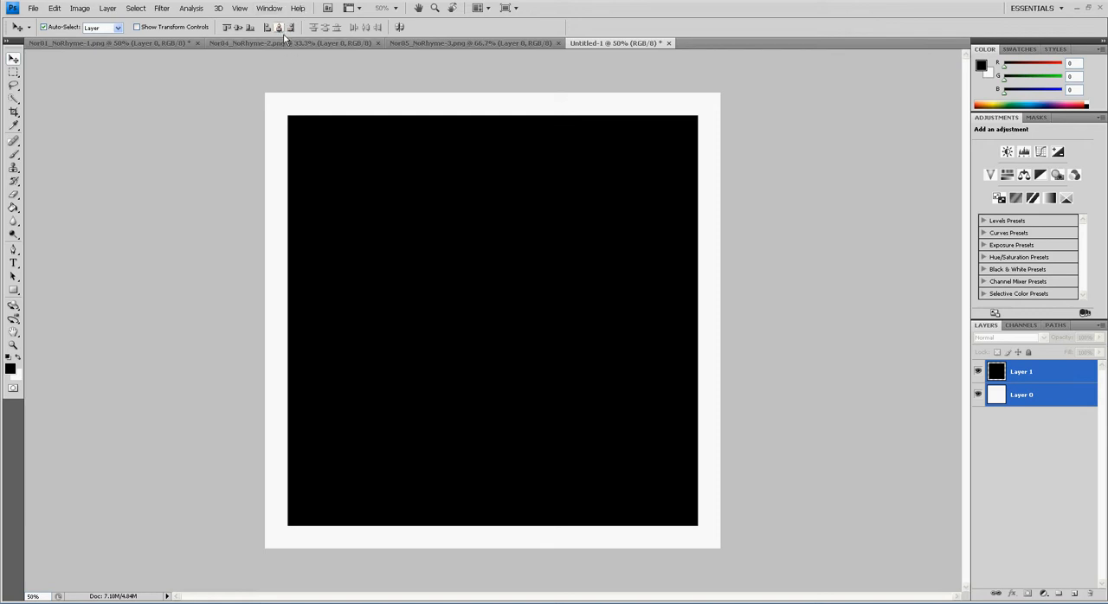
{"action": "left_click", "coordinate": [240, 32]}
{"action": "left_click", "coordinate": [1052, 395]}
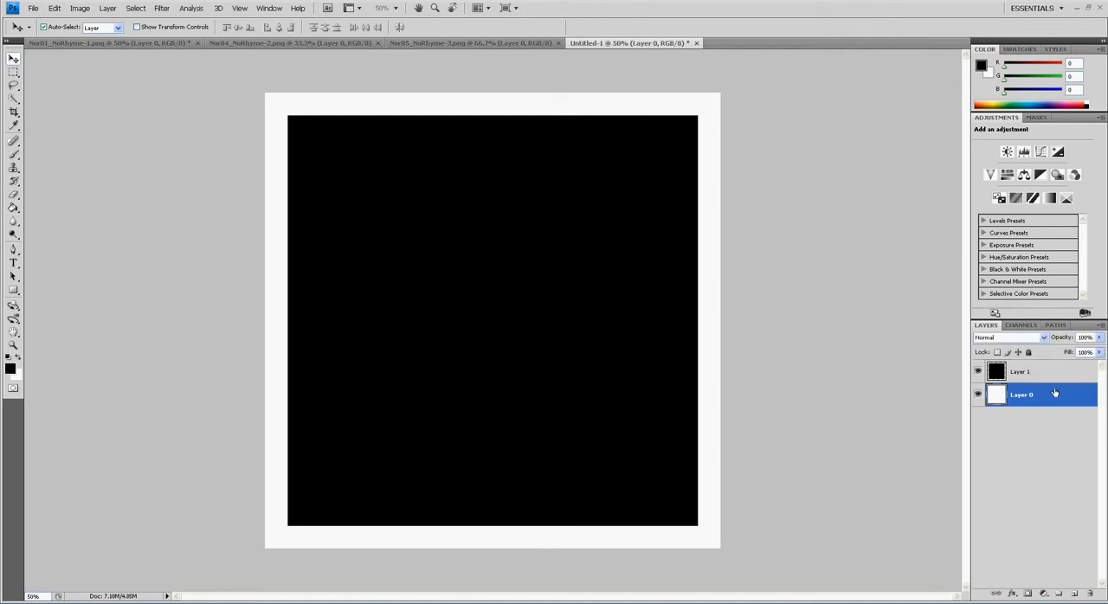
{"action": "left_click", "coordinate": [1047, 376]}
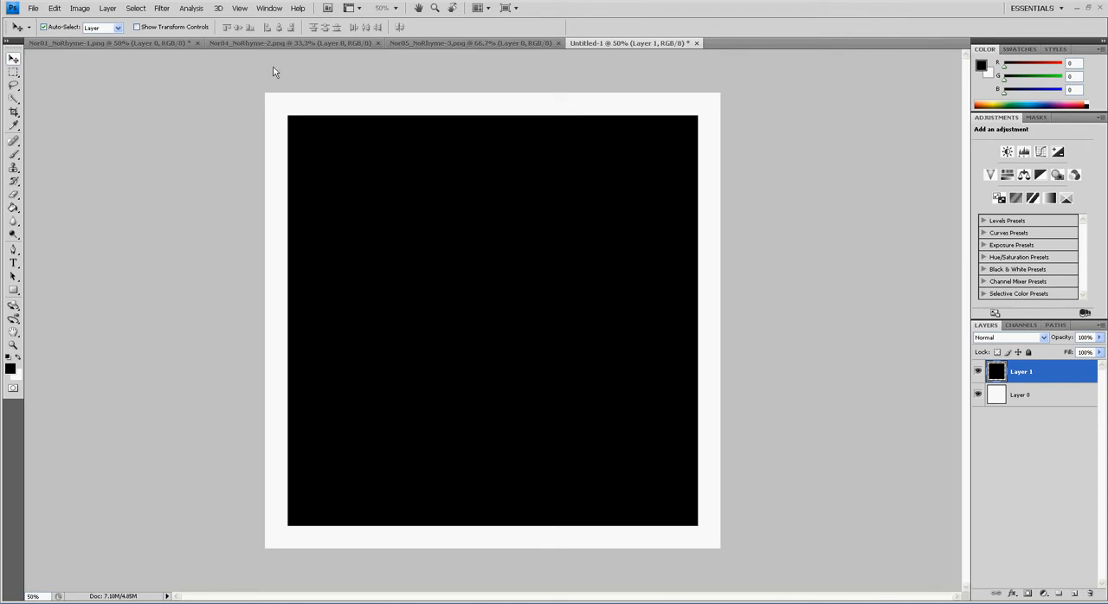
Open stripes.jpg from the Pucker Up Background Paper Pack folder inside may2012, using thumbnails to browse the papers
{"action": "left_click", "coordinate": [33, 9]}
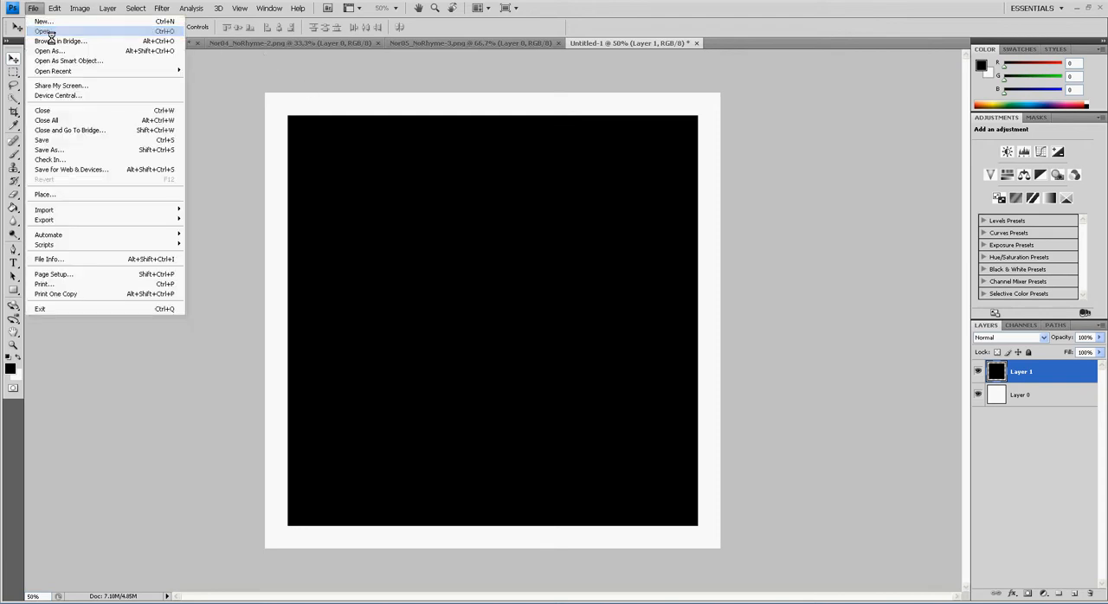
{"action": "left_click", "coordinate": [54, 32]}
{"action": "double_click", "coordinate": [473, 216]}
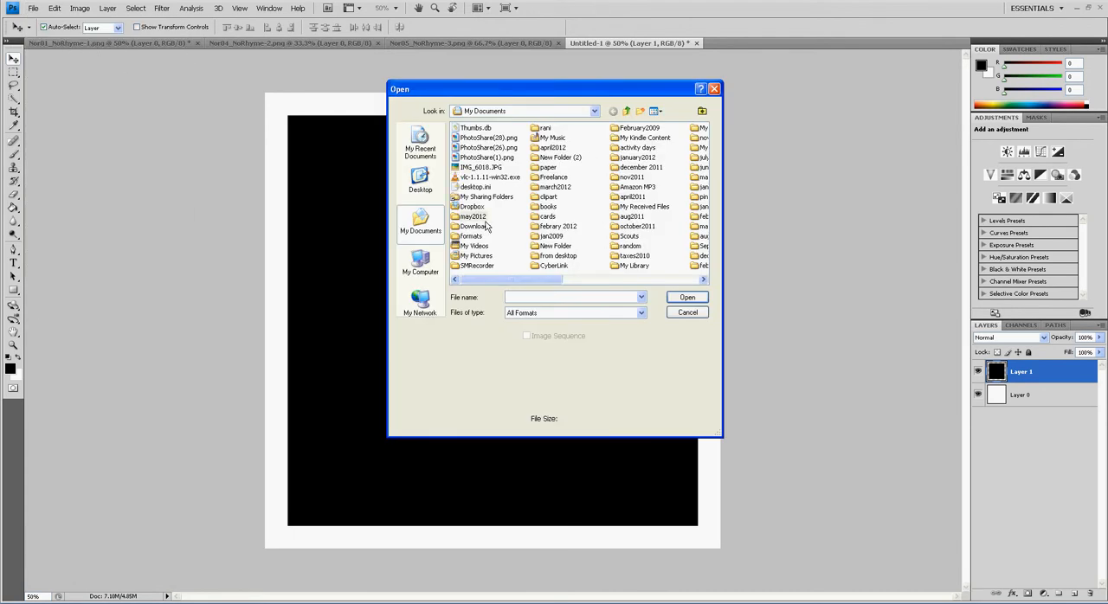
{"action": "left_click", "coordinate": [585, 280]}
{"action": "left_click", "coordinate": [585, 280]}
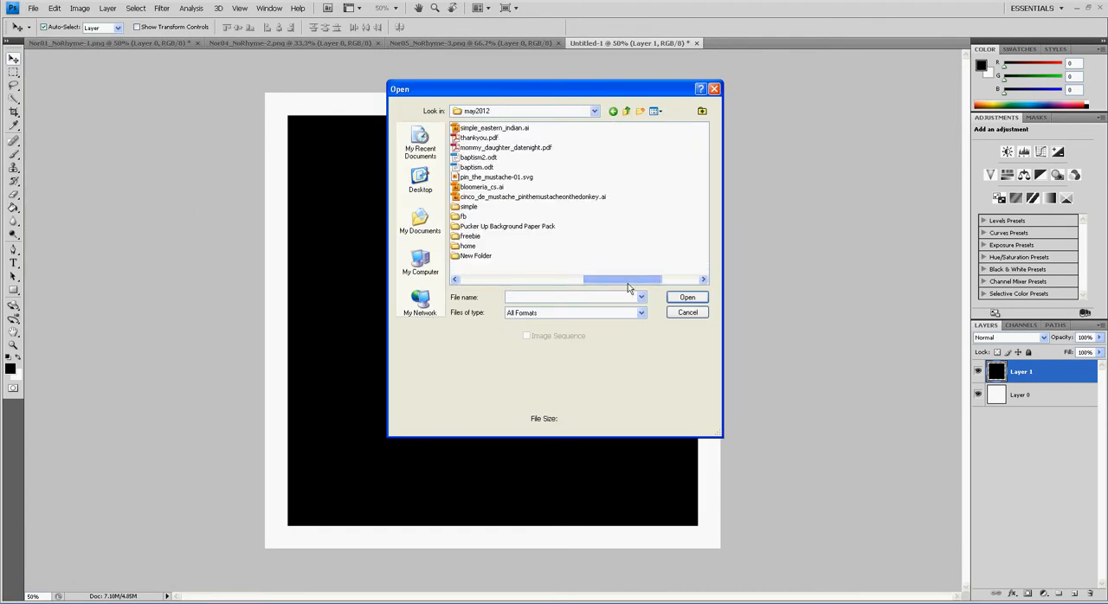
{"action": "double_click", "coordinate": [519, 236]}
{"action": "left_click", "coordinate": [656, 111]}
{"action": "left_click", "coordinate": [671, 127]}
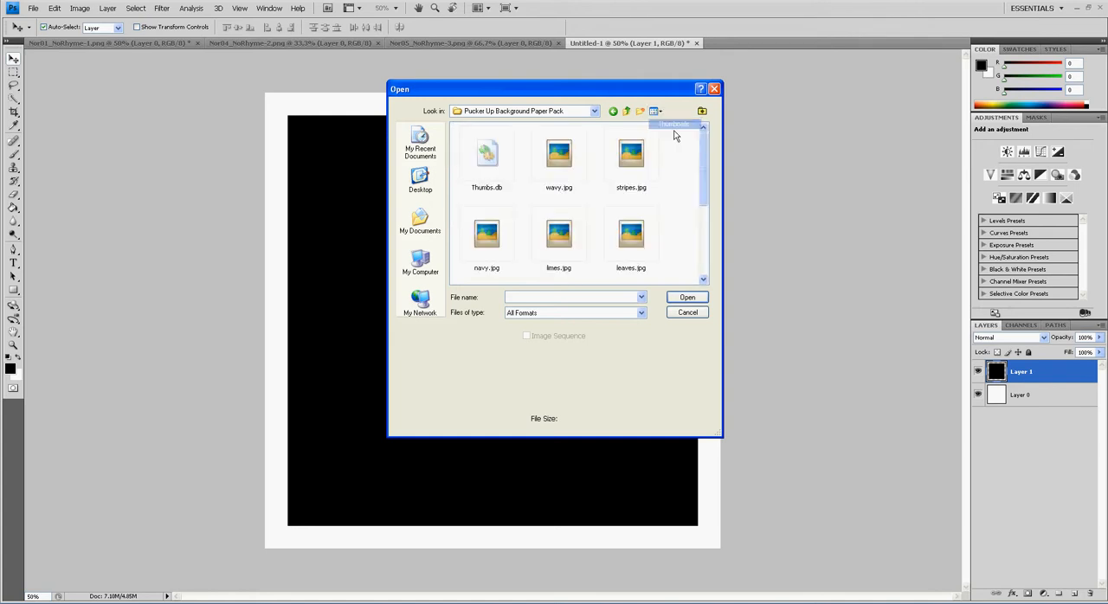
{"action": "mouse_move", "coordinate": [704, 178]}
{"action": "left_mouse_down"}
{"action": "mouse_move", "coordinate": [706, 256]}
{"action": "mouse_move", "coordinate": [704, 193]}
{"action": "left_mouse_up"}
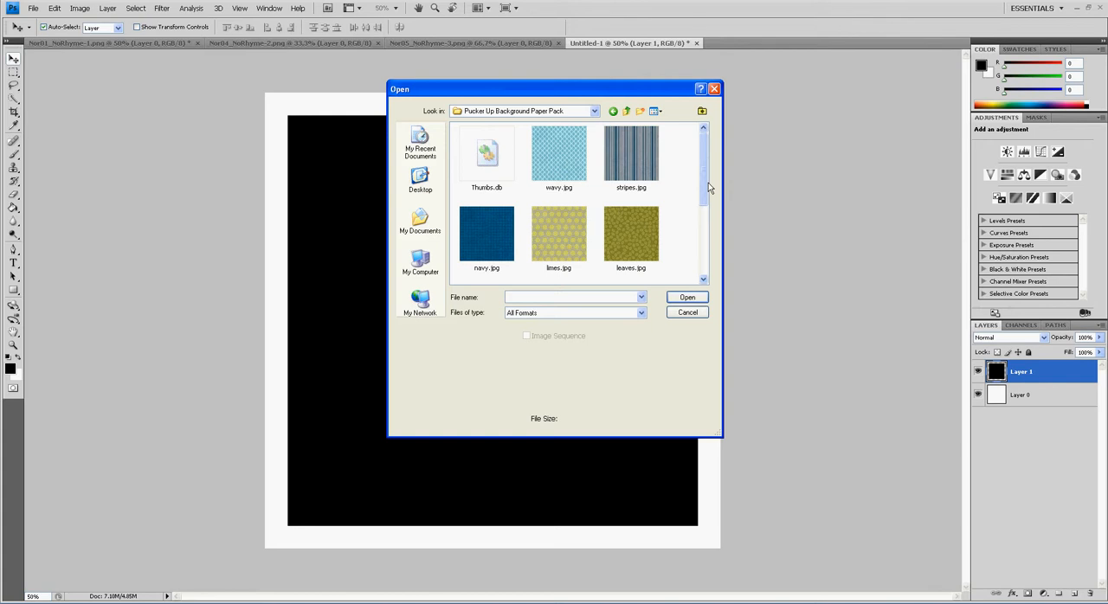
{"action": "left_click", "coordinate": [656, 184]}
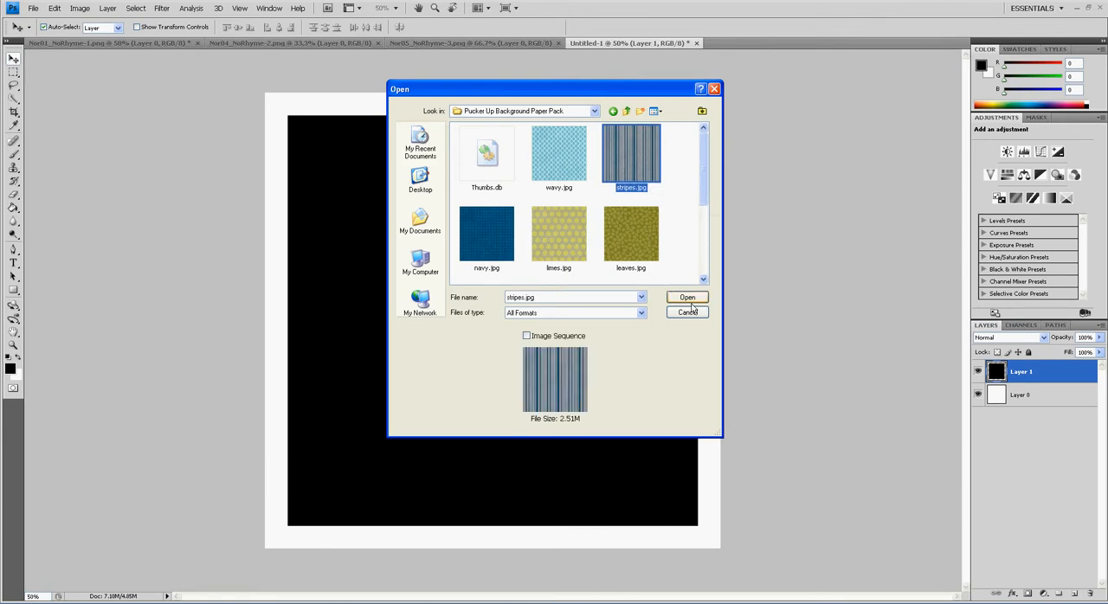
{"action": "left_click", "coordinate": [690, 301]}
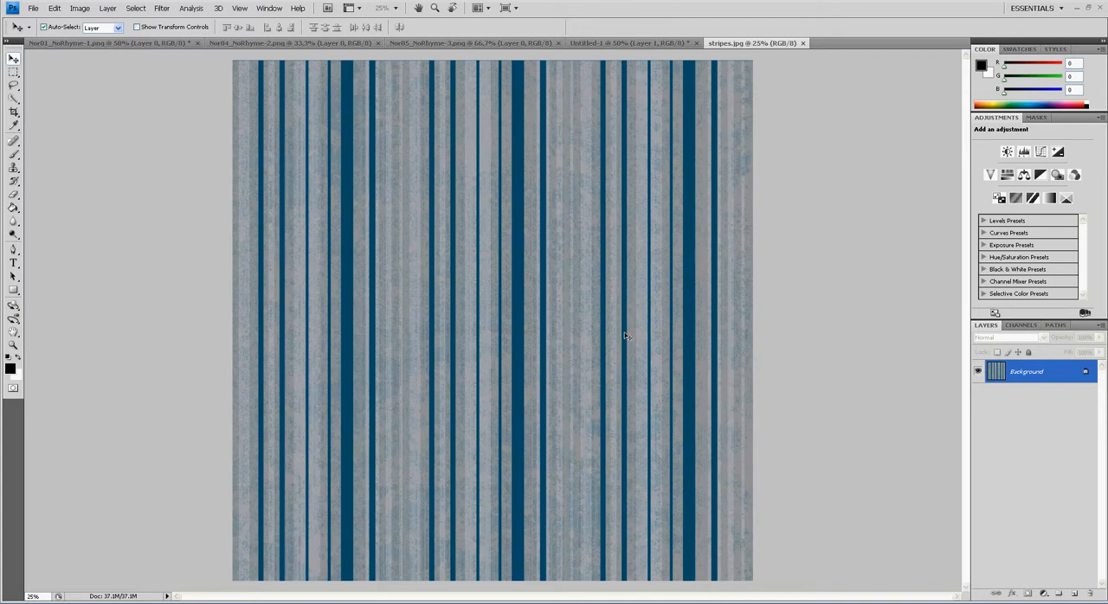
Copy the entire stripes paper into the Untitled-1 design, directly above Layer 0 and beneath the black square
{"action": "key", "text": "ctrl+a"}
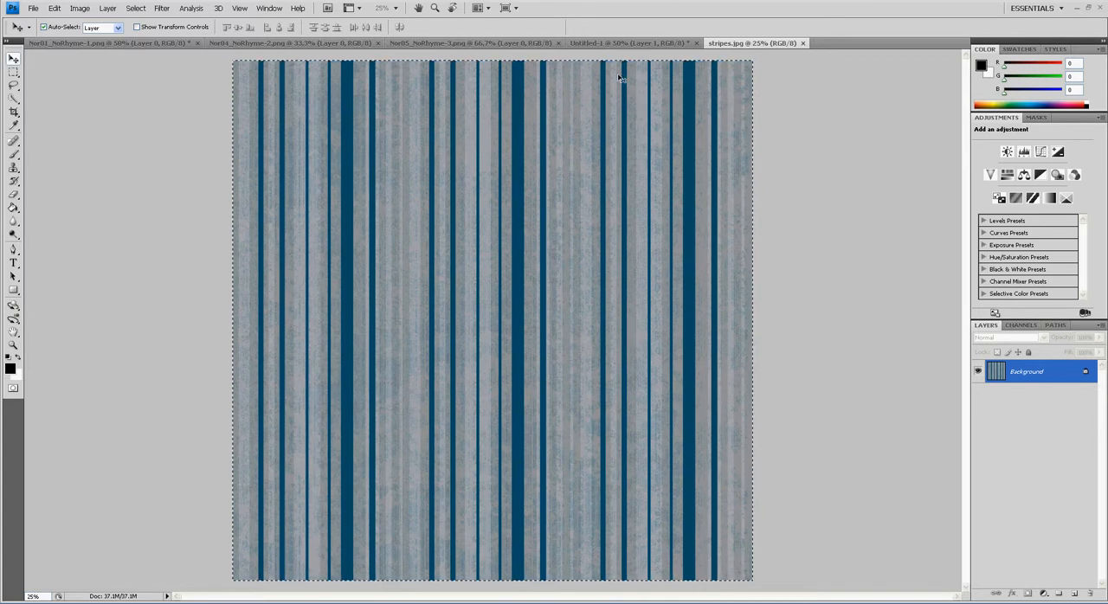
{"action": "left_click", "coordinate": [606, 43]}
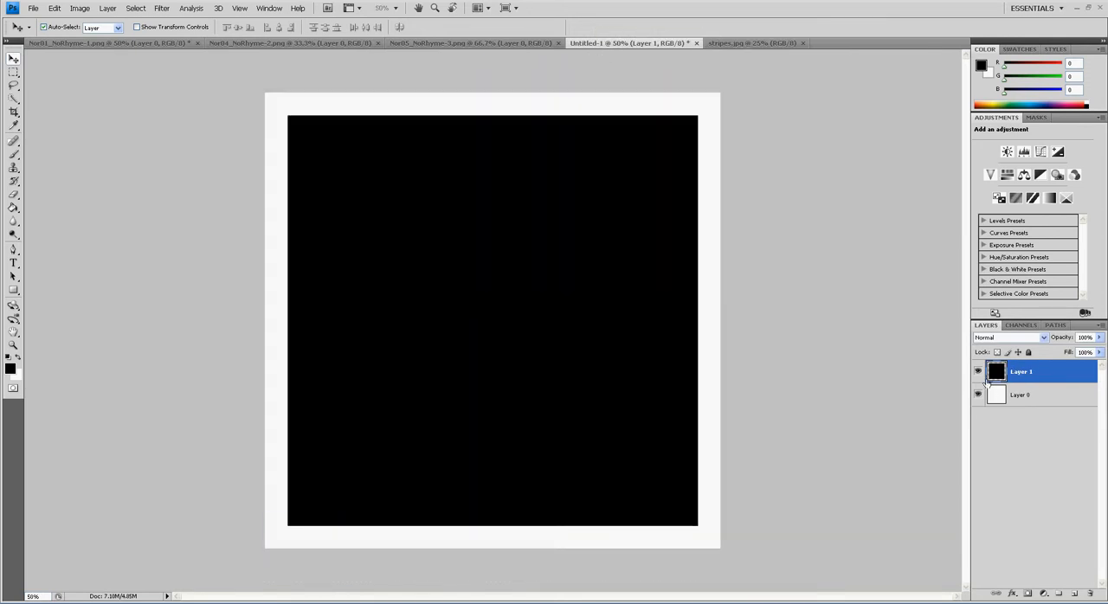
{"action": "left_click", "coordinate": [1025, 398]}
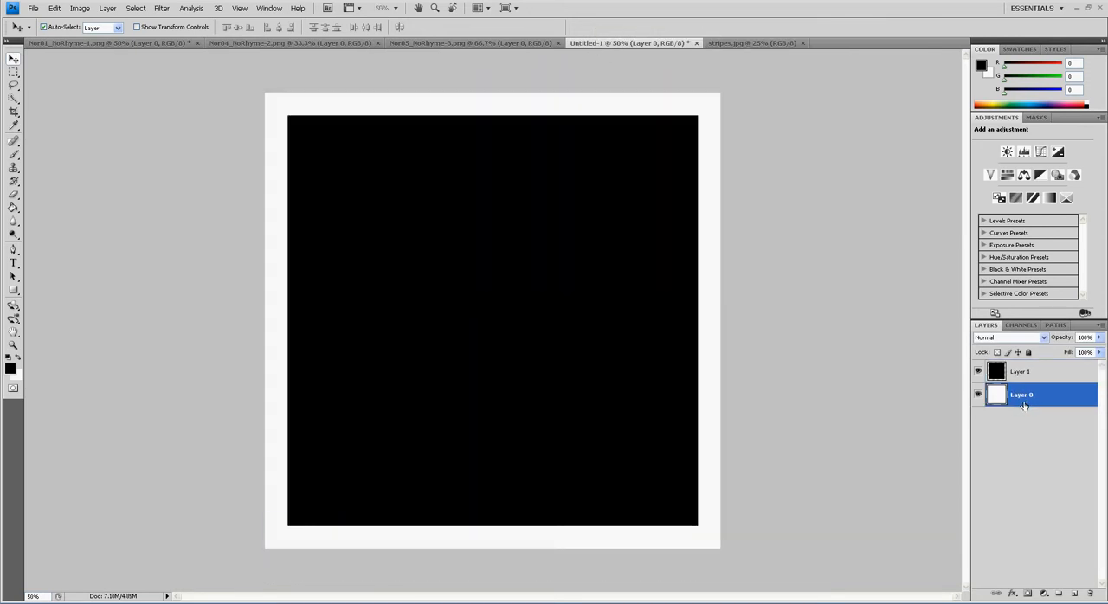
{"action": "key", "text": "ctrl+v"}
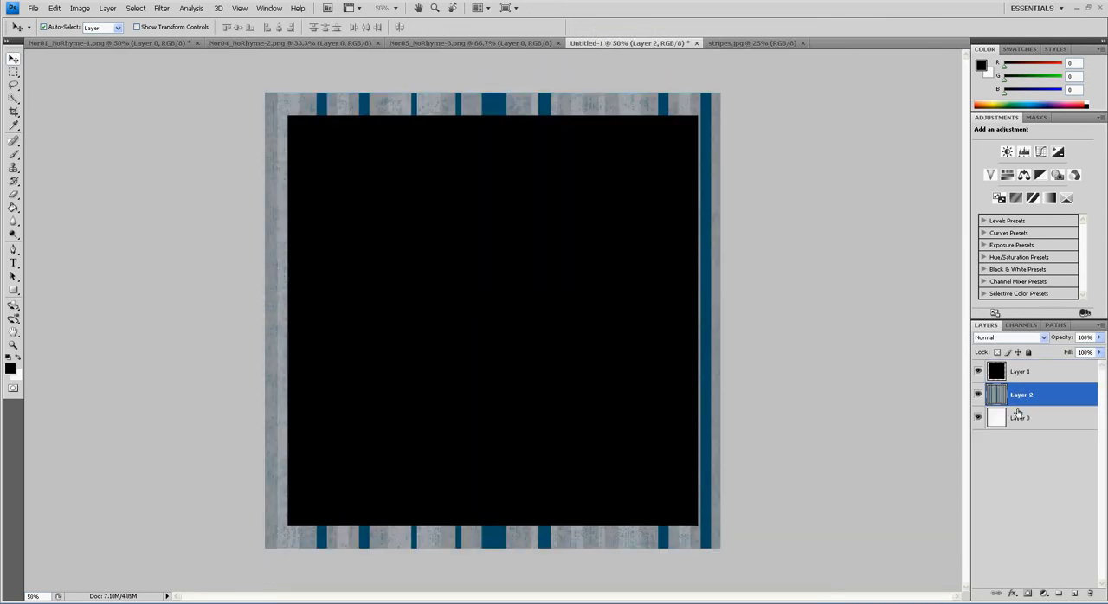
Rotate the striped paper about 45 degrees with Free Transform and move it so it covers the whole canvas
{"action": "key", "text": "ctrl+minus"}
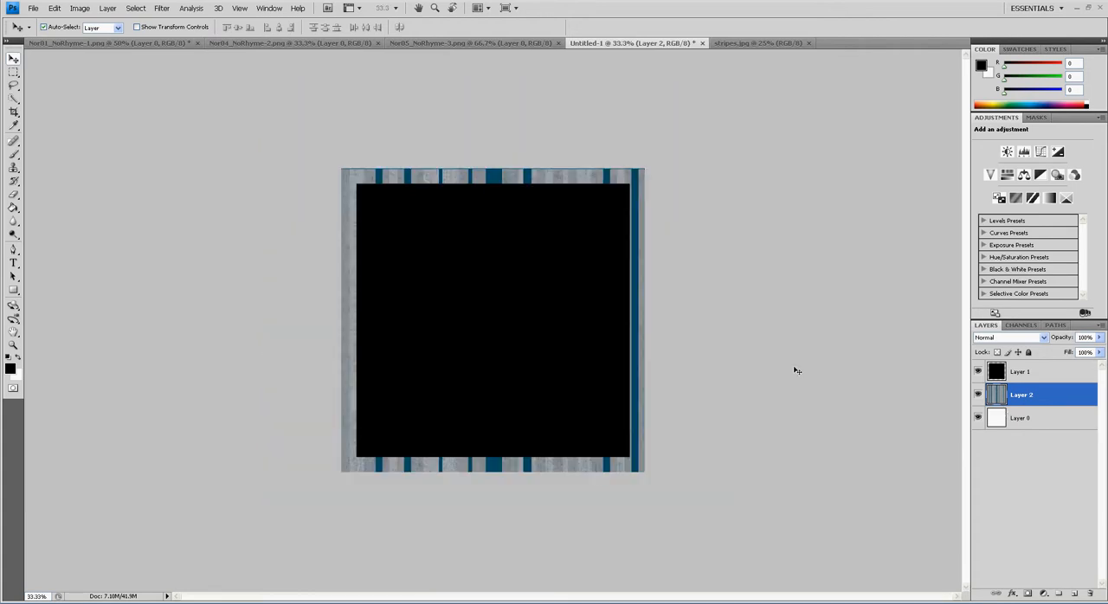
{"action": "key", "text": "ctrl+t"}
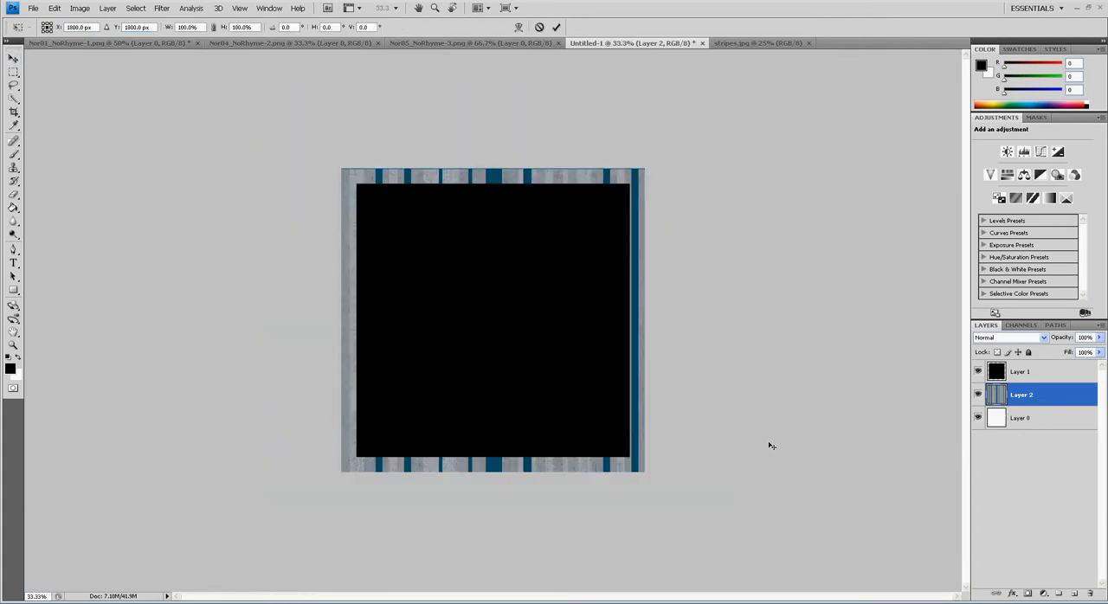
{"action": "key", "text": "ctrl+minus"}
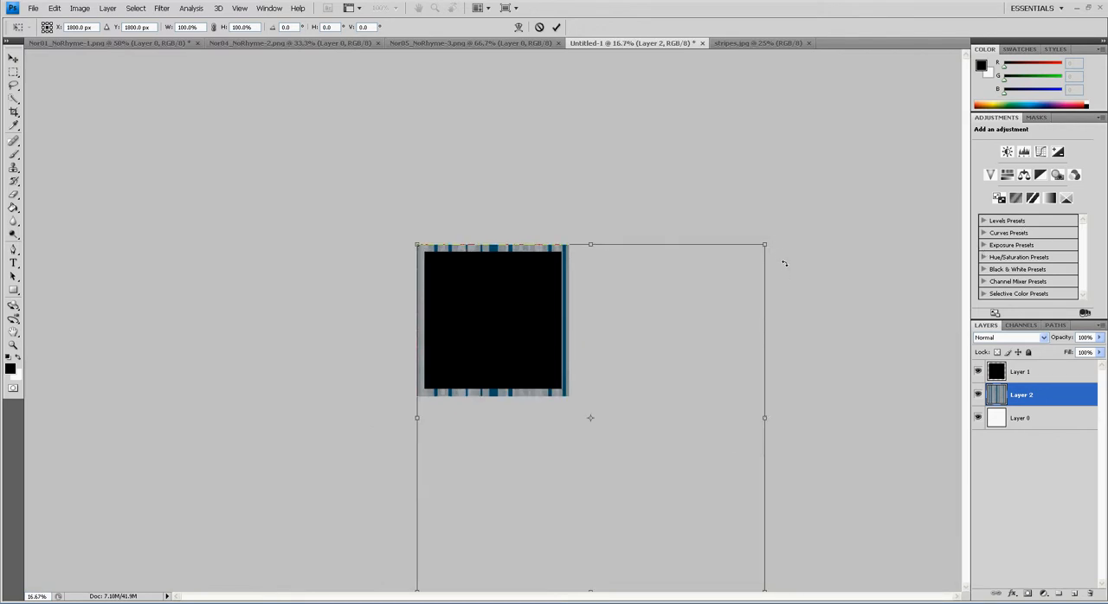
{"action": "left_click_drag", "start_coordinate": [784, 263], "coordinate": [785, 436]}
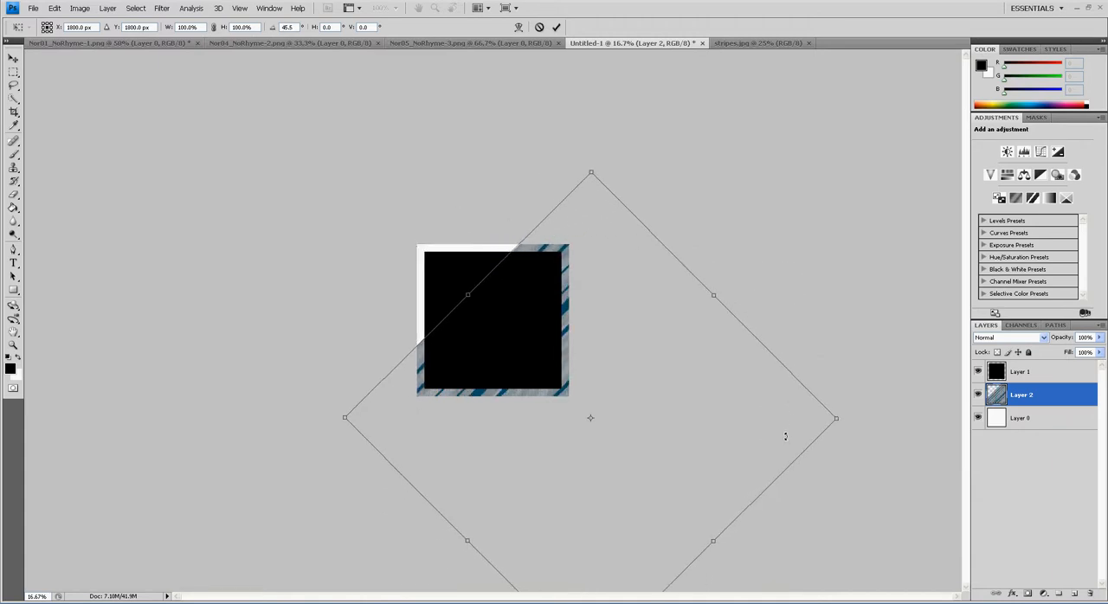
{"action": "left_click_drag", "start_coordinate": [546, 447], "coordinate": [482, 383]}
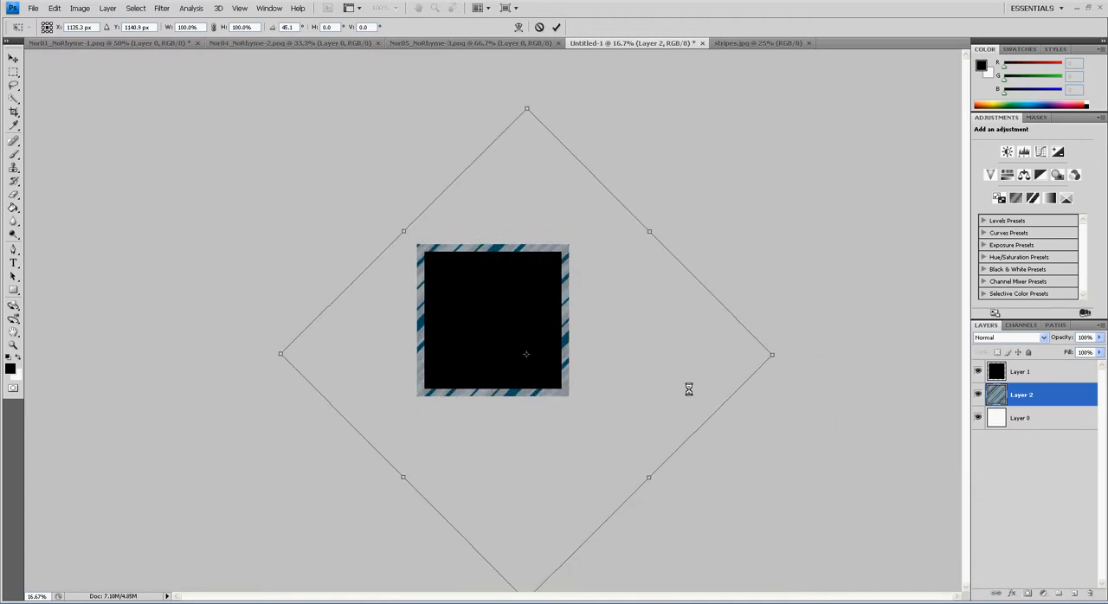
Scale the striped paper proportionally to about 70%, center it over the canvas and apply the transformation
{"action": "left_click_drag", "start_coordinate": [773, 356], "coordinate": [694, 354]}
{"action": "left_click_drag", "start_coordinate": [559, 423], "coordinate": [578, 400]}
{"action": "left_click_drag", "start_coordinate": [722, 344], "coordinate": [619, 355]}
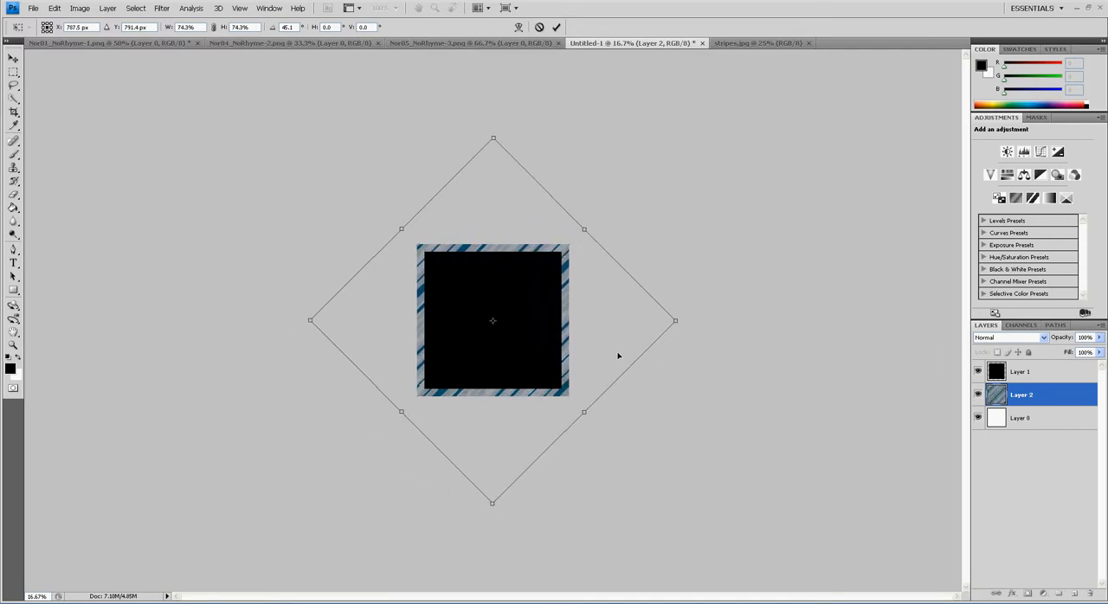
{"action": "left_click_drag", "start_coordinate": [683, 327], "coordinate": [623, 344]}
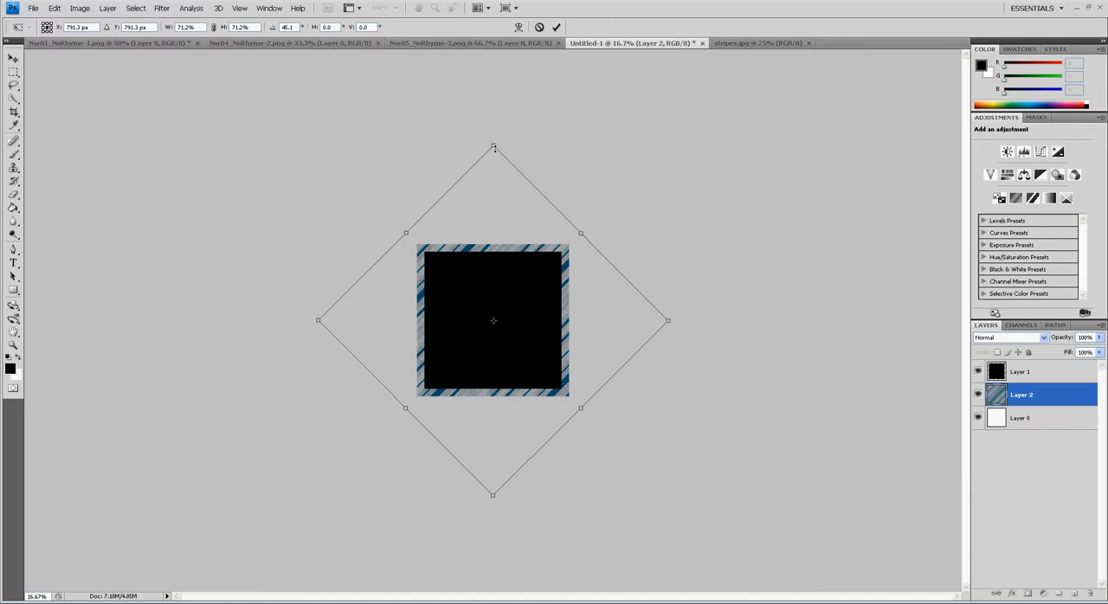
{"action": "left_click_drag", "start_coordinate": [498, 150], "coordinate": [499, 154]}
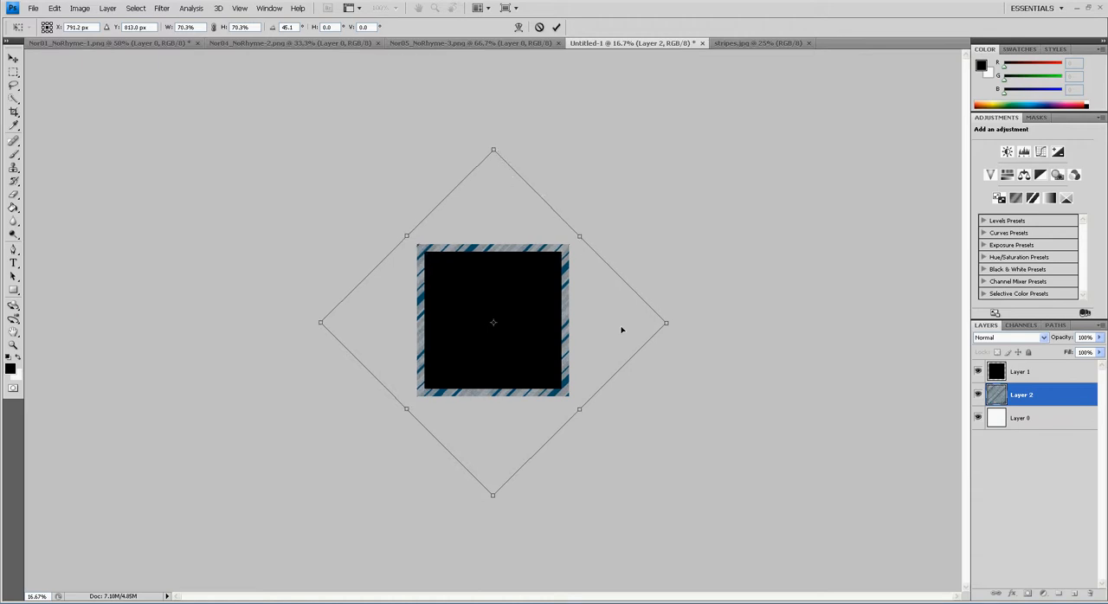
{"action": "key", "text": "Return"}
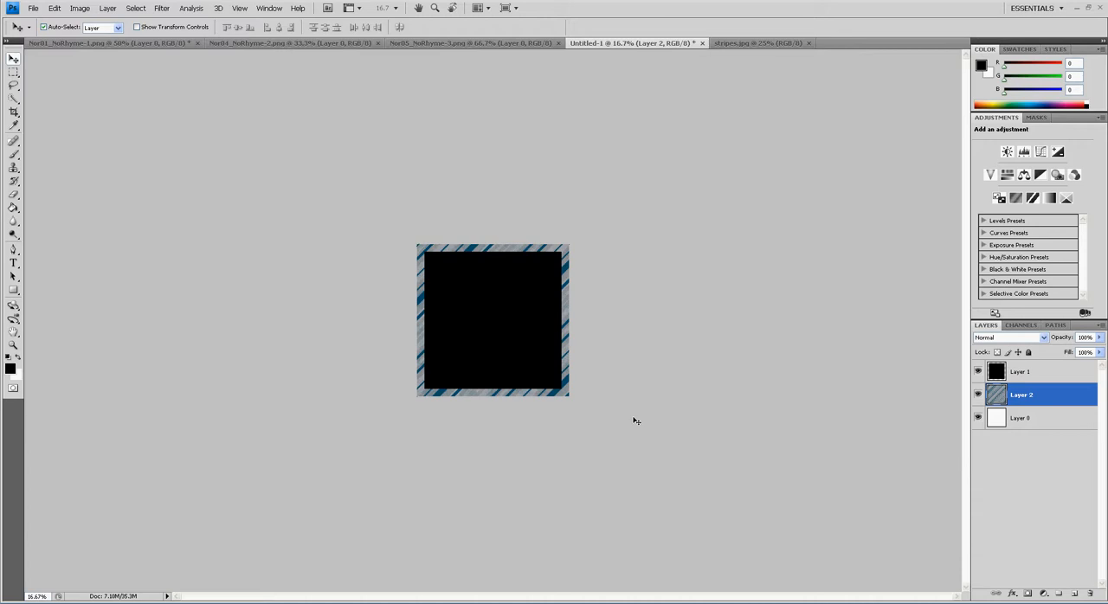
{"action": "key", "text": "ctrl+plus"}
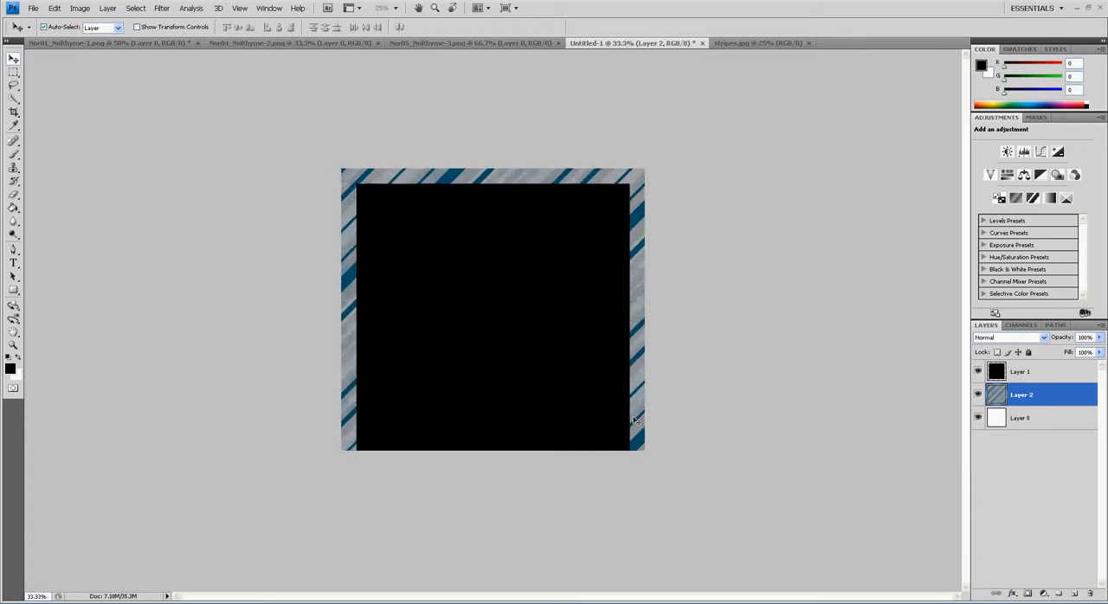
{"action": "key", "text": "ctrl+plus"}
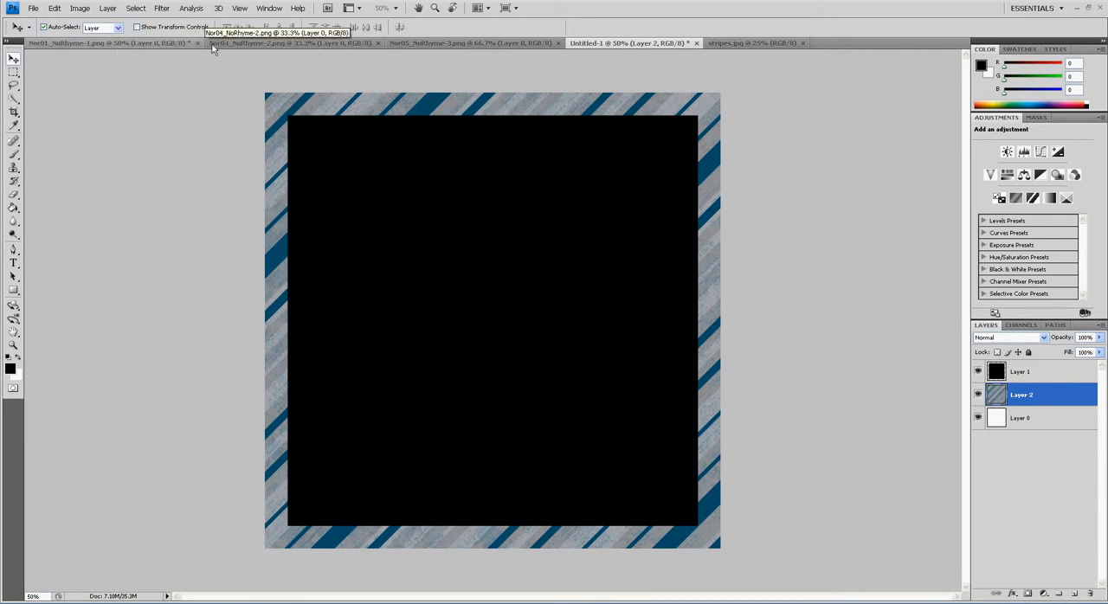
Copy the Hey Diddle Diddle lettering from Nor01_NoRhyme-1.png into Untitled-1 as the topmost layer and convert it to a smart object
{"action": "left_click", "coordinate": [179, 45]}
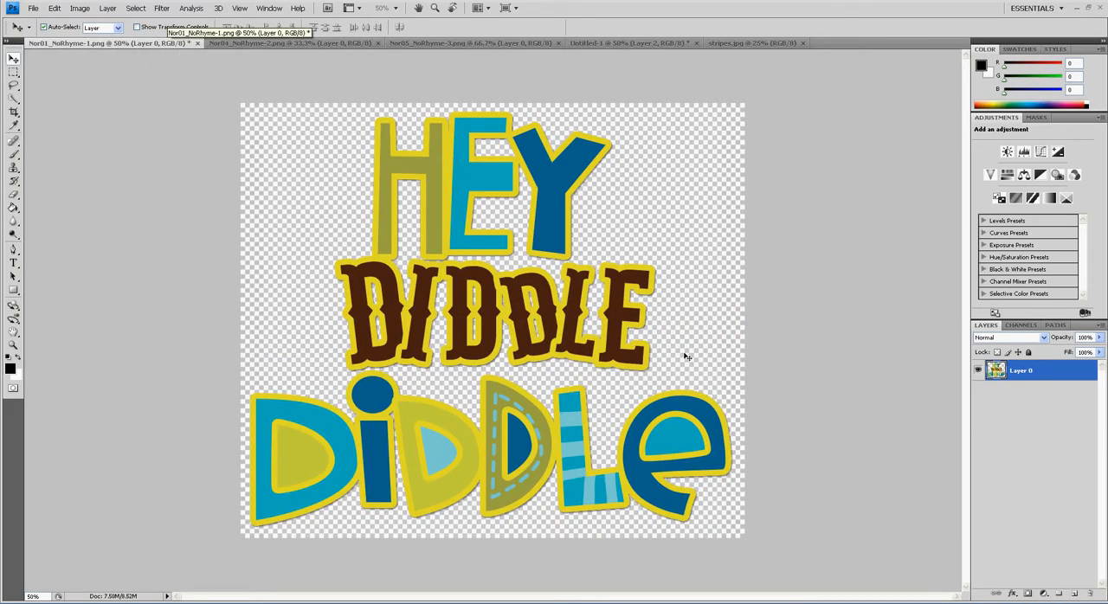
{"action": "key", "text": "ctrl+a"}
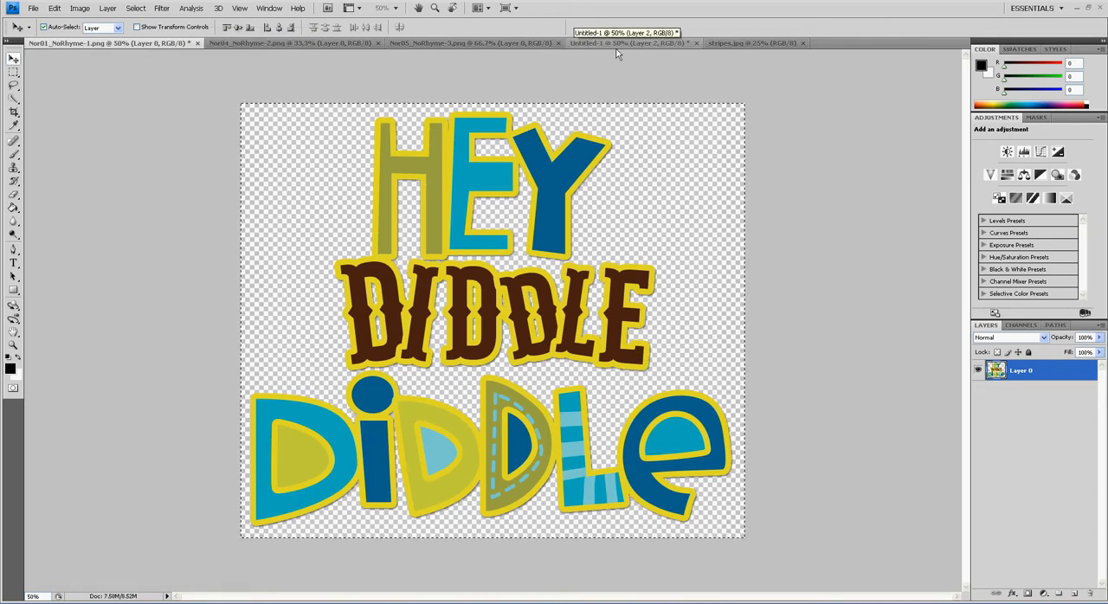
{"action": "left_click", "coordinate": [659, 48]}
{"action": "key", "text": "ctrl+v"}
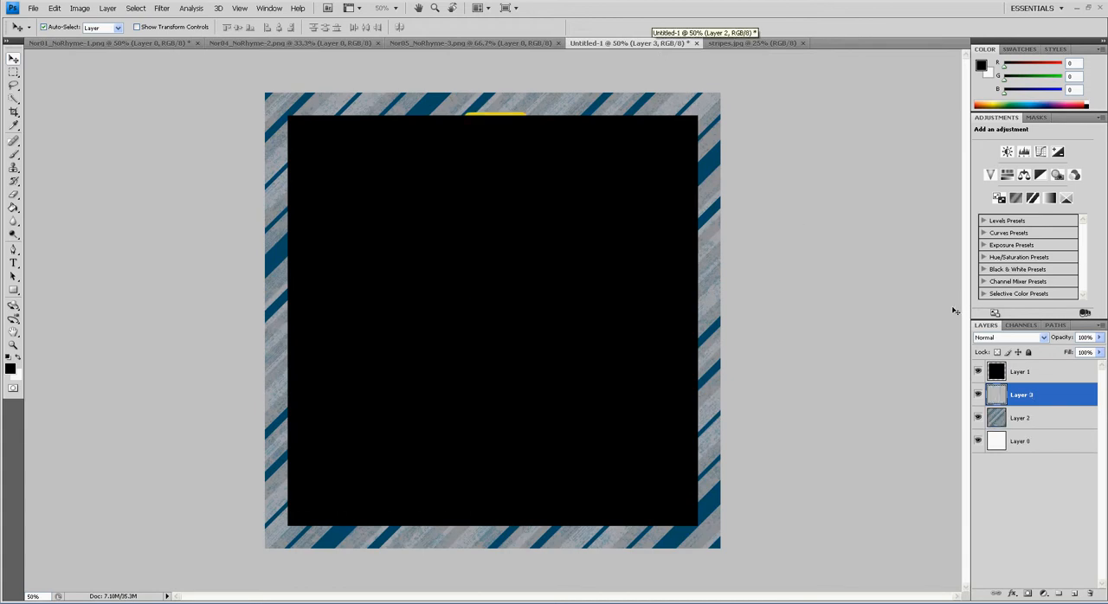
{"action": "left_click_drag", "start_coordinate": [1052, 399], "coordinate": [1053, 369]}
{"action": "right_click", "coordinate": [1055, 375]}
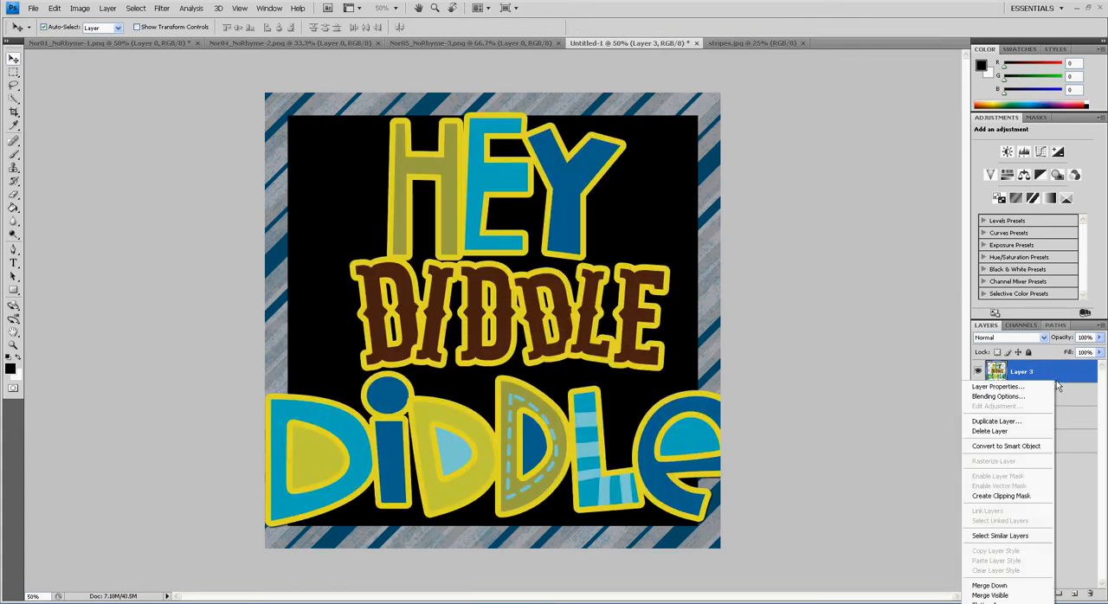
{"action": "left_click", "coordinate": [1033, 448]}
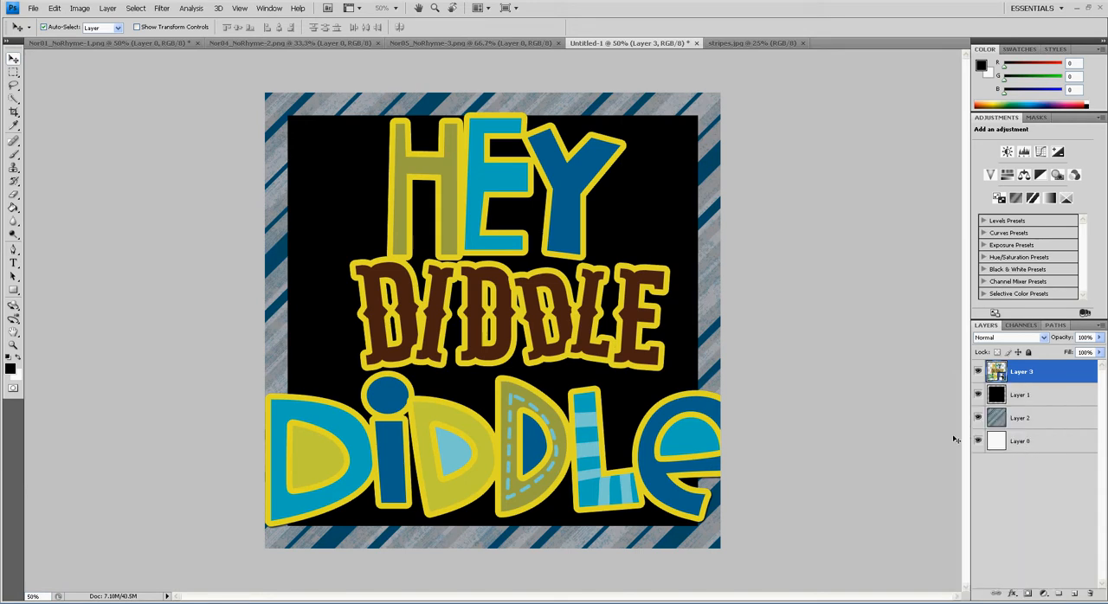
Scale the Hey Diddle Diddle lettering to about 42% and place it in the upper-right area of the black square
{"action": "left_click_drag", "start_coordinate": [647, 448], "coordinate": [652, 442]}
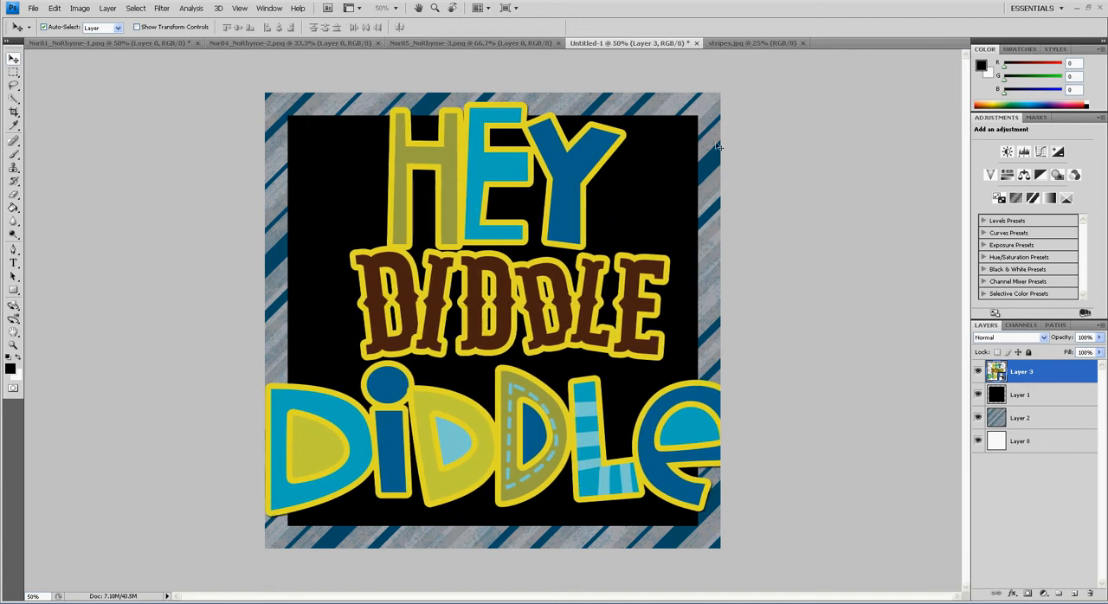
{"action": "key", "text": "ctrl+t"}
{"action": "left_click_drag", "start_coordinate": [749, 103], "coordinate": [464, 339]}
{"action": "left_click_drag", "start_coordinate": [398, 438], "coordinate": [614, 216]}
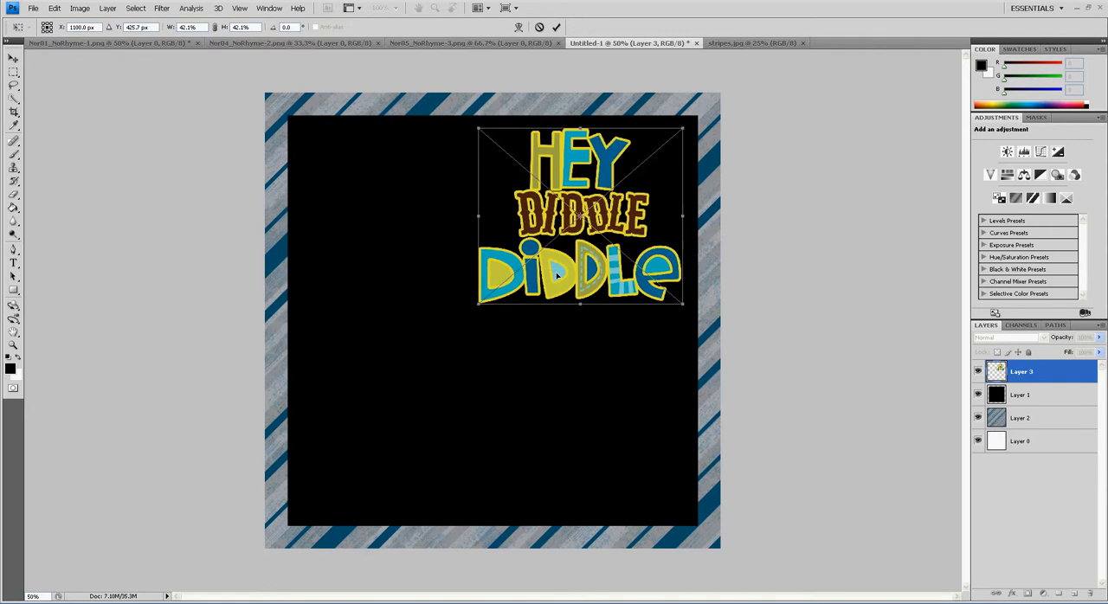
{"action": "key", "text": "Return"}
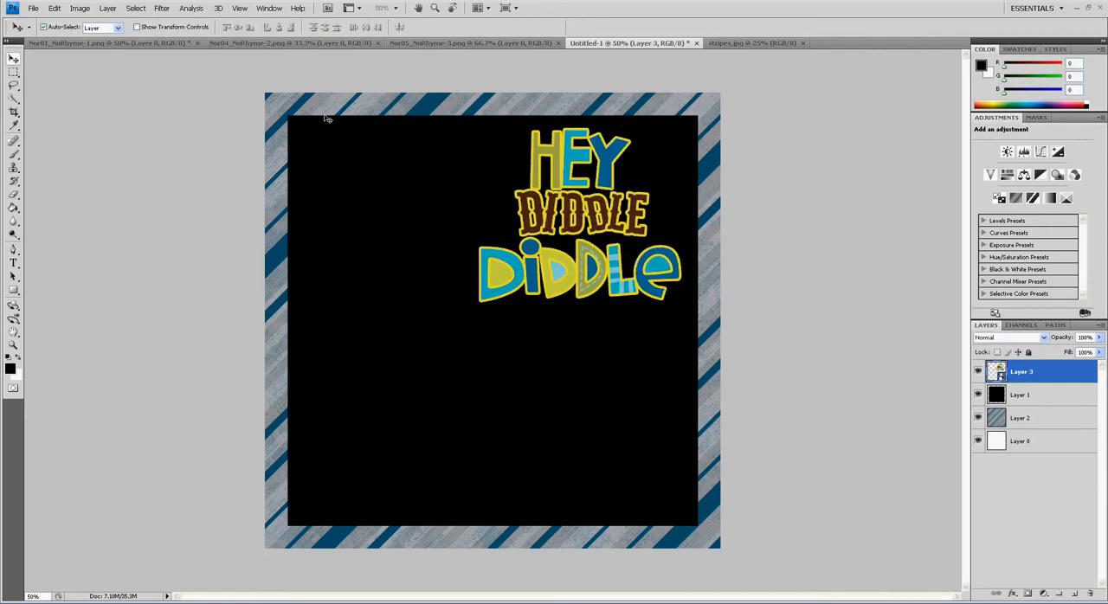
Copy the cow from Nor04_NoRhyme-2.png into Untitled-1 directly above the black square's layer and convert it to a smart object
{"action": "left_click", "coordinate": [230, 44]}
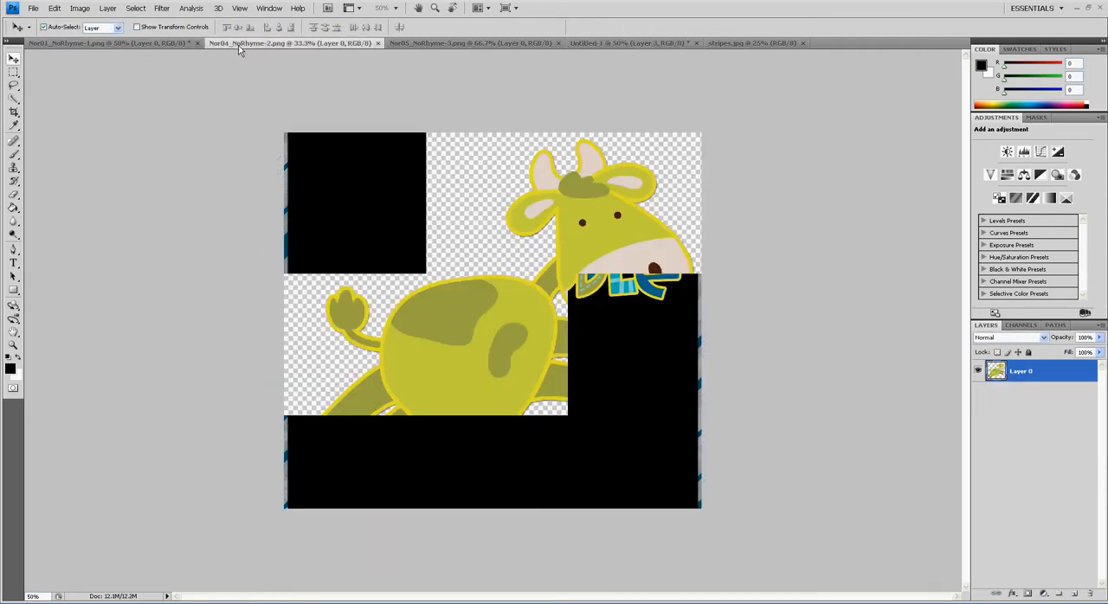
{"action": "key", "text": "ctrl+a"}
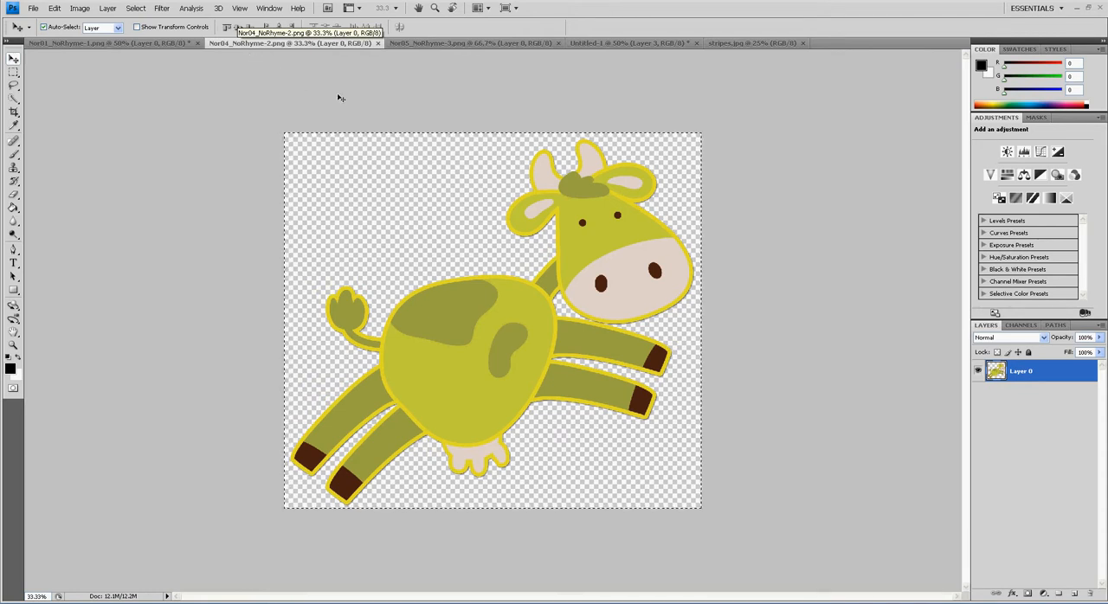
{"action": "left_click", "coordinate": [598, 43]}
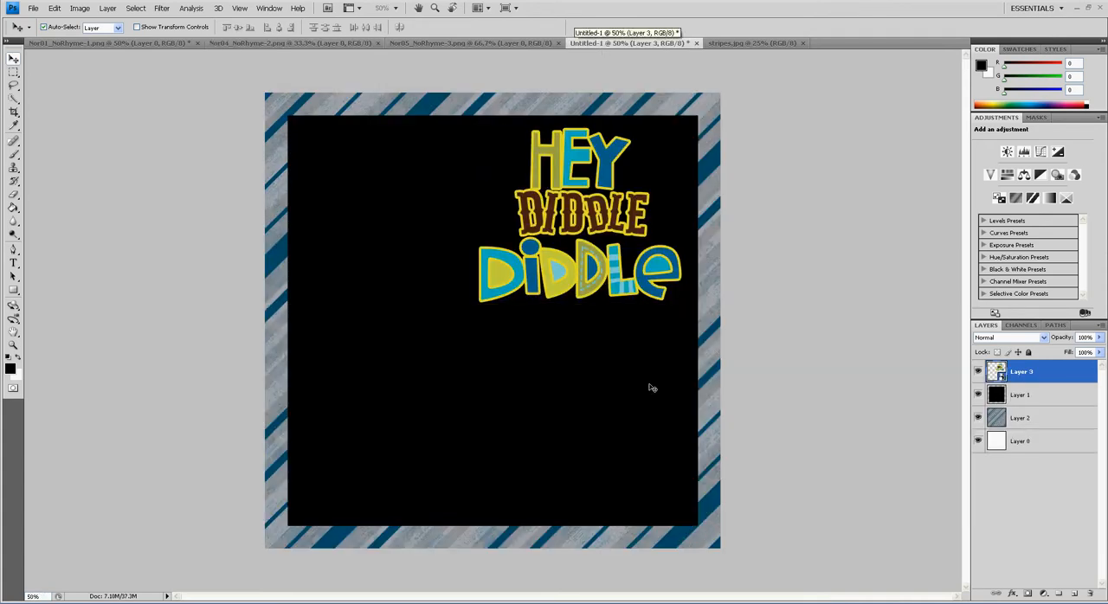
{"action": "left_click", "coordinate": [1032, 396]}
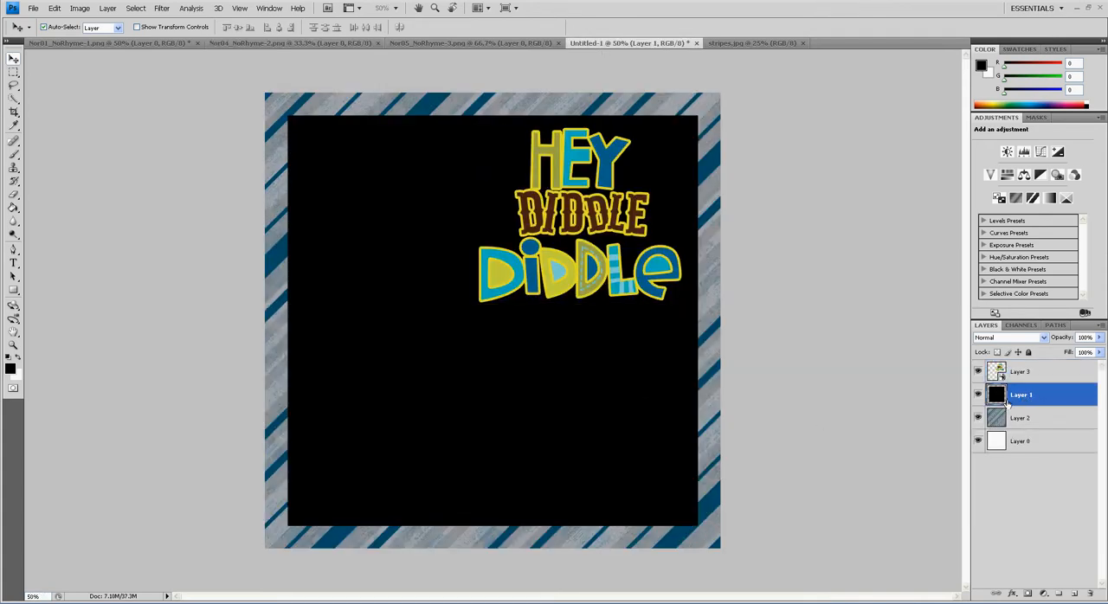
{"action": "key", "text": "ctrl+v"}
{"action": "right_click", "coordinate": [1042, 395]}
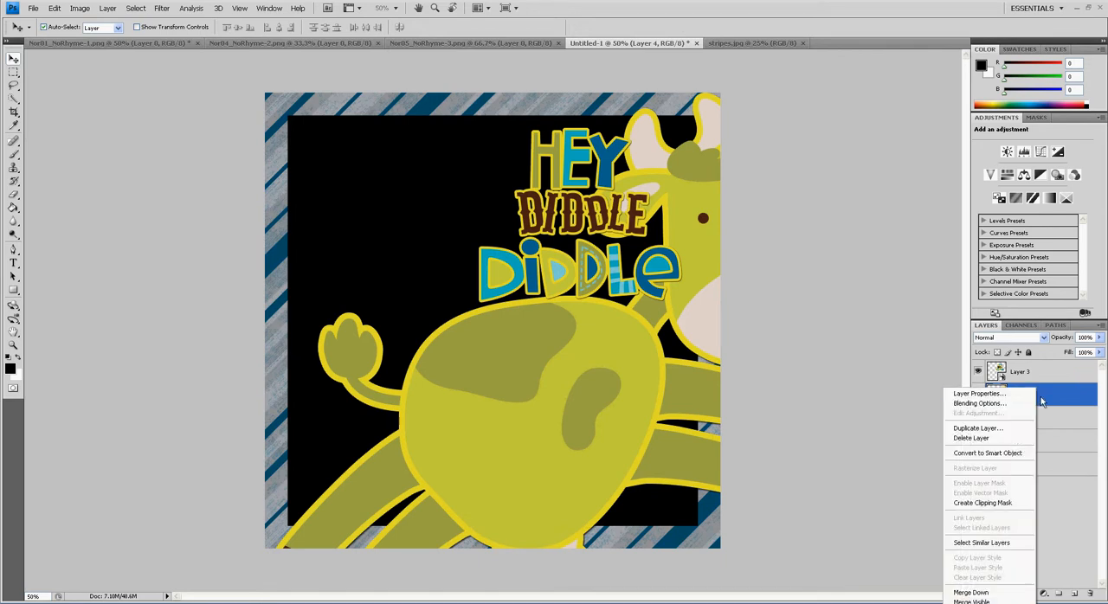
{"action": "left_click", "coordinate": [995, 453]}
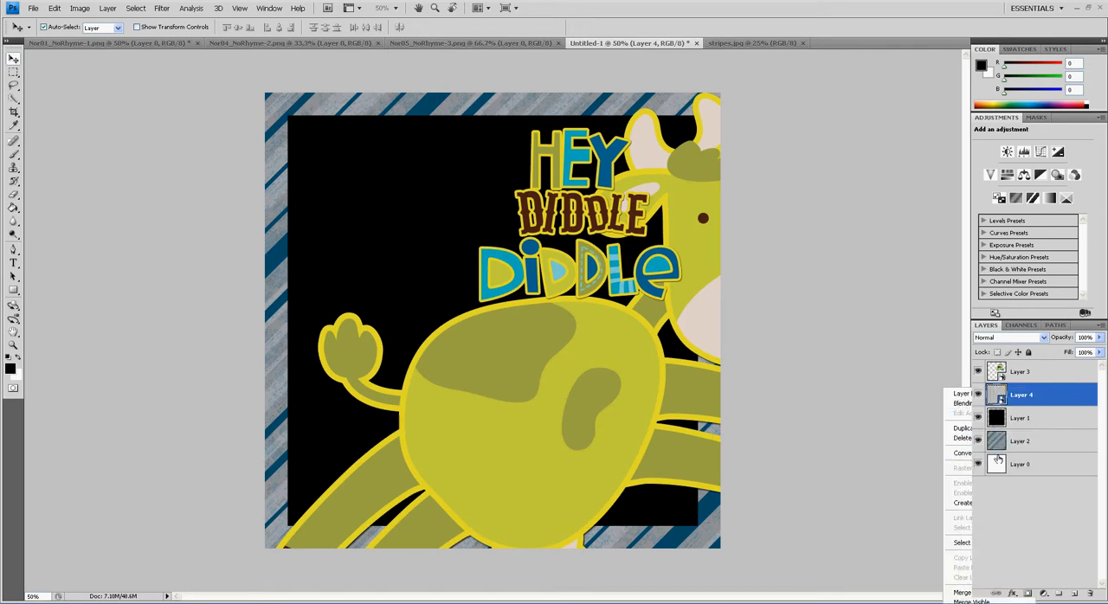
Scale the cow proportionally to about 27% and place it in the lower-left area of the black square
{"action": "key", "text": "ctrl+t"}
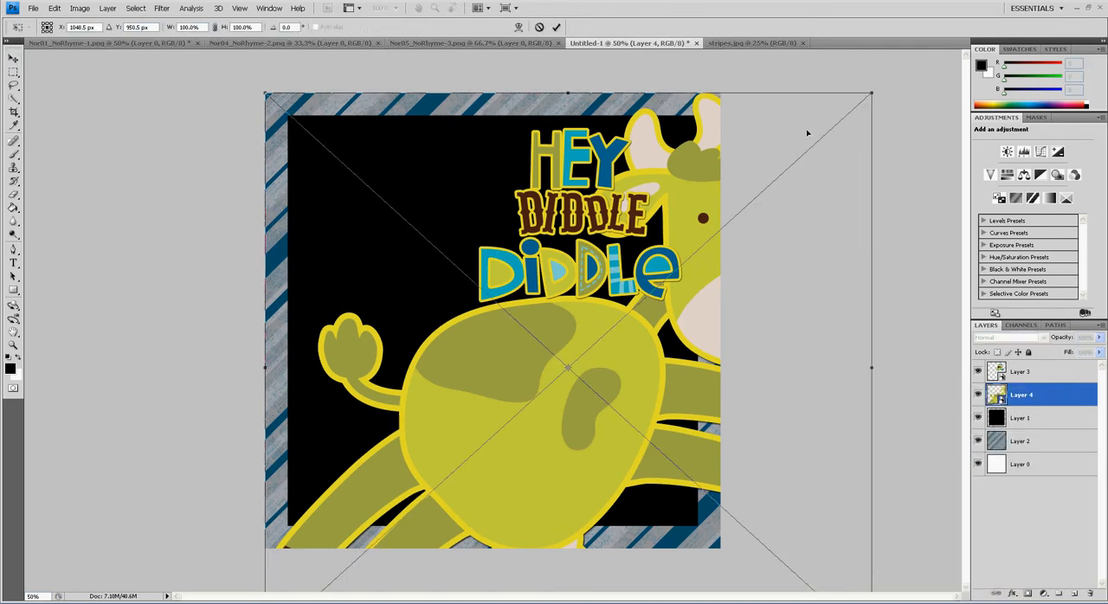
{"action": "left_click_drag", "start_coordinate": [877, 100], "coordinate": [484, 349]}
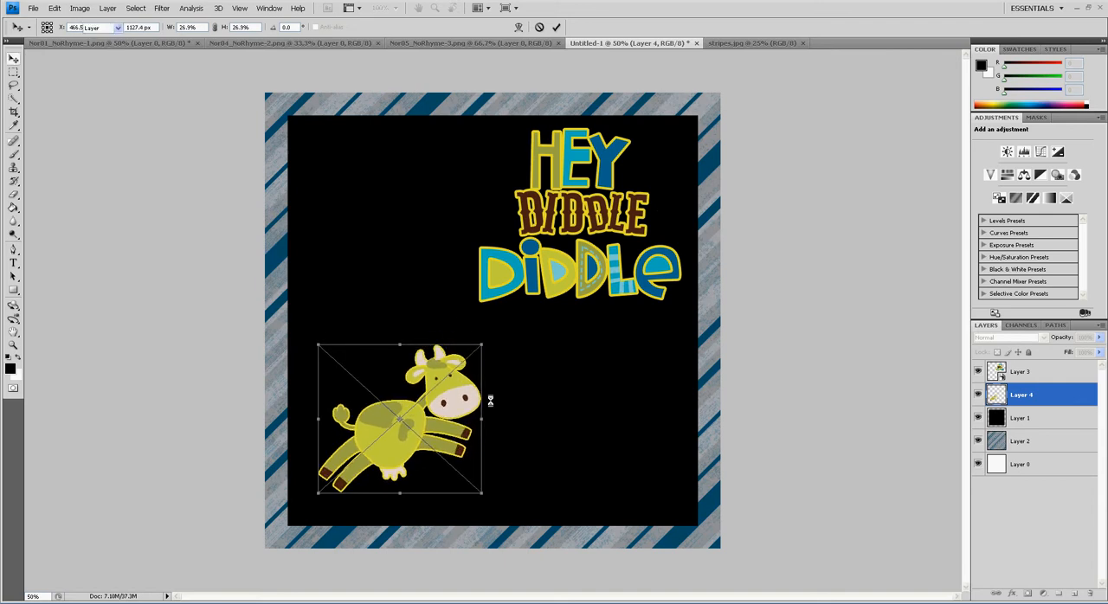
{"action": "key", "text": "Return"}
{"action": "left_click_drag", "start_coordinate": [459, 403], "coordinate": [469, 363]}
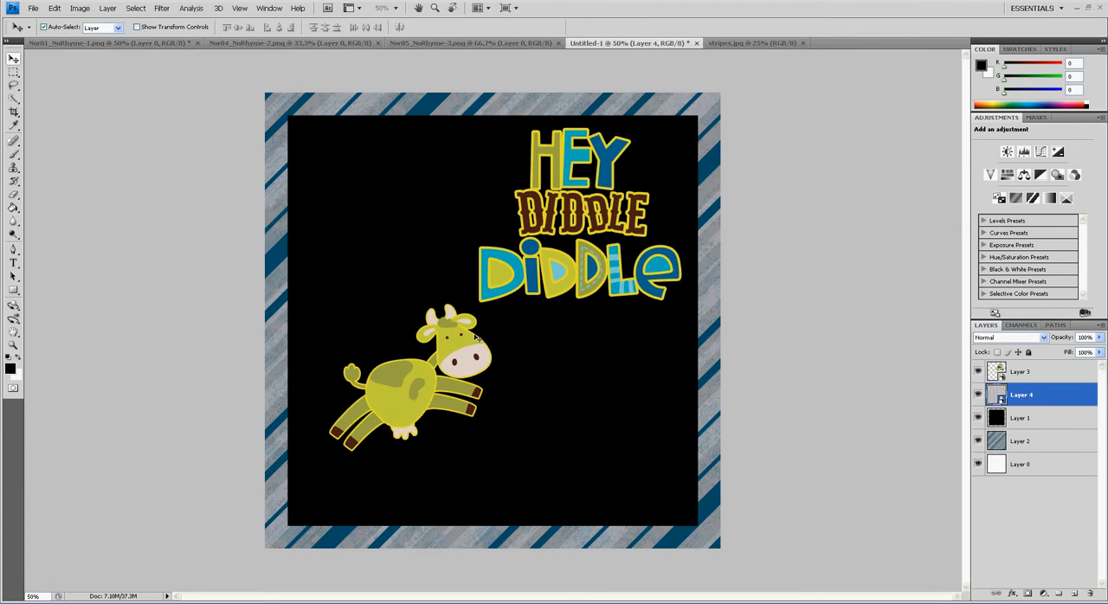
Outline the smiling moon in Nor05_NoRhyme-3.png with a Polygonal Lasso selection, leaving out both stars
{"action": "left_click", "coordinate": [416, 43]}
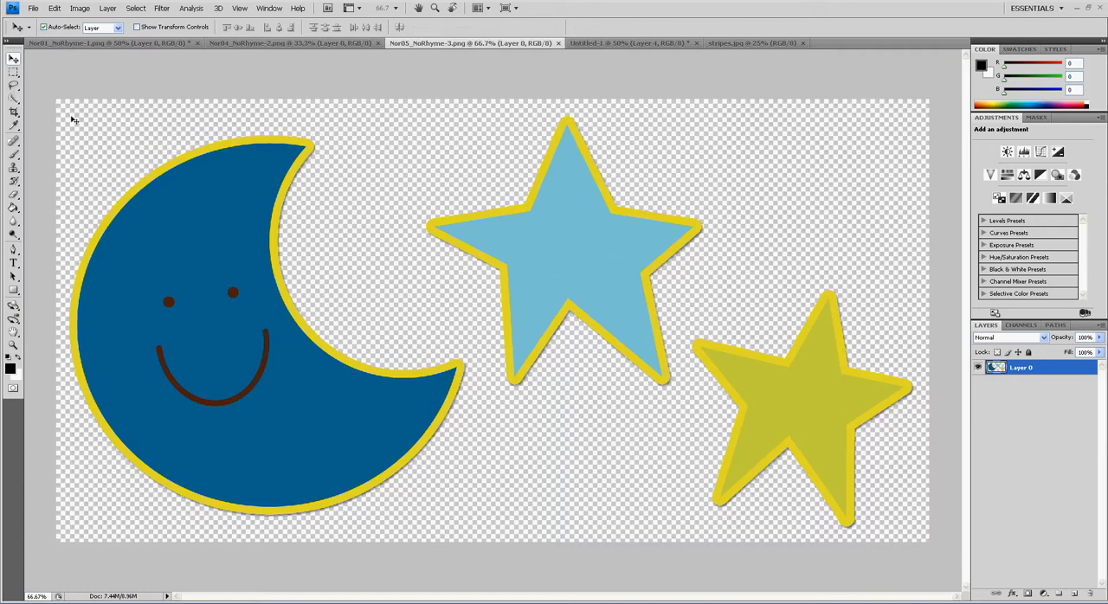
{"action": "left_click", "coordinate": [13, 87]}
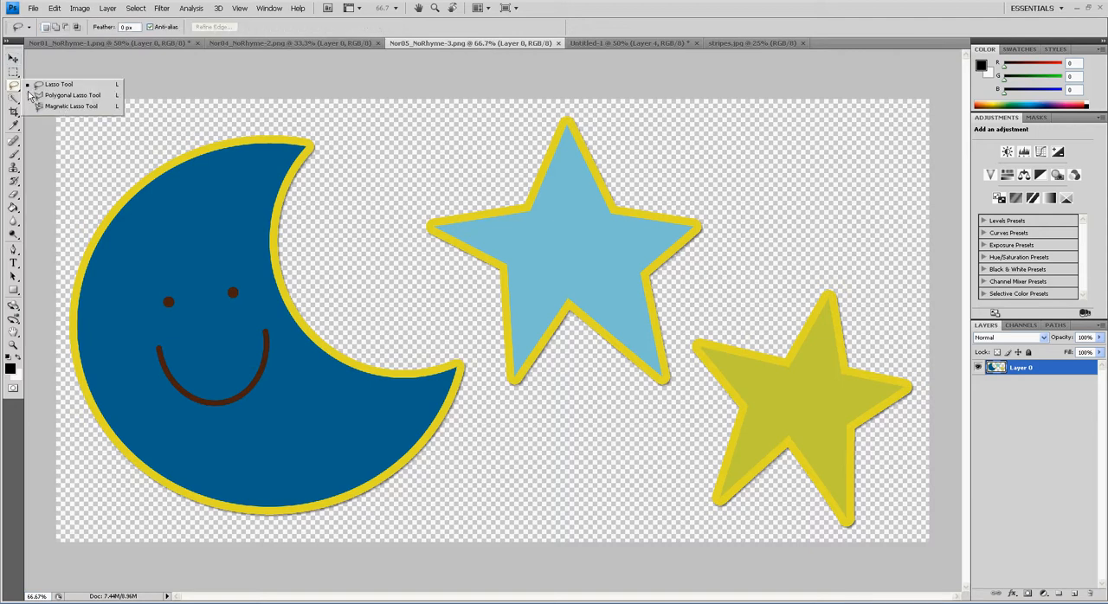
{"action": "left_click", "coordinate": [79, 106]}
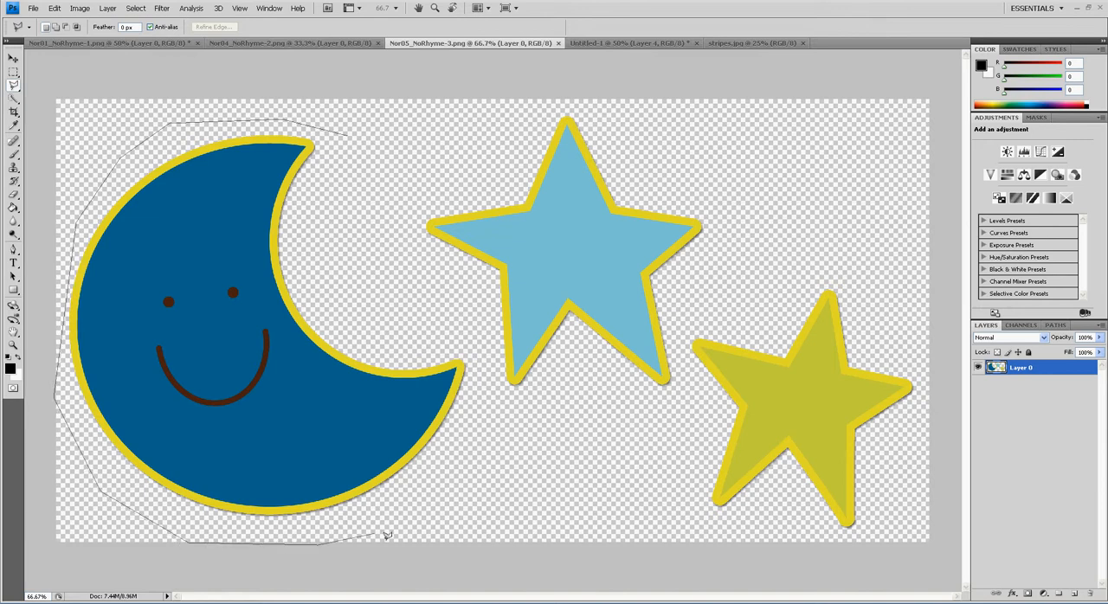
{"action": "left_click", "coordinate": [353, 142]}
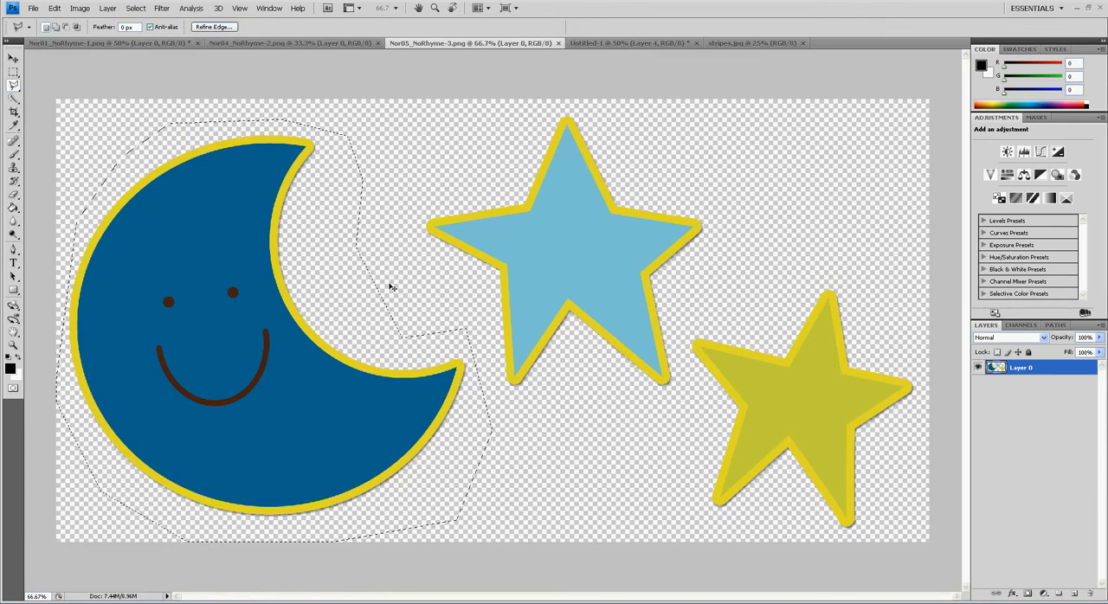
Copy the selected moon into Untitled-1 between the black square and the cow, and convert it to a smart object
{"action": "left_click", "coordinate": [630, 44]}
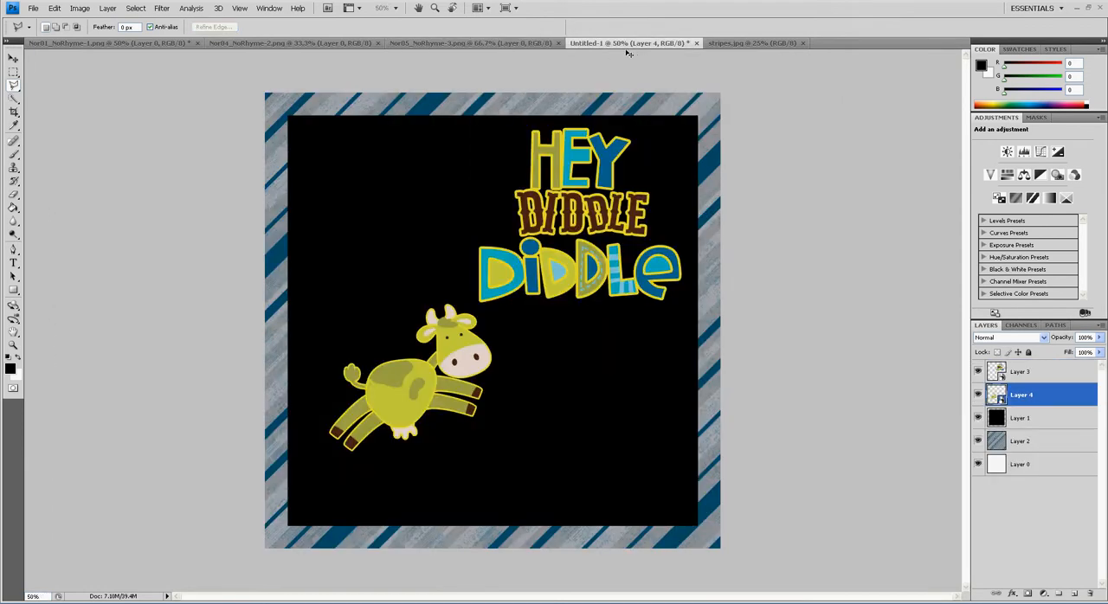
{"action": "left_click", "coordinate": [1031, 419]}
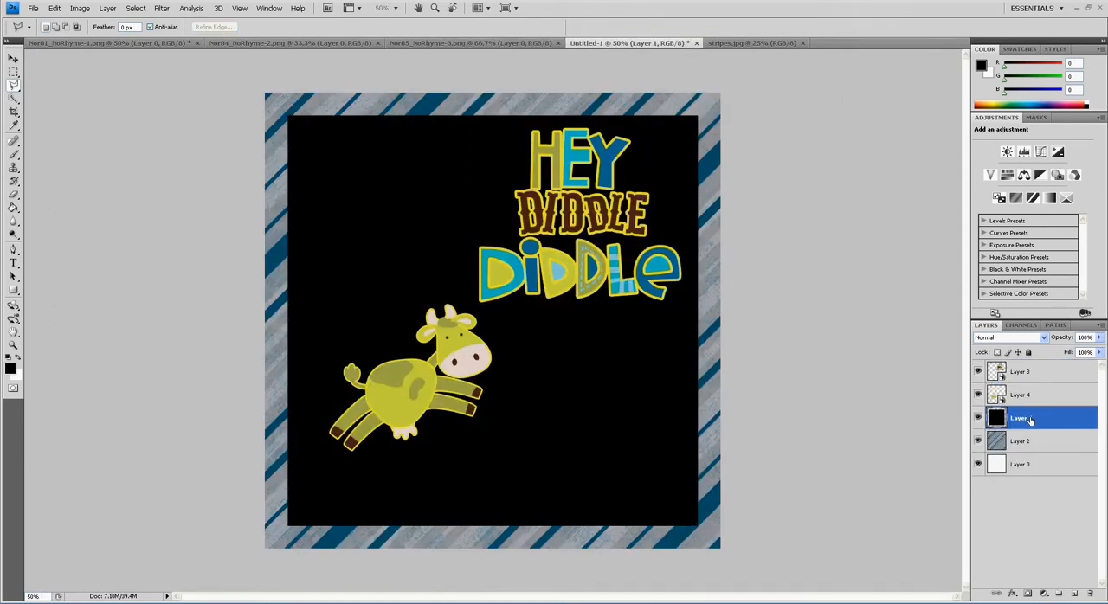
{"action": "key", "text": "ctrl+v"}
{"action": "right_click", "coordinate": [1060, 420]}
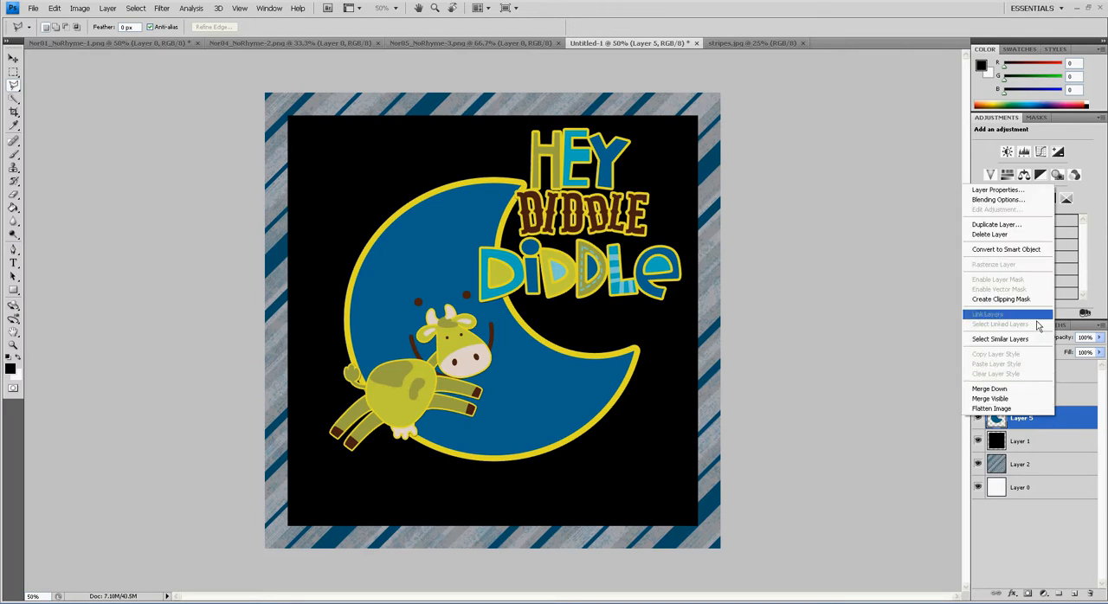
{"action": "left_click", "coordinate": [1034, 252]}
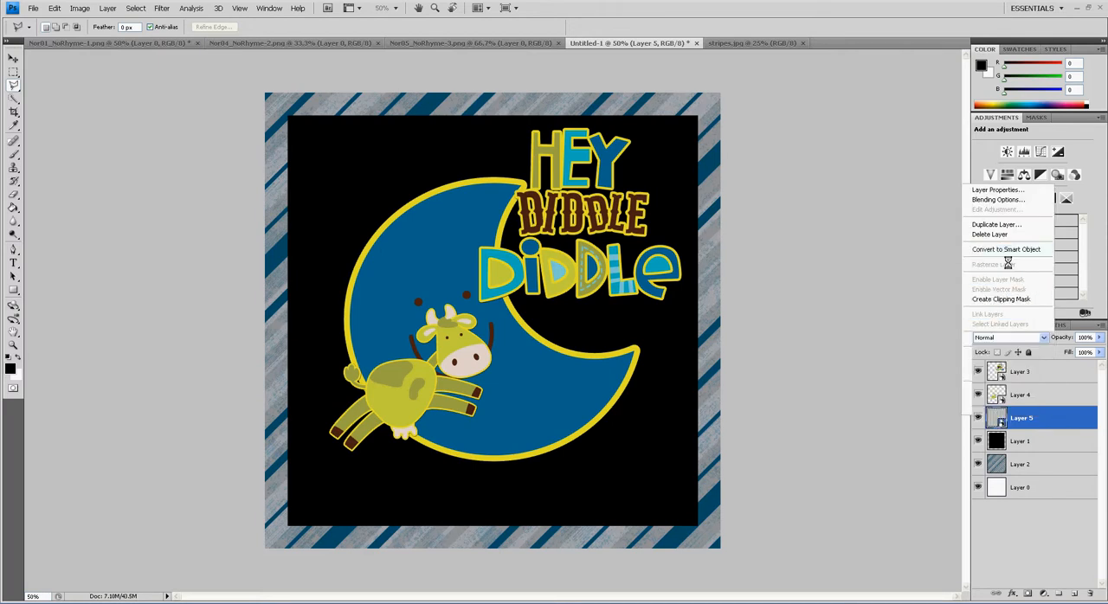
Scale the moon to about 65% and place it behind the cow, slightly overlapping the striped border's left side
{"action": "key", "text": "ctrl+t"}
{"action": "left_click_drag", "start_coordinate": [647, 177], "coordinate": [542, 274]}
{"action": "left_click_drag", "start_coordinate": [402, 318], "coordinate": [363, 323]}
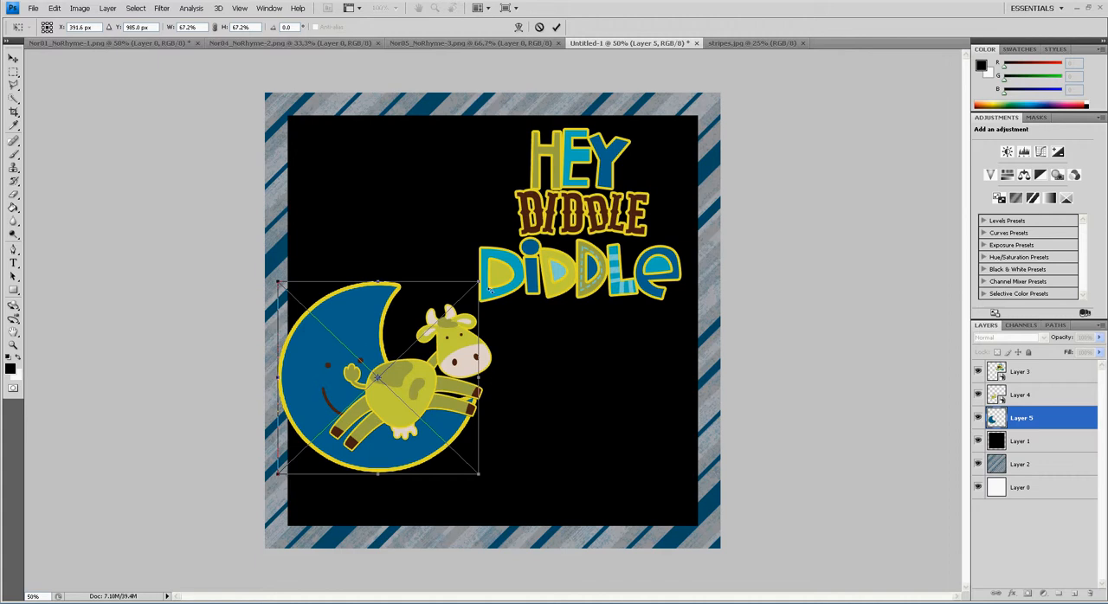
{"action": "left_click_drag", "start_coordinate": [484, 285], "coordinate": [475, 295]}
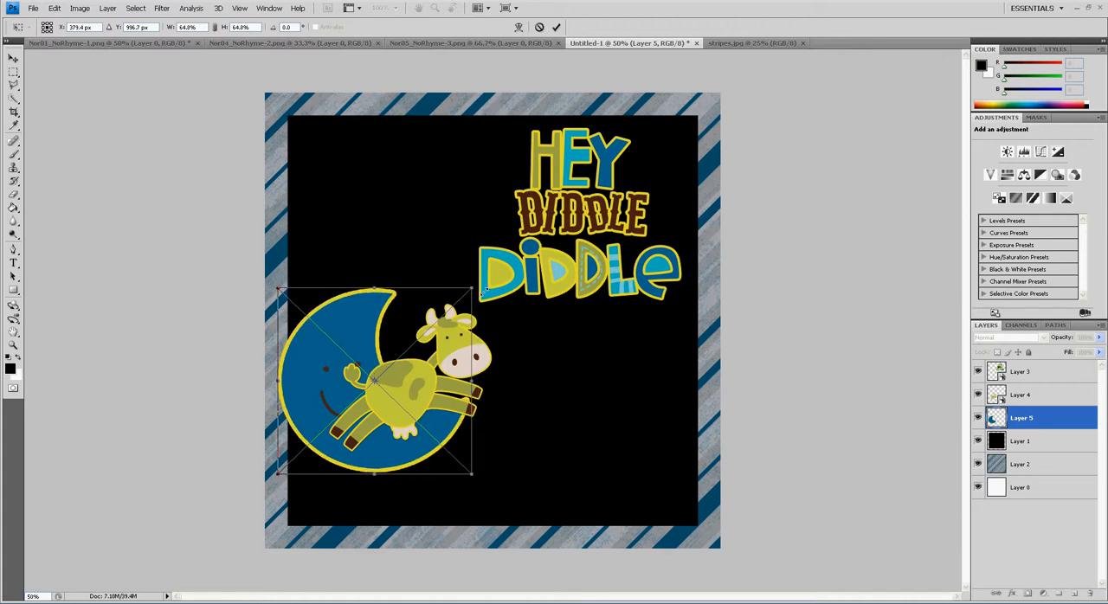
{"action": "key", "text": "Return"}
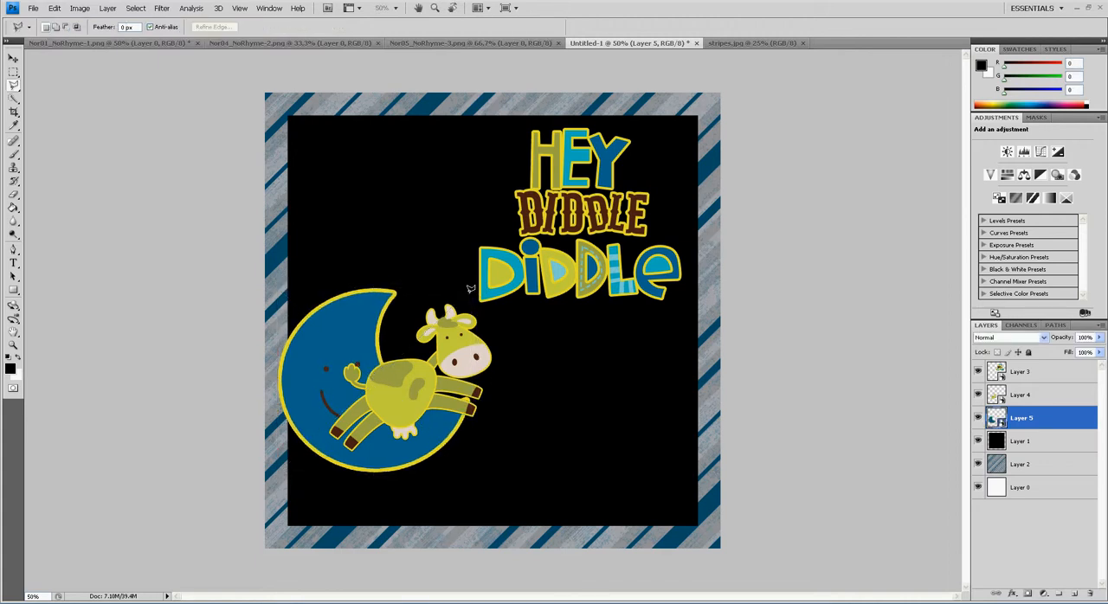
Scale the cow to about 25% so it leaps over the moon, and shift the moon slightly down beneath it
{"action": "left_click_drag", "start_coordinate": [415, 413], "coordinate": [416, 406]}
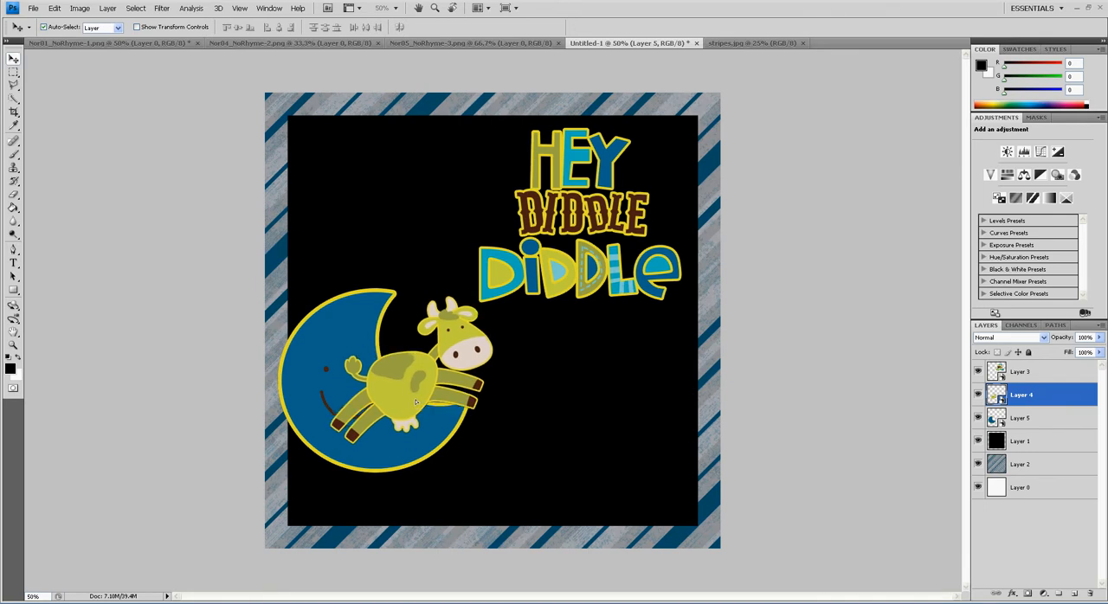
{"action": "key", "text": "ctrl+t"}
{"action": "left_click_drag", "start_coordinate": [491, 300], "coordinate": [480, 310]}
{"action": "mouse_move", "coordinate": [463, 357]}
{"action": "left_mouse_down"}
{"action": "mouse_move", "coordinate": [471, 344]}
{"action": "mouse_move", "coordinate": [464, 354]}
{"action": "left_mouse_up"}
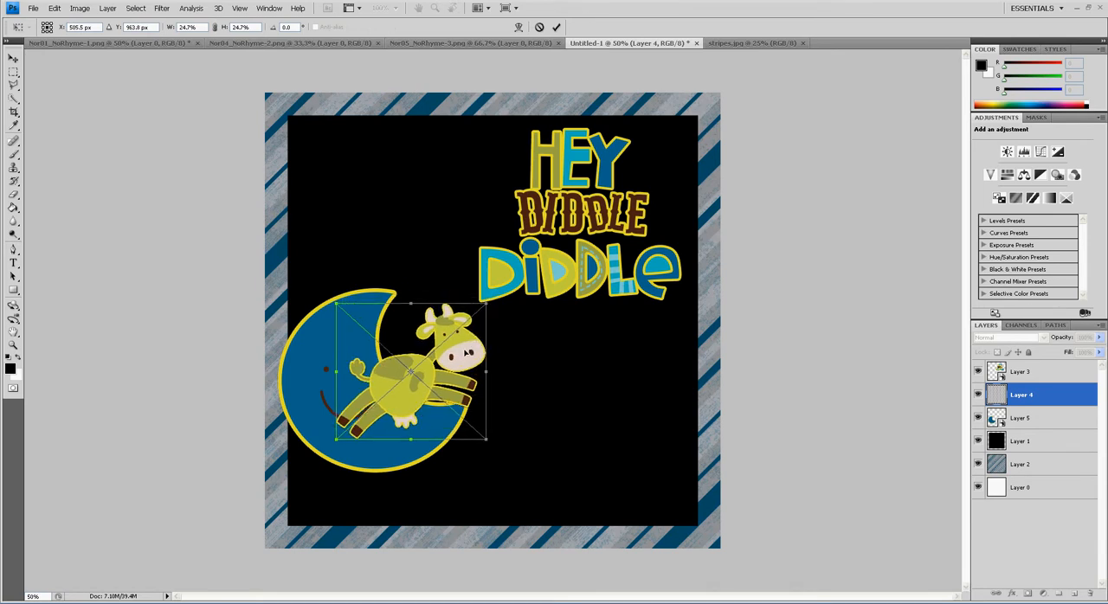
{"action": "key", "text": "Return"}
{"action": "left_click_drag", "start_coordinate": [390, 458], "coordinate": [385, 471]}
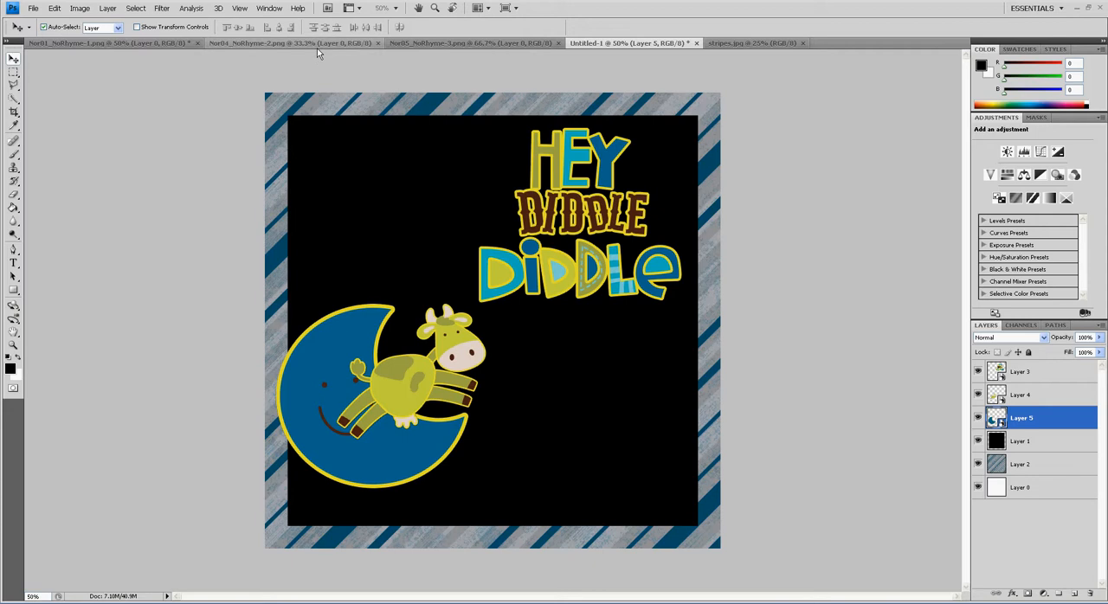
Replace the moon selection in Nor05_NoRhyme-3.png with a Polygonal Lasso selection around both the blue and green stars
{"action": "left_click", "coordinate": [415, 43]}
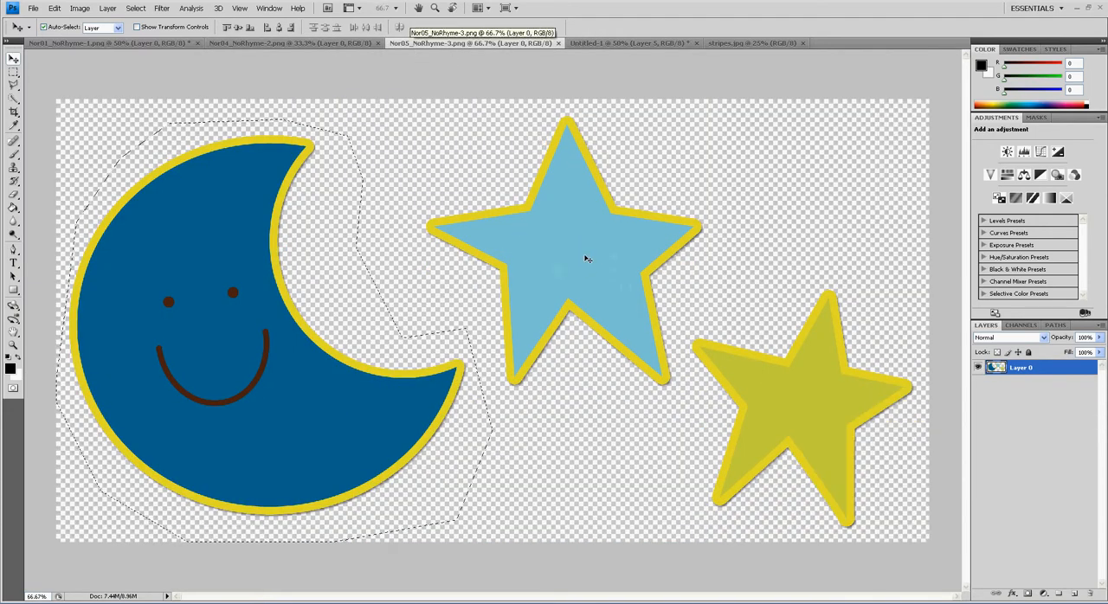
{"action": "key", "text": "ctrl+d"}
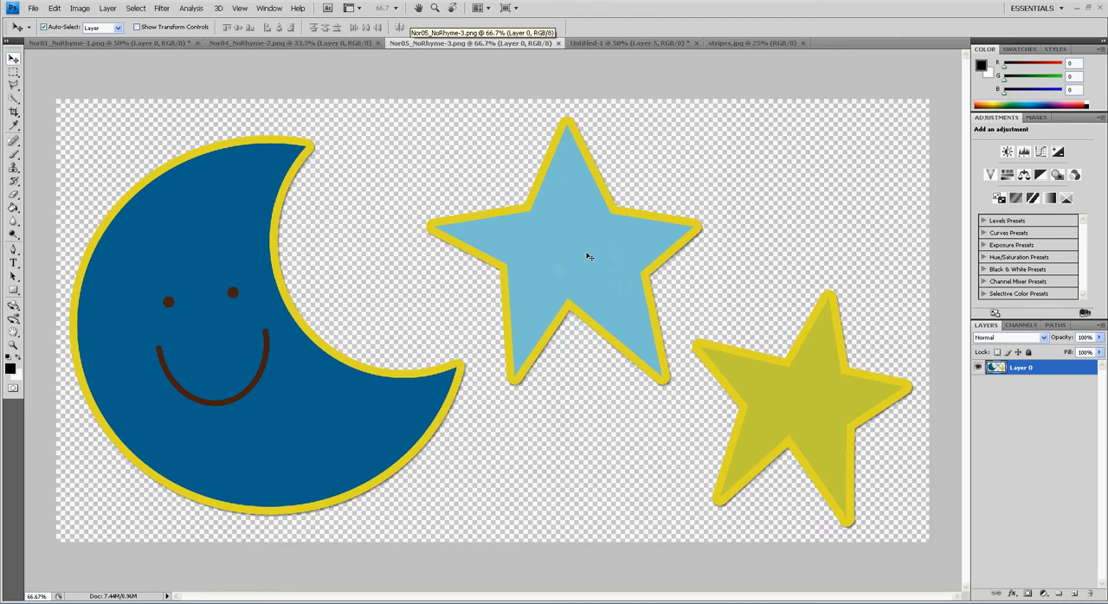
{"action": "key", "text": "l"}
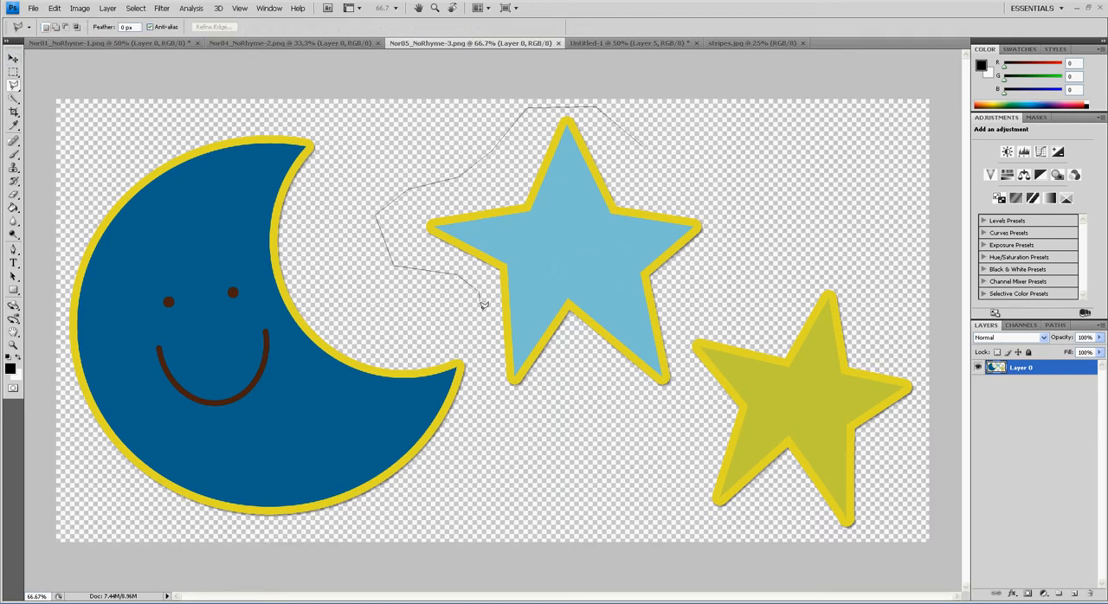
{"action": "left_click", "coordinate": [680, 529]}
{"action": "left_click", "coordinate": [915, 529]}
{"action": "left_click", "coordinate": [911, 297]}
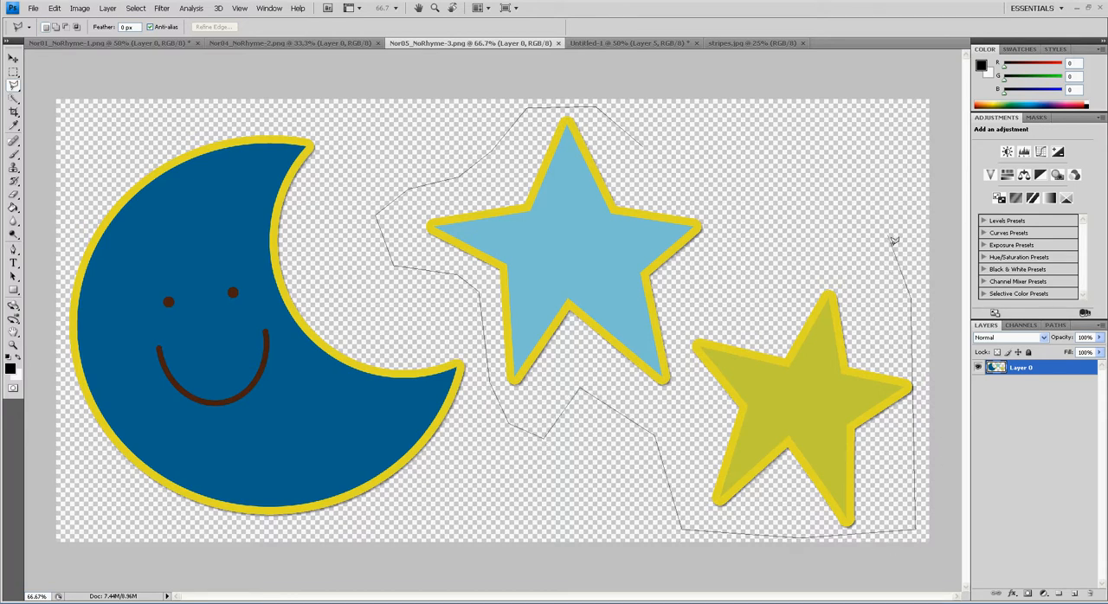
{"action": "double_click", "coordinate": [673, 154]}
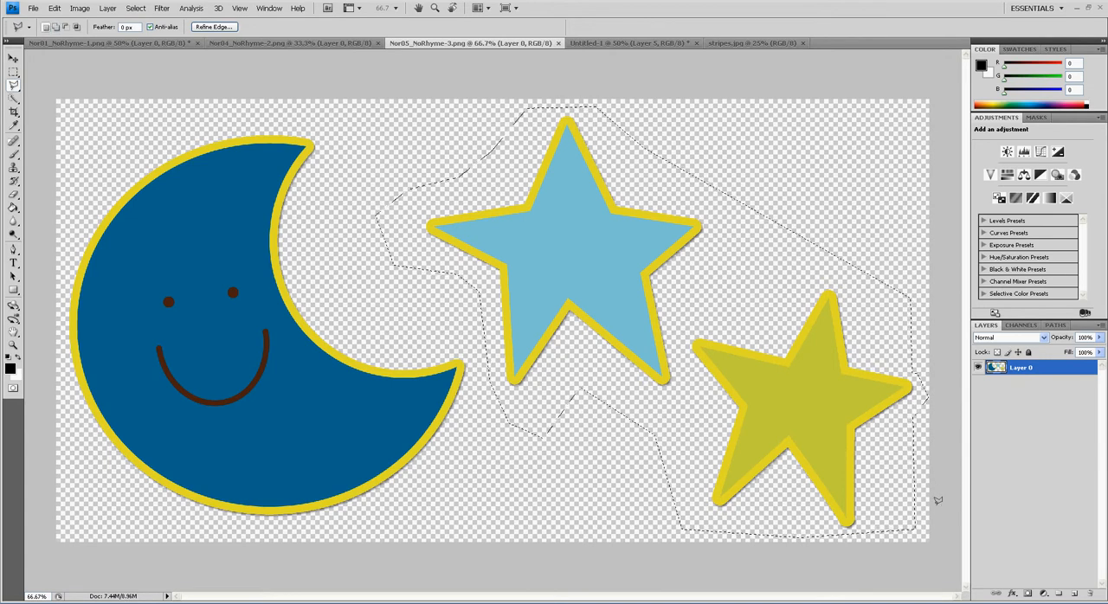
Copy the two stars into Untitled-1 directly above the moon layer and convert them to a smart object
{"action": "left_click", "coordinate": [657, 44]}
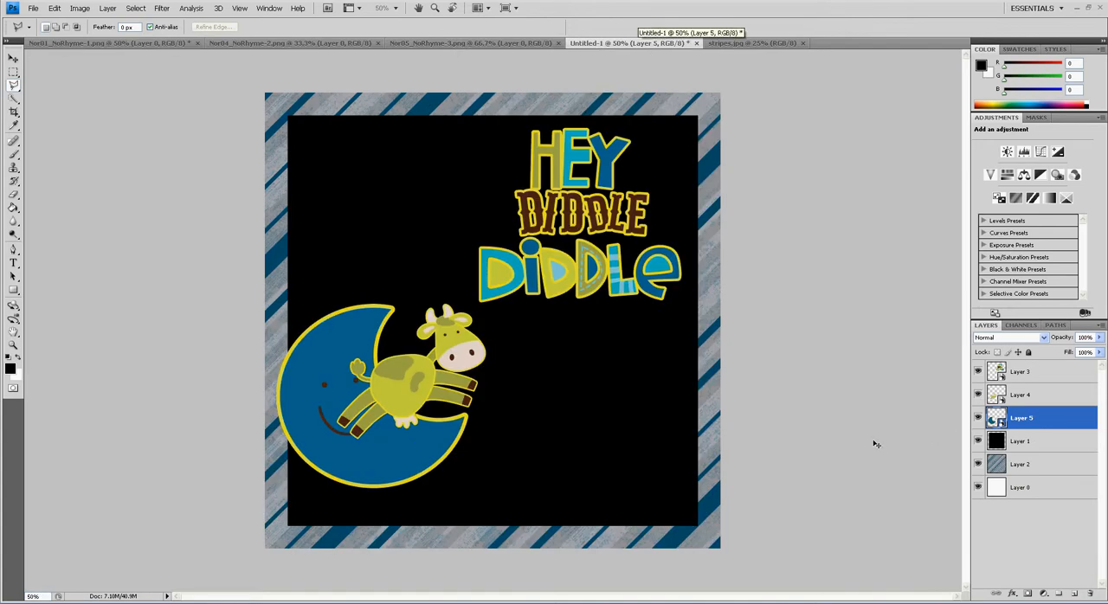
{"action": "key", "text": "ctrl+v"}
{"action": "right_click", "coordinate": [1065, 427]}
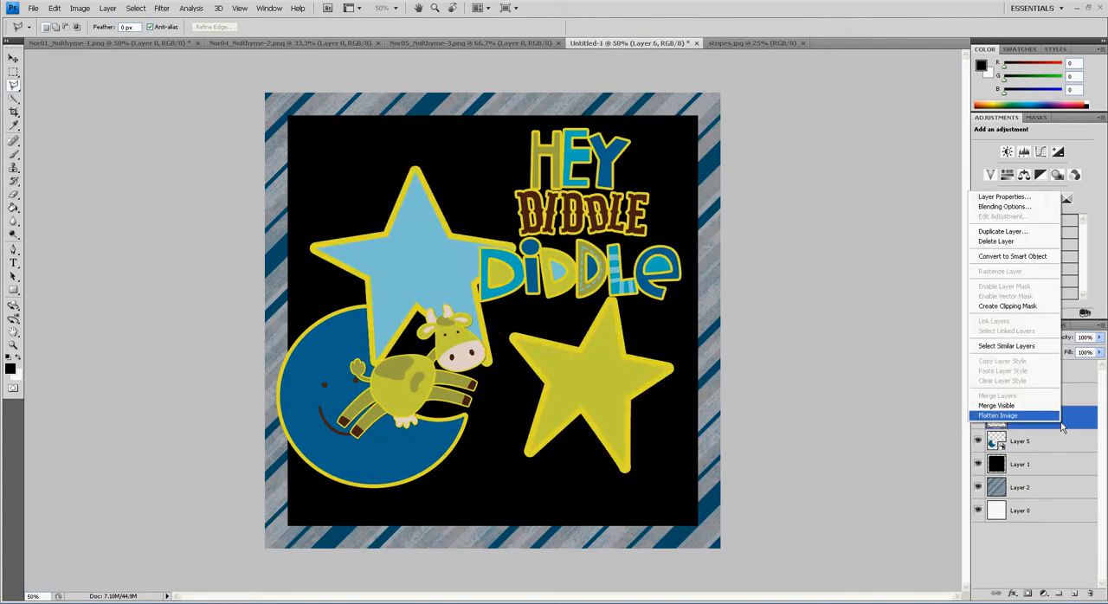
{"action": "left_click", "coordinate": [1039, 257]}
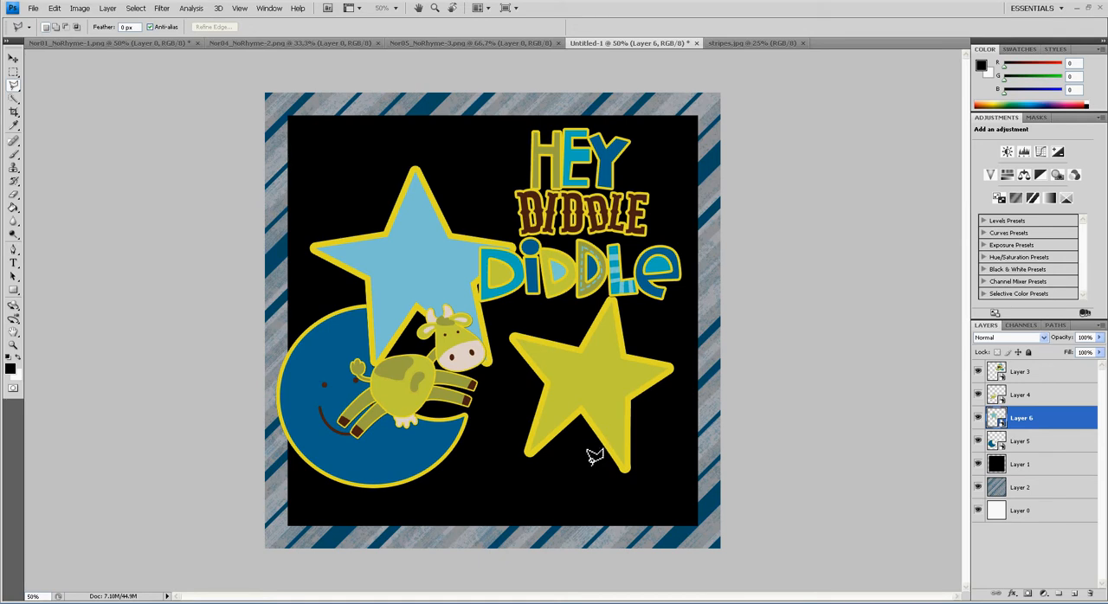
Shrink the two stars proportionally and place them in the square's upper-left area, beside the lettering and above the moon
{"action": "key", "text": "ctrl+t"}
{"action": "left_click_drag", "start_coordinate": [680, 482], "coordinate": [451, 270]}
{"action": "left_click_drag", "start_coordinate": [434, 249], "coordinate": [451, 239]}
{"action": "key", "text": "l"}
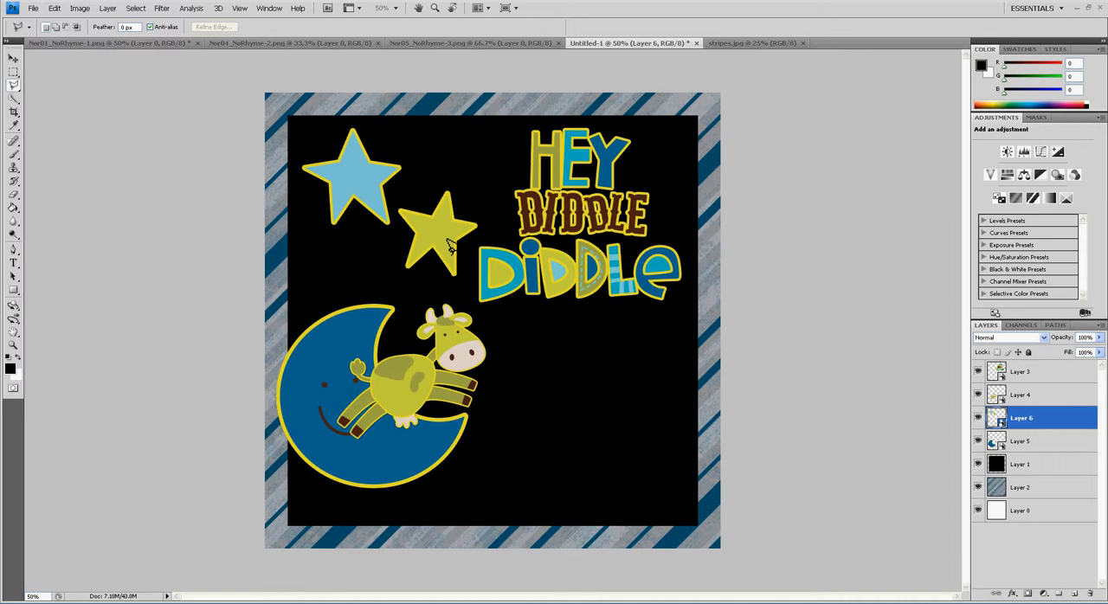
Lighten the black square on Layer 1 to white using Hue/Saturation with Lightness +100
{"action": "left_click", "coordinate": [1065, 472]}
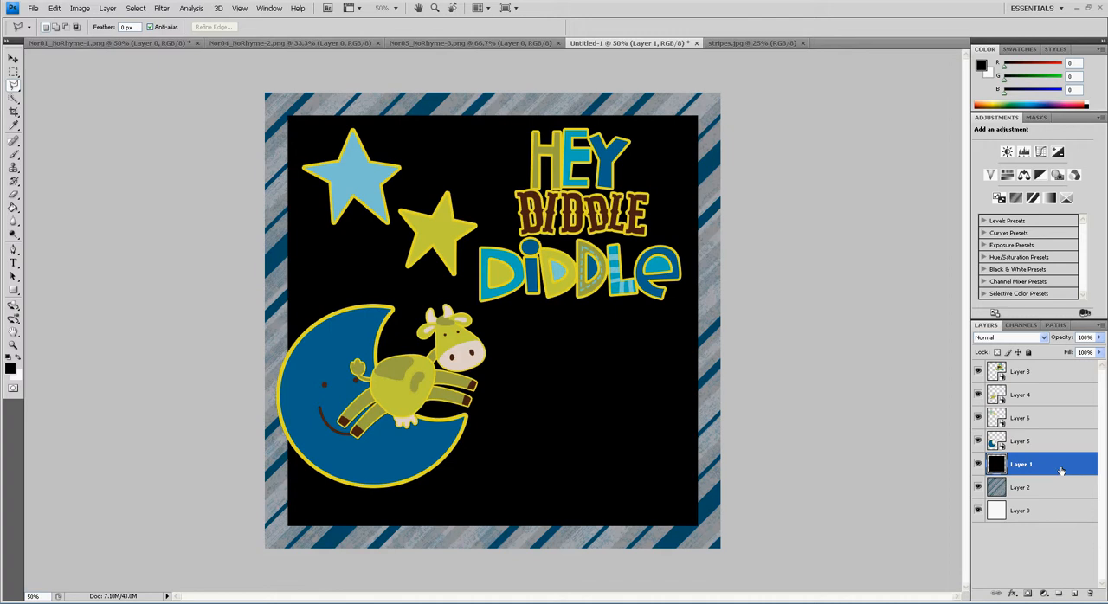
{"action": "key", "text": "ctrl+u"}
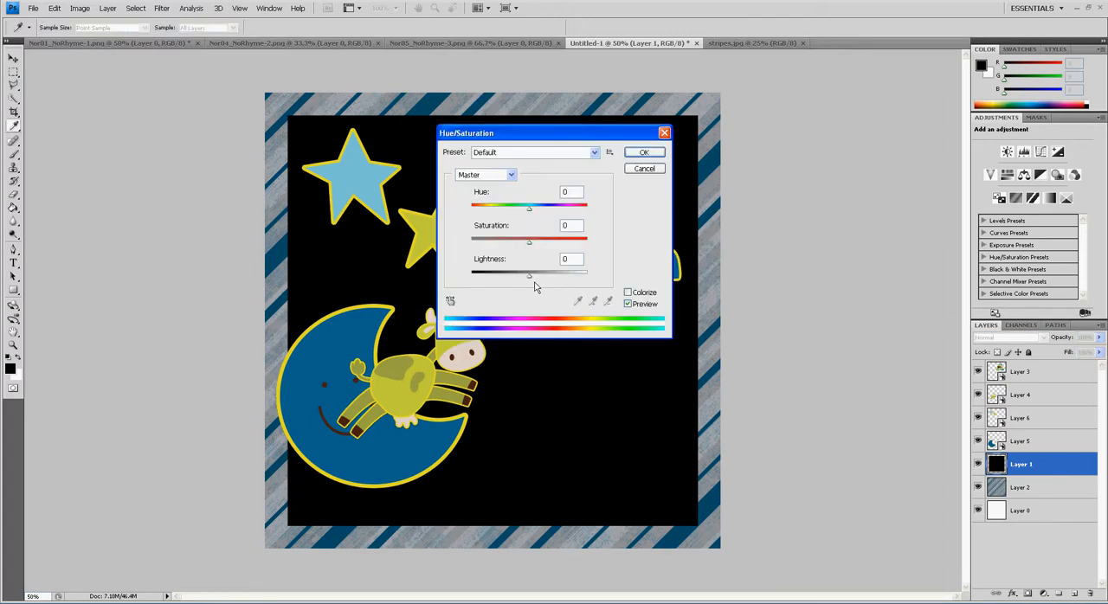
{"action": "left_click_drag", "start_coordinate": [534, 287], "coordinate": [606, 281]}
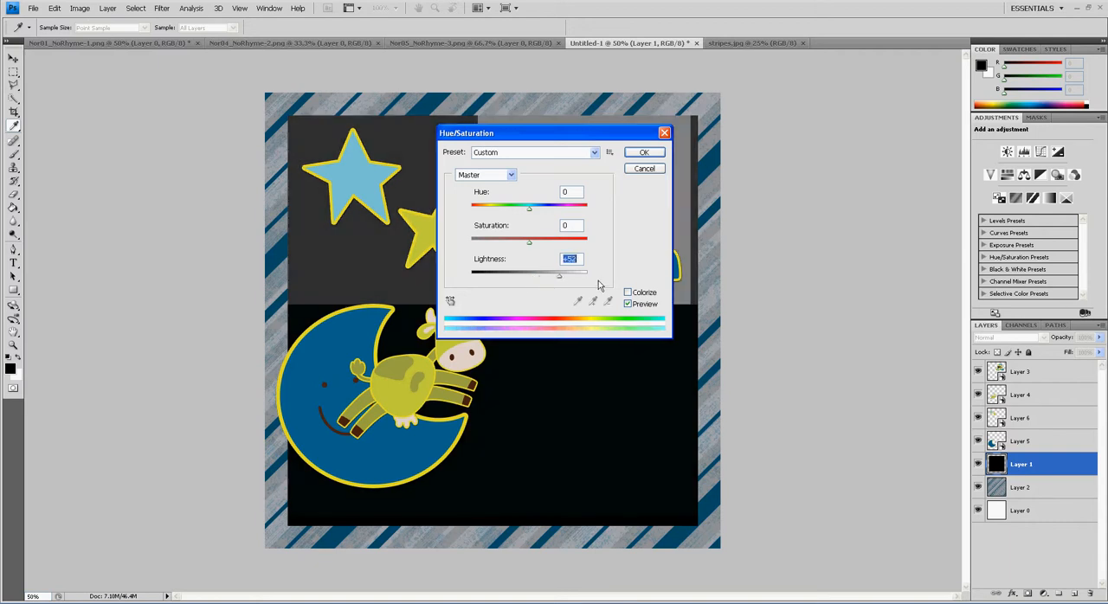
{"action": "left_click", "coordinate": [654, 167]}
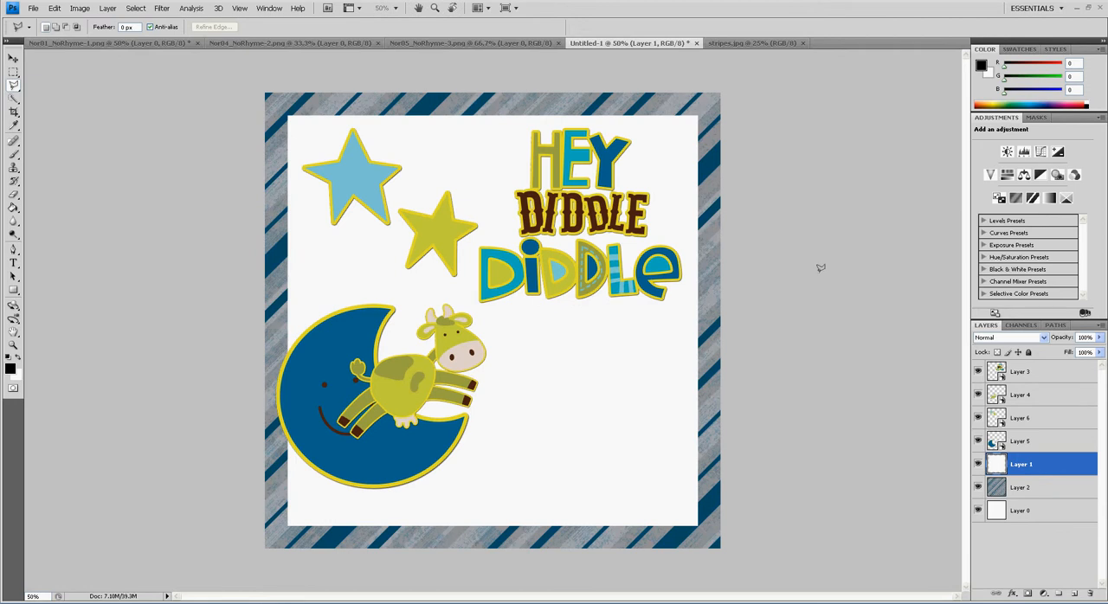
Add a drop shadow with 35% opacity to the white square on Layer 1
{"action": "double_click", "coordinate": [1072, 475]}
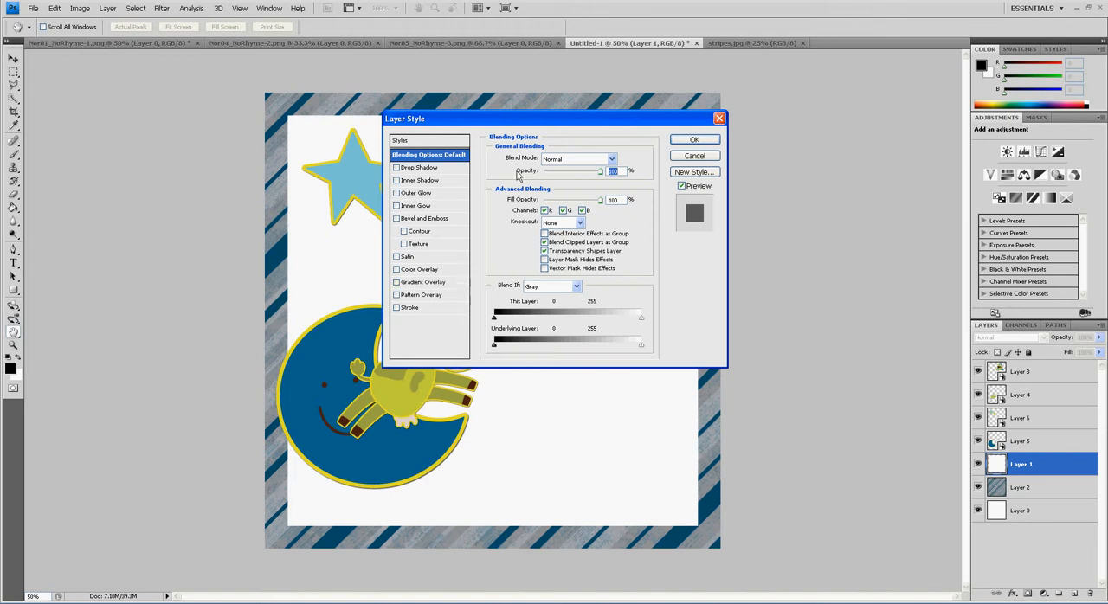
{"action": "left_click_drag", "start_coordinate": [521, 122], "coordinate": [544, 142]}
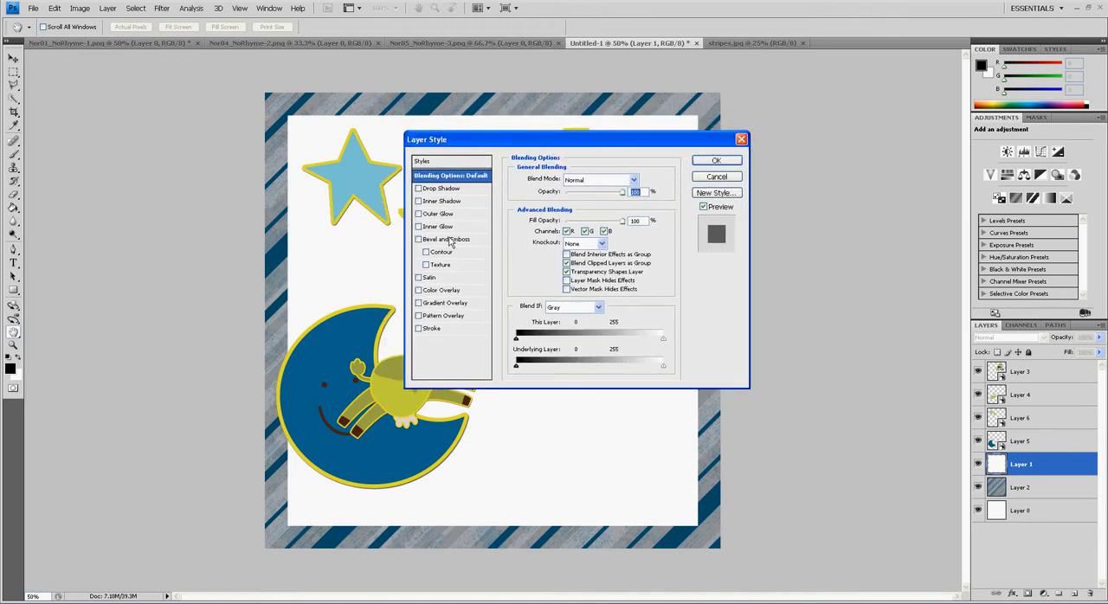
{"action": "left_click", "coordinate": [452, 189]}
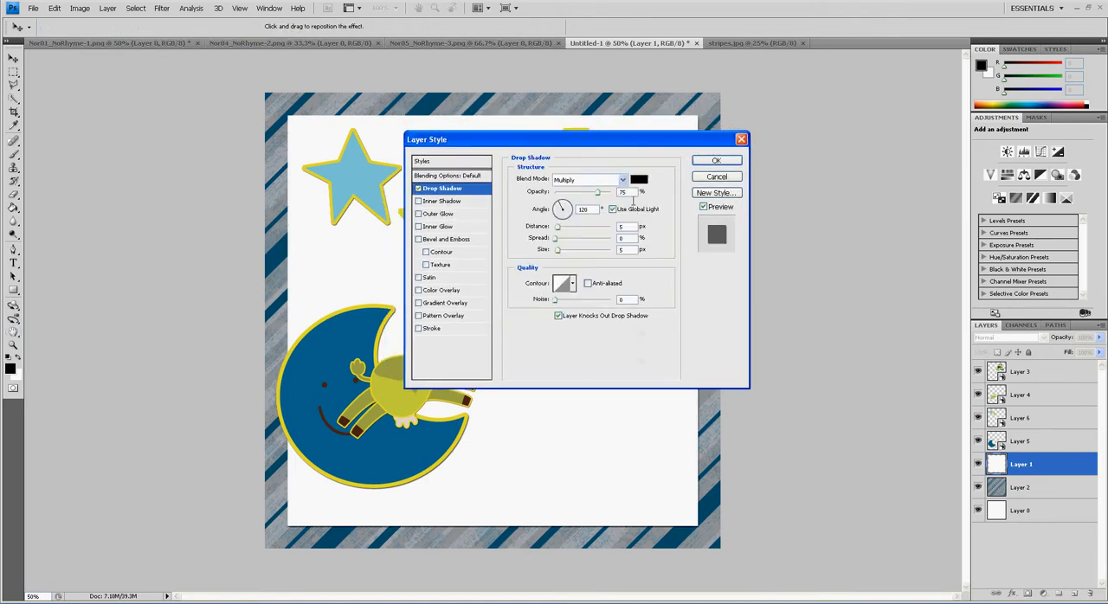
{"action": "type", "text": "35"}
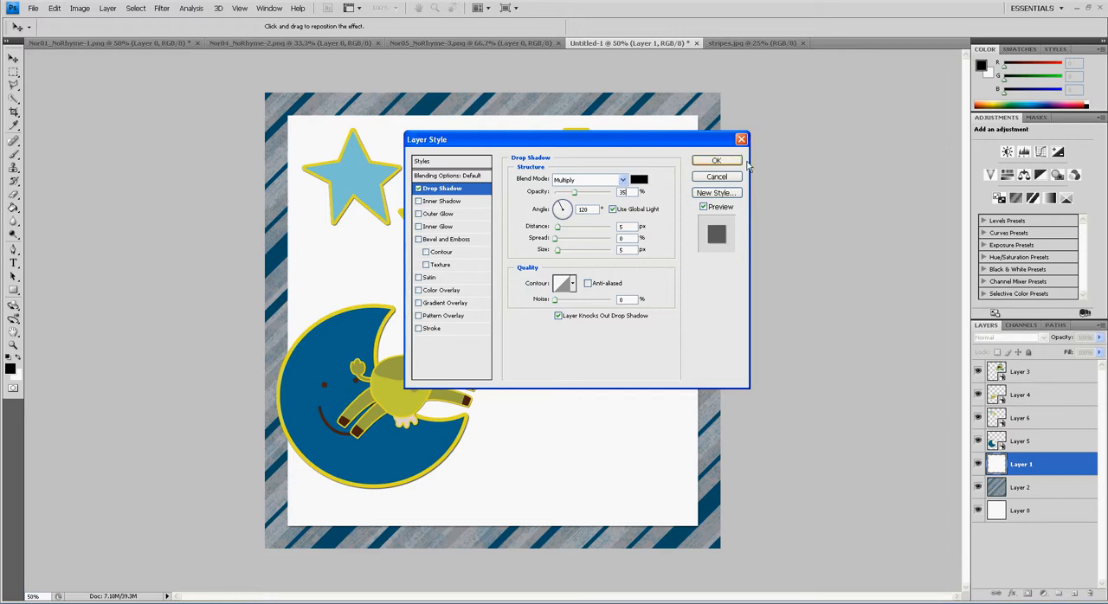
{"action": "left_click", "coordinate": [736, 163]}
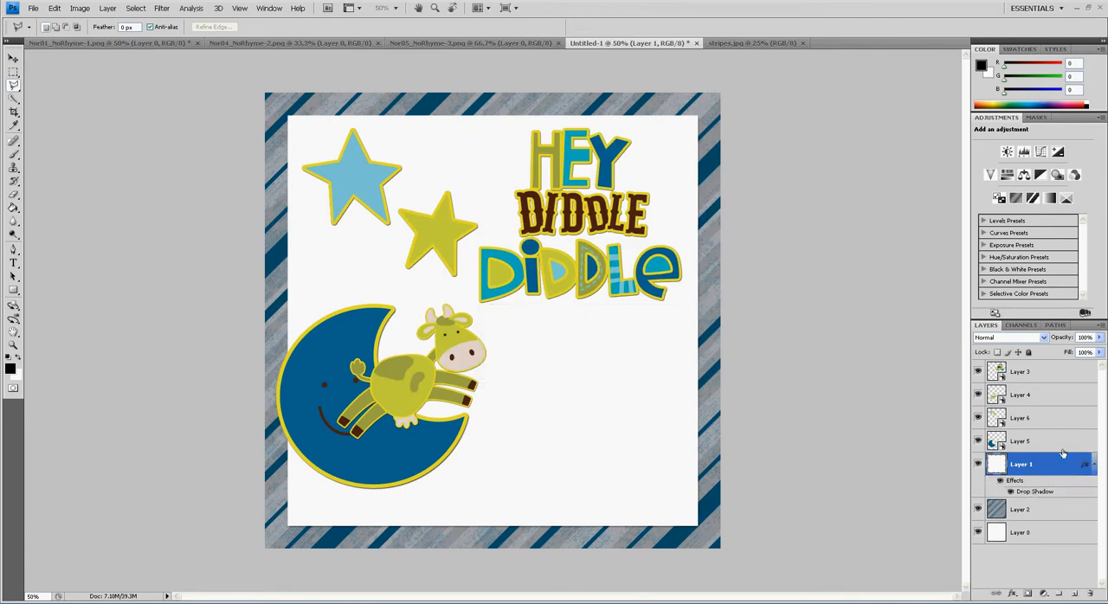
Duplicate the white square layer together with its drop shadow, keeping the name Layer 1 copy
{"action": "left_click", "coordinate": [1100, 326]}
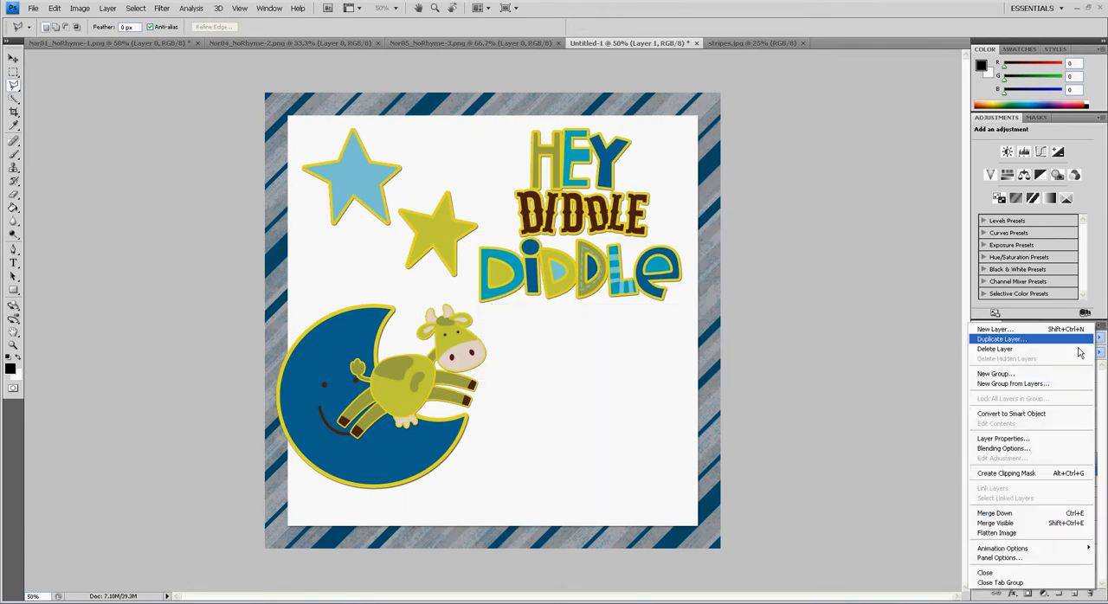
{"action": "left_click", "coordinate": [1105, 338]}
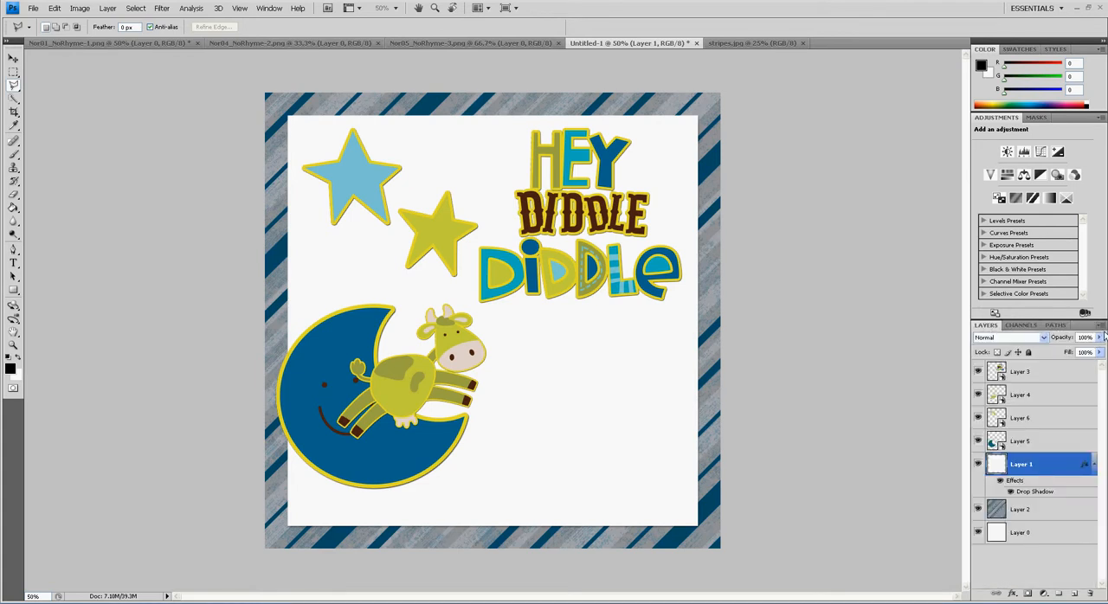
{"action": "left_click", "coordinate": [1102, 329]}
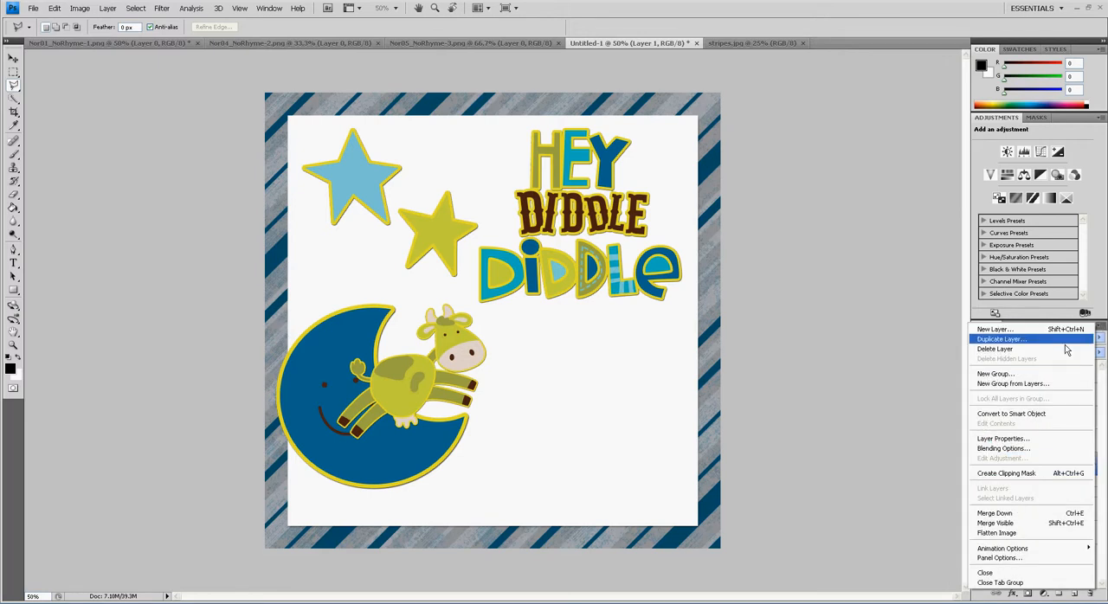
{"action": "left_click", "coordinate": [1067, 349]}
{"action": "left_click", "coordinate": [653, 188]}
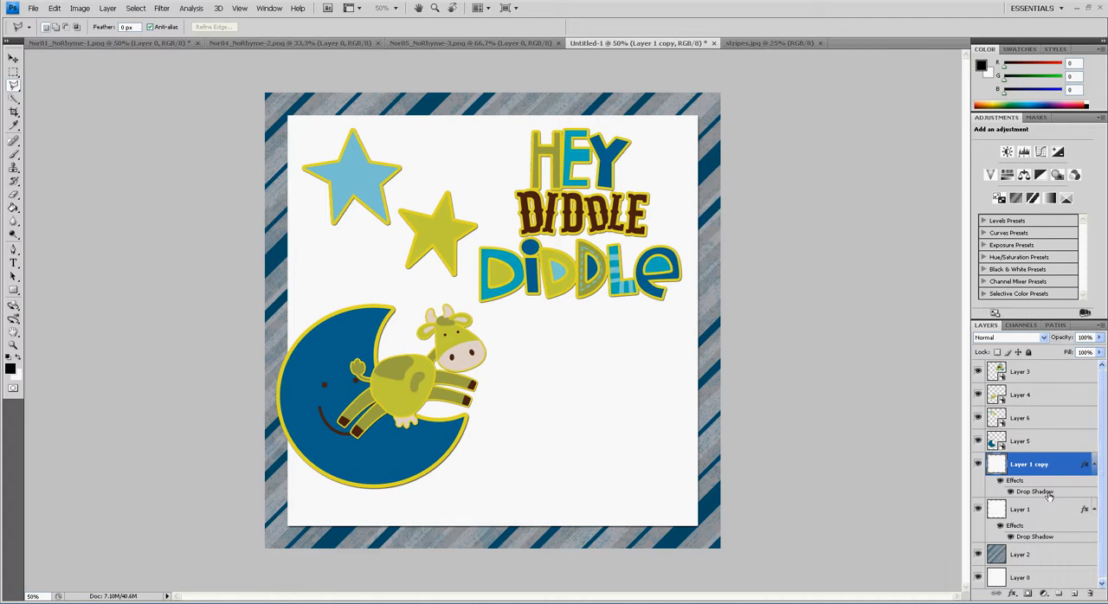
Add a 20 px outside stroke to Layer 1 copy, colored with the blue sampled from the moon (00628f)
{"action": "double_click", "coordinate": [1075, 466]}
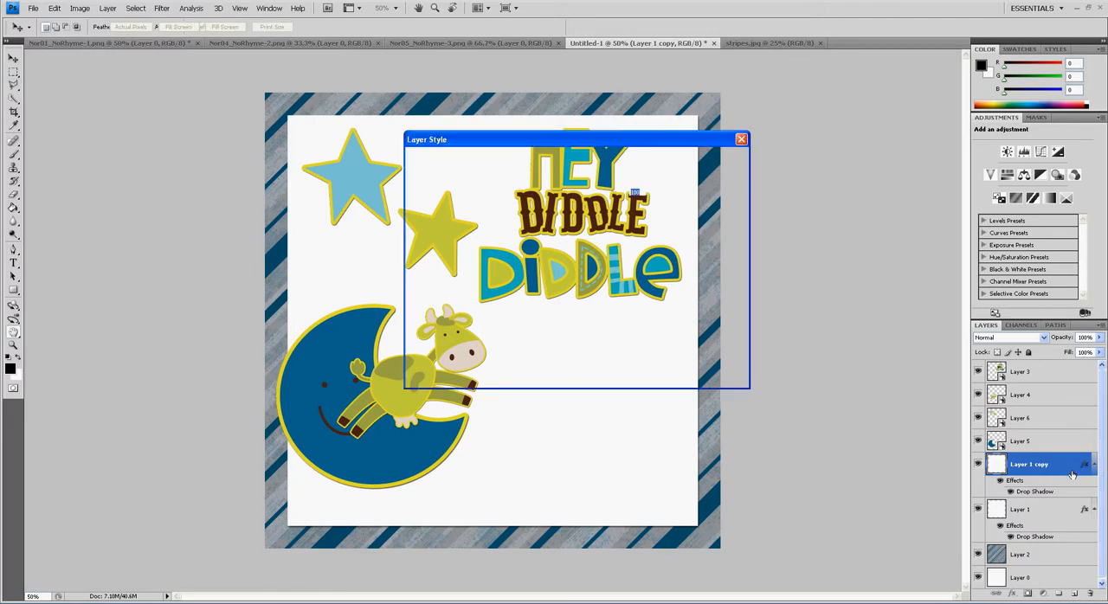
{"action": "left_click", "coordinate": [433, 329]}
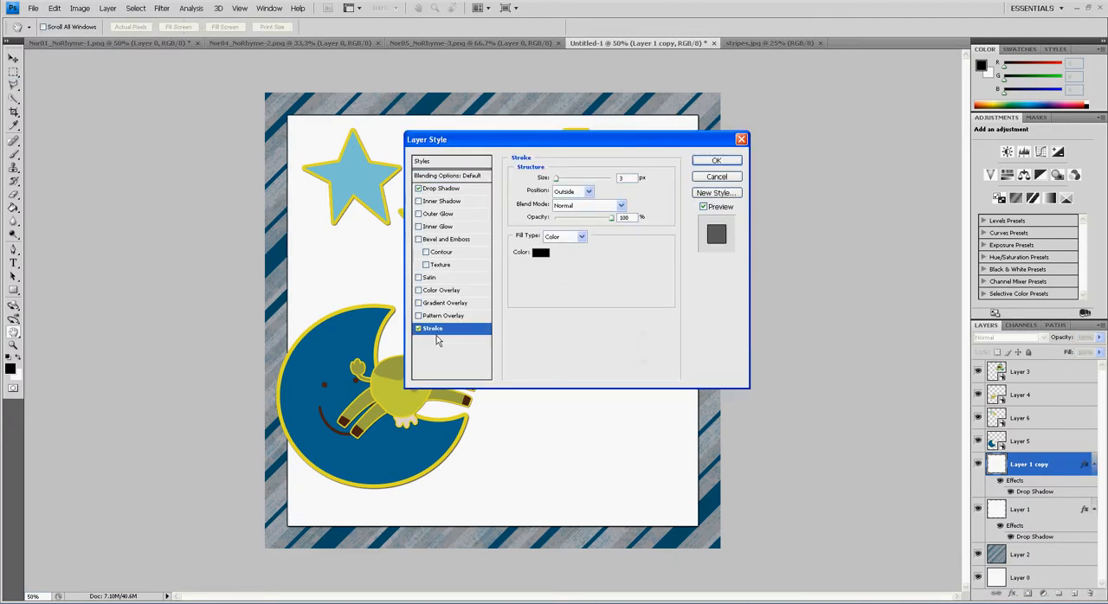
{"action": "left_click", "coordinate": [541, 253]}
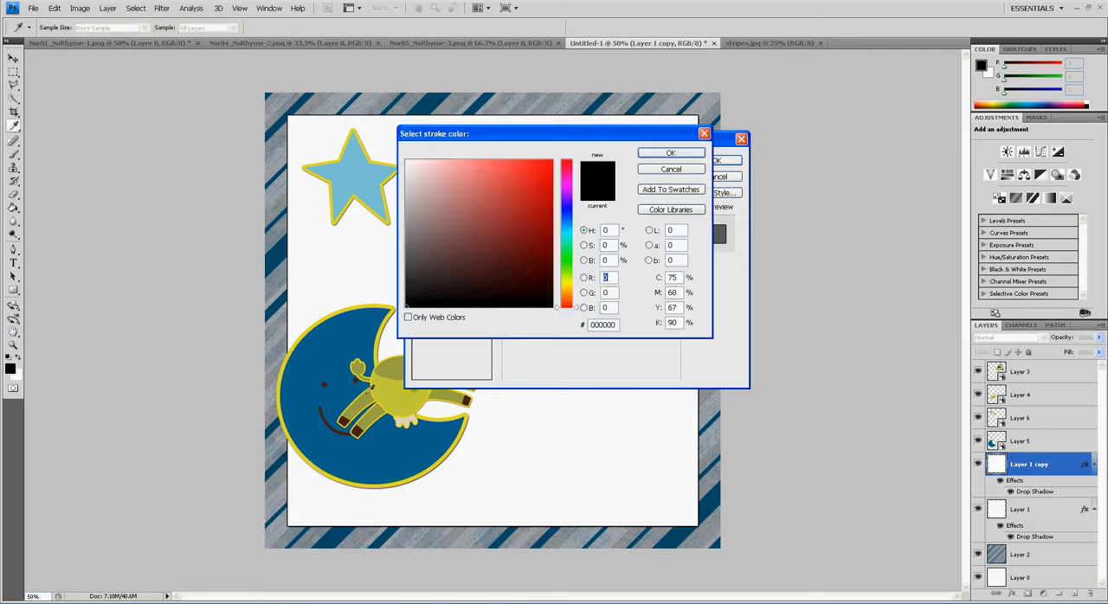
{"action": "left_click", "coordinate": [338, 359]}
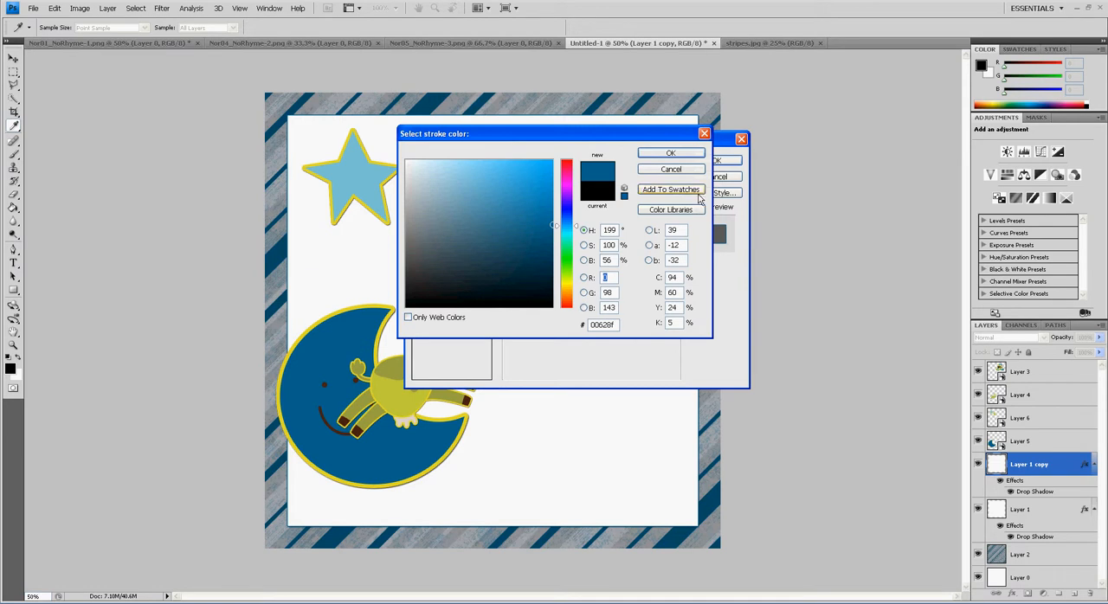
{"action": "left_click", "coordinate": [671, 154]}
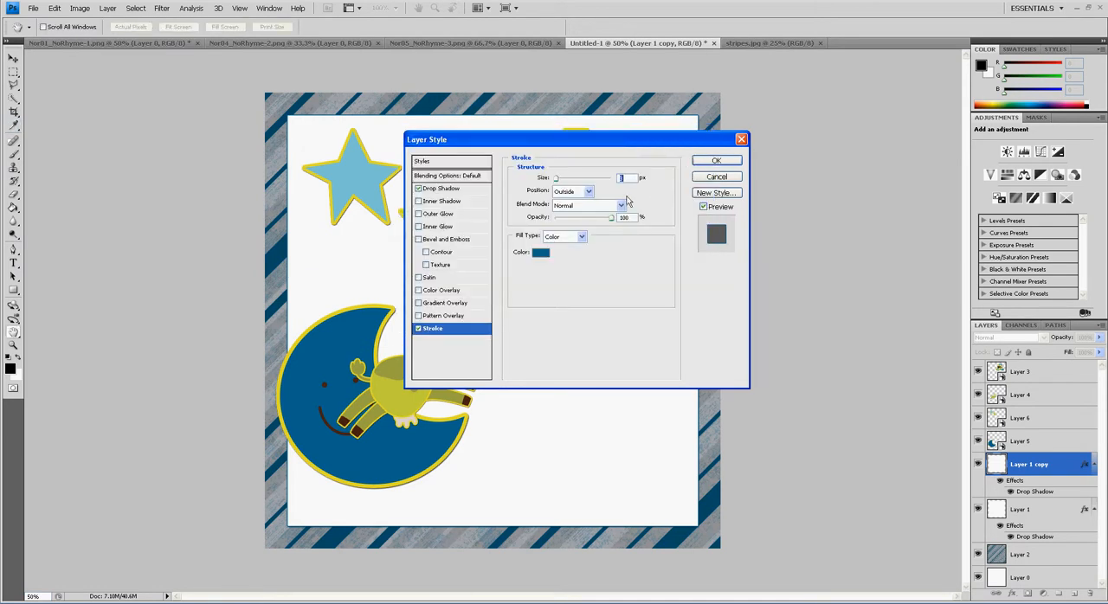
{"action": "left_click_drag", "start_coordinate": [566, 185], "coordinate": [573, 184]}
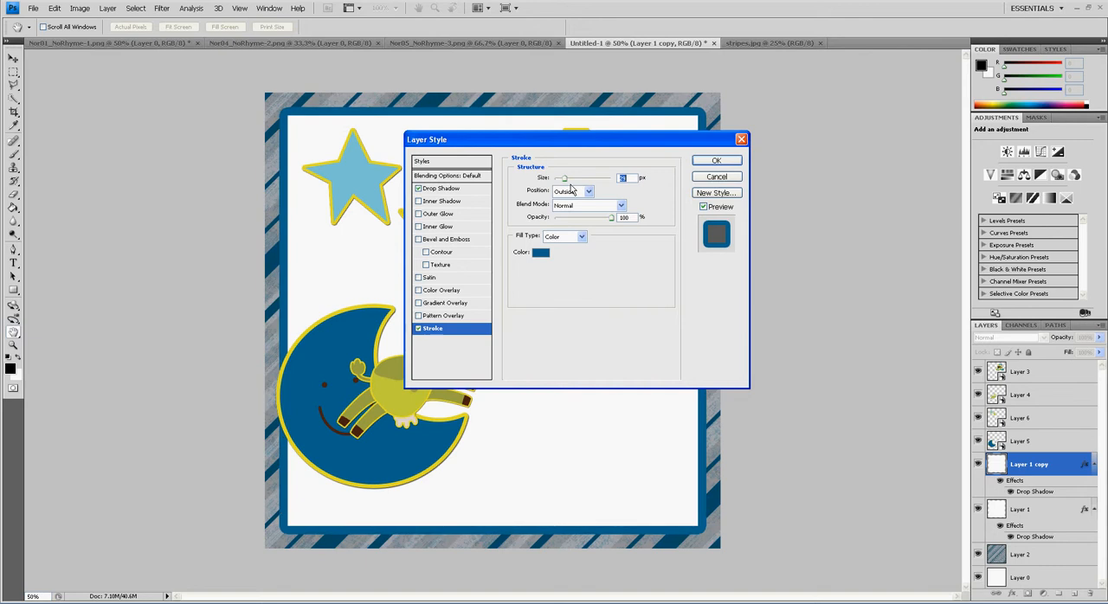
{"action": "left_click_drag", "start_coordinate": [570, 185], "coordinate": [572, 189]}
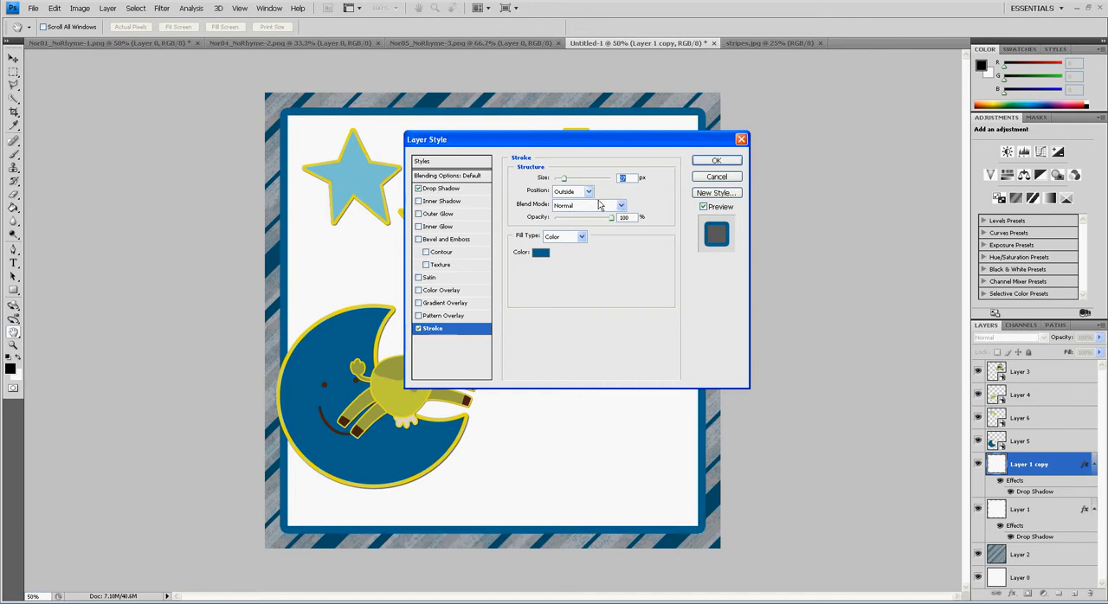
{"action": "type", "text": "20"}
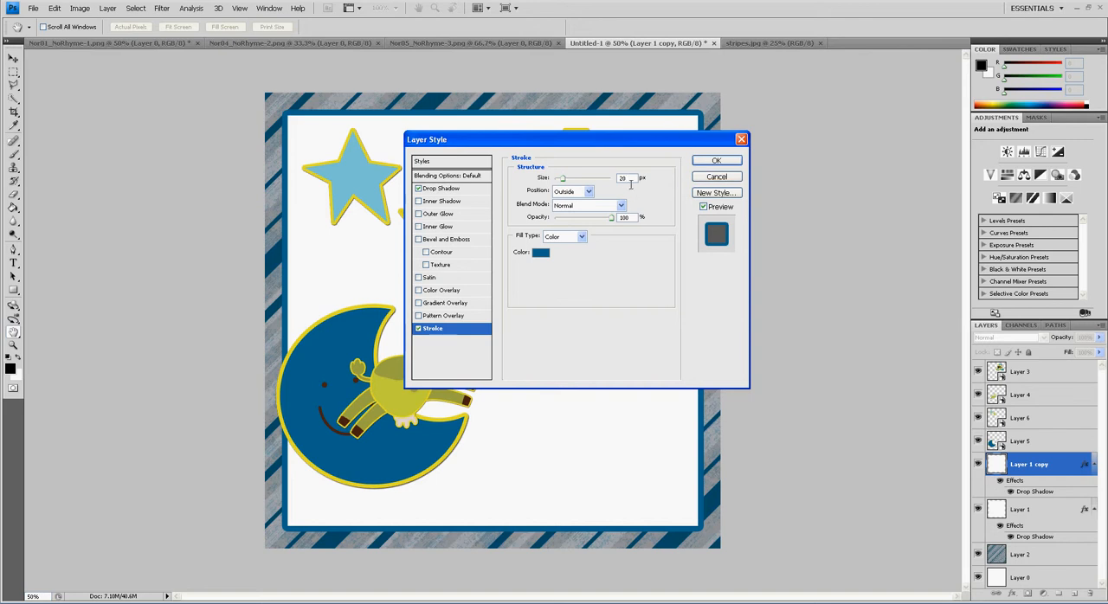
{"action": "left_click", "coordinate": [714, 163]}
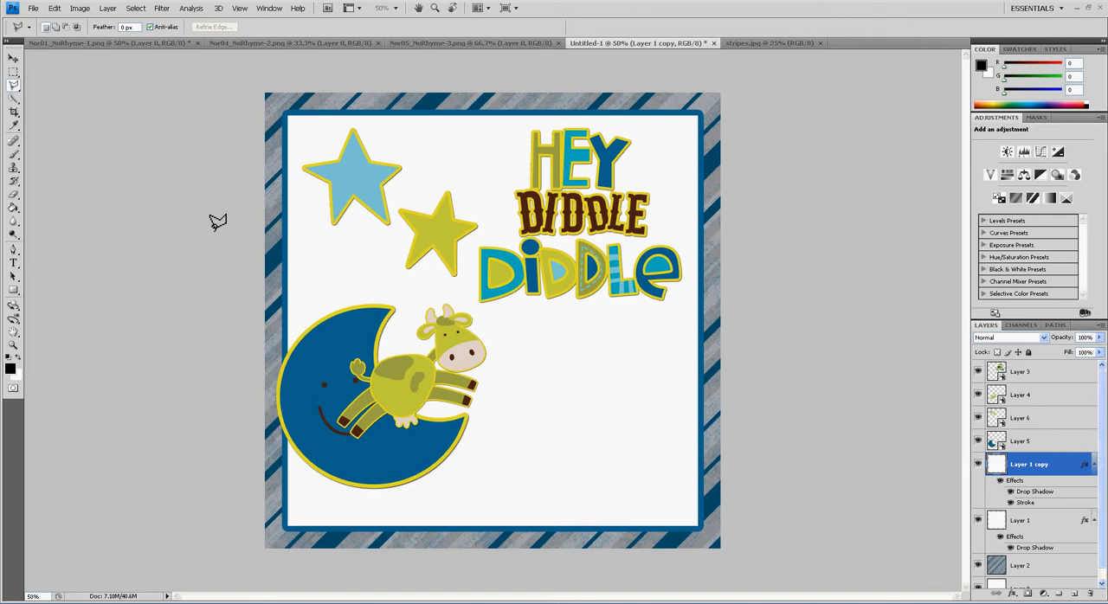
Set up the Type tool with the LD Petticoat Twist font at 14 pt in the moon's blue (00628f)
{"action": "left_click", "coordinate": [13, 263]}
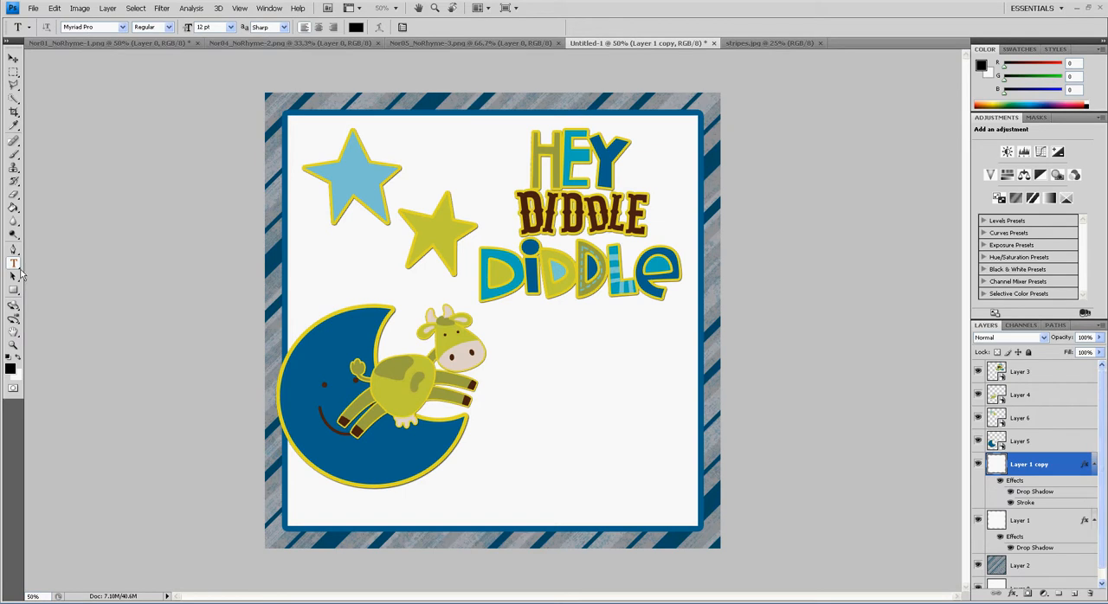
{"action": "left_click", "coordinate": [123, 27]}
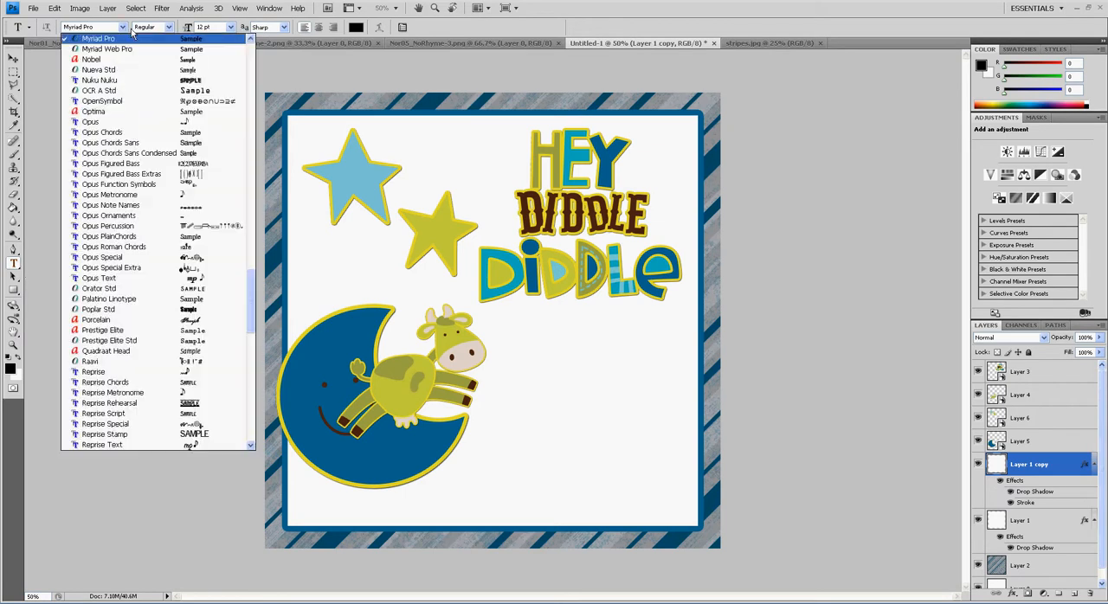
{"action": "left_click_drag", "start_coordinate": [251, 296], "coordinate": [251, 227]}
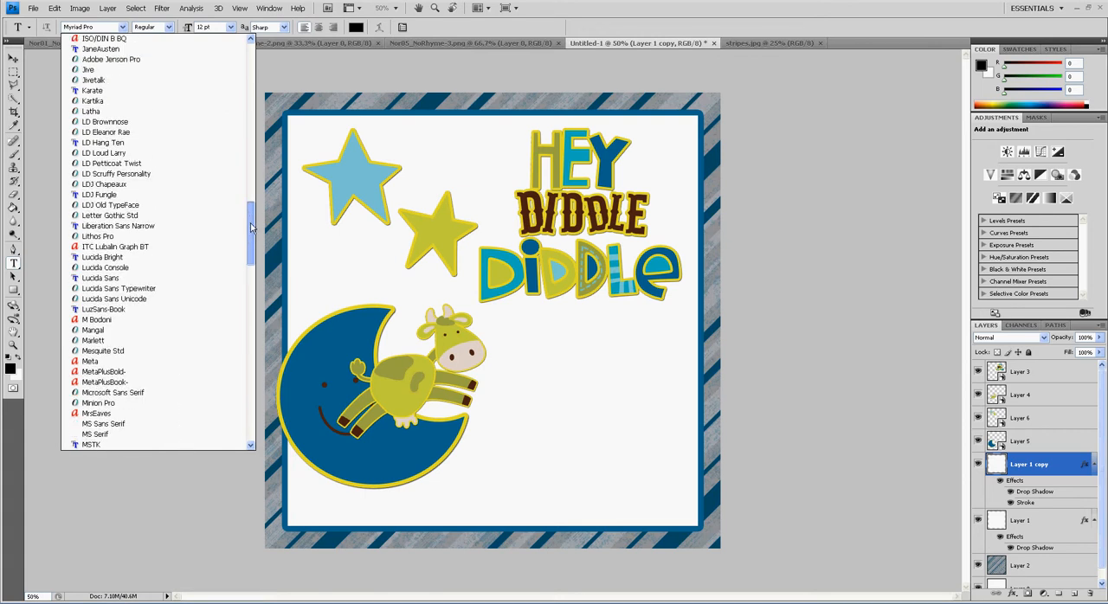
{"action": "left_click", "coordinate": [141, 162]}
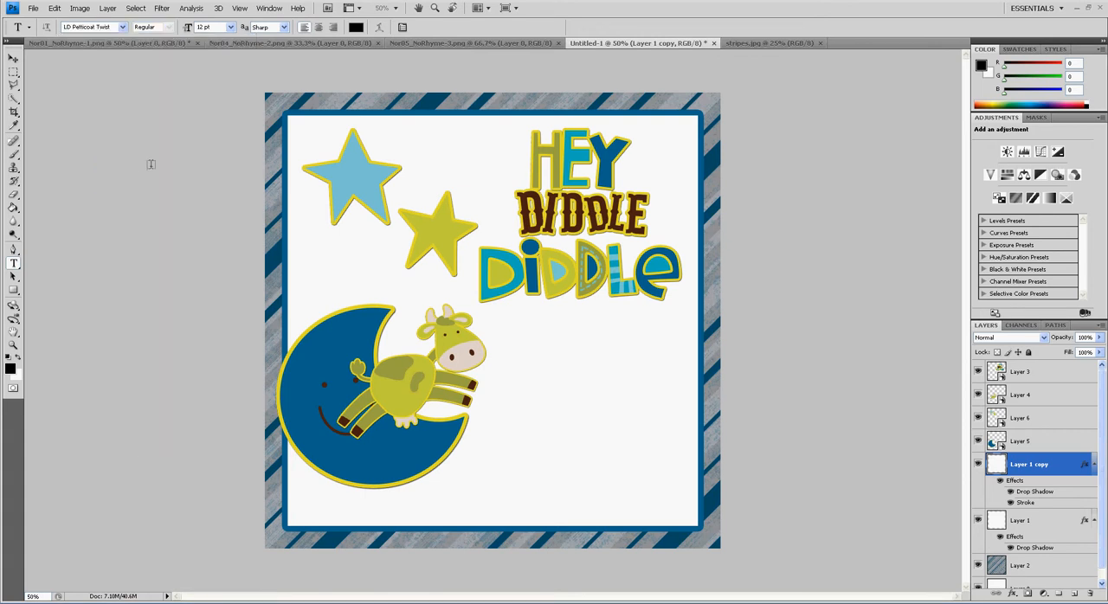
{"action": "left_click", "coordinate": [231, 27]}
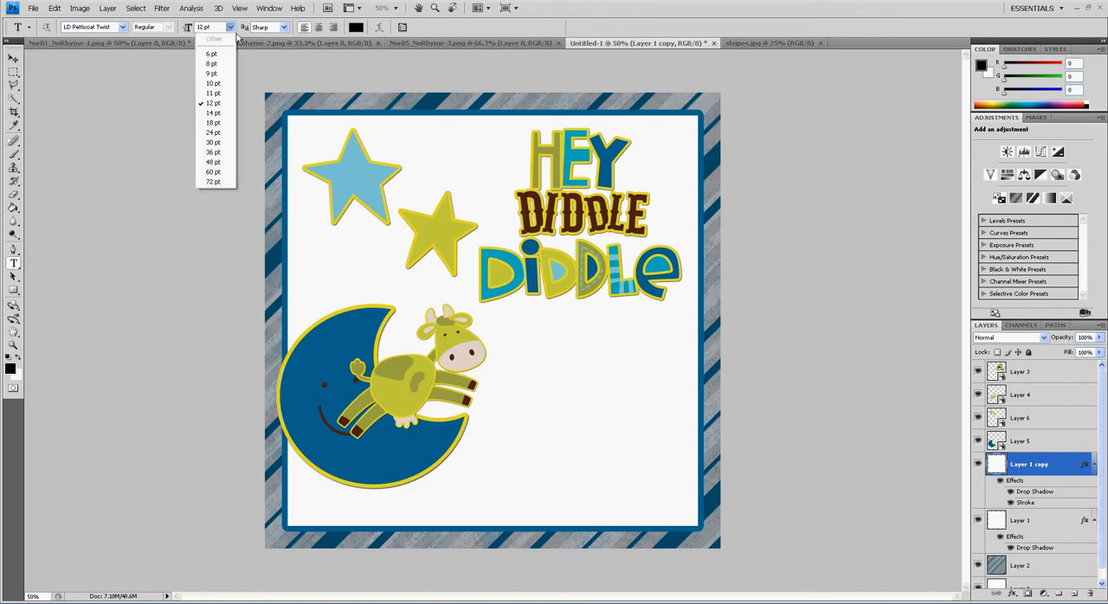
{"action": "left_click", "coordinate": [219, 114]}
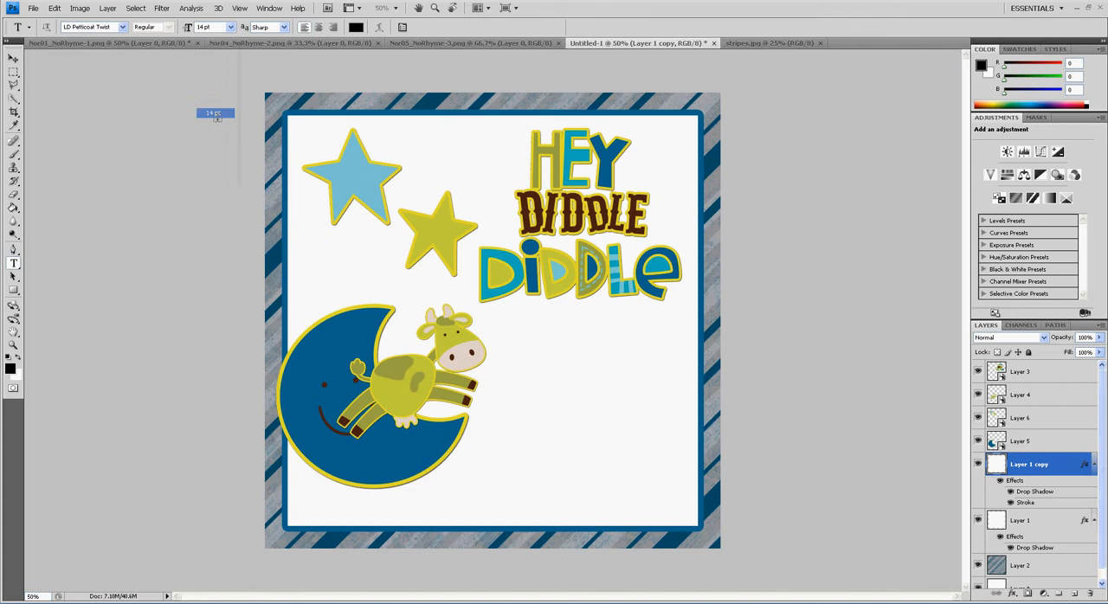
{"action": "left_click", "coordinate": [359, 28]}
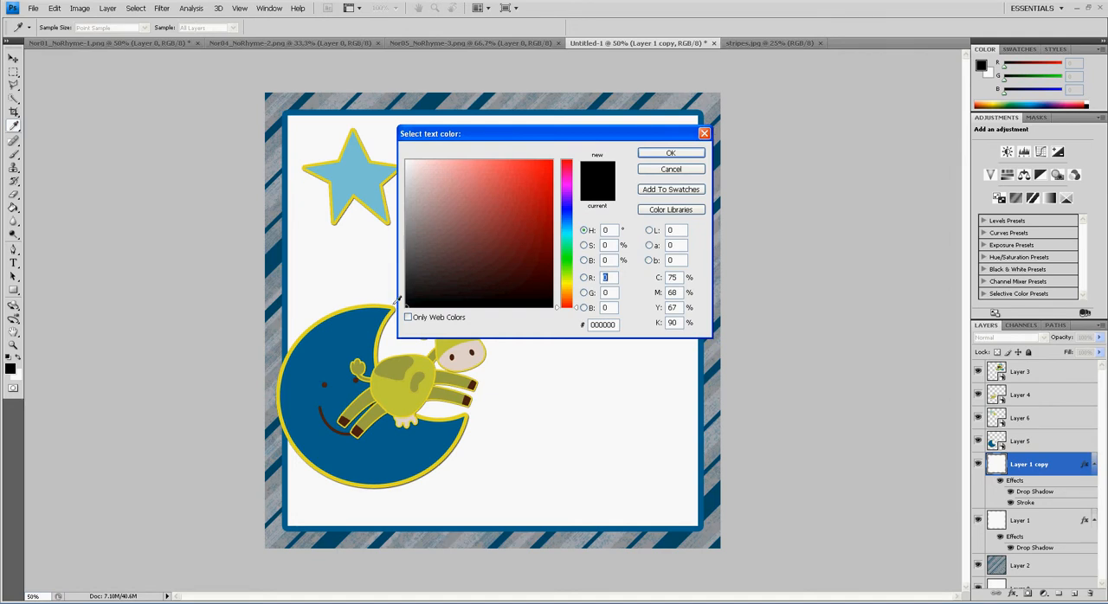
{"action": "left_click", "coordinate": [339, 357]}
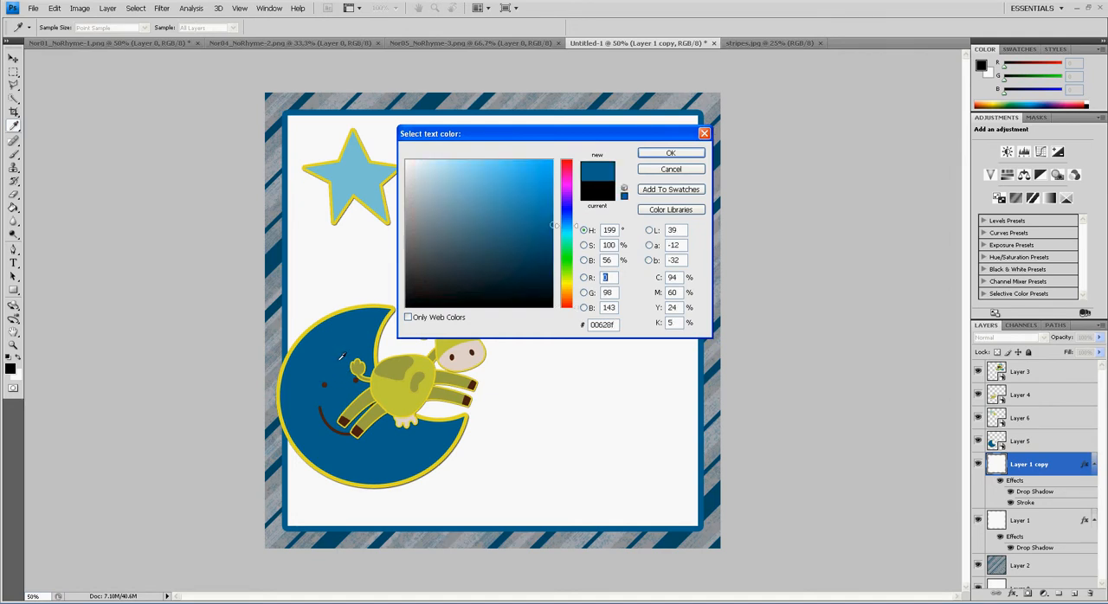
{"action": "left_click", "coordinate": [672, 154]}
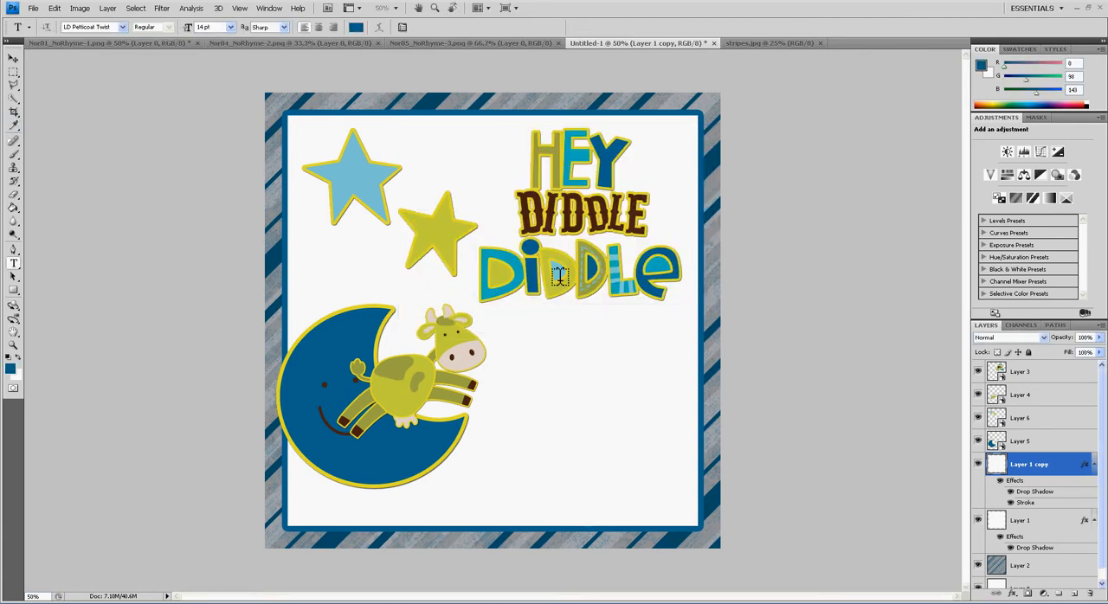
Start a text verse below the DIDDLE lettering with the lines "You've just lost your middle..." and "and every new mom needs a treat."
{"action": "left_click", "coordinate": [510, 342]}
{"action": "type", "text": "you've just lost y"}
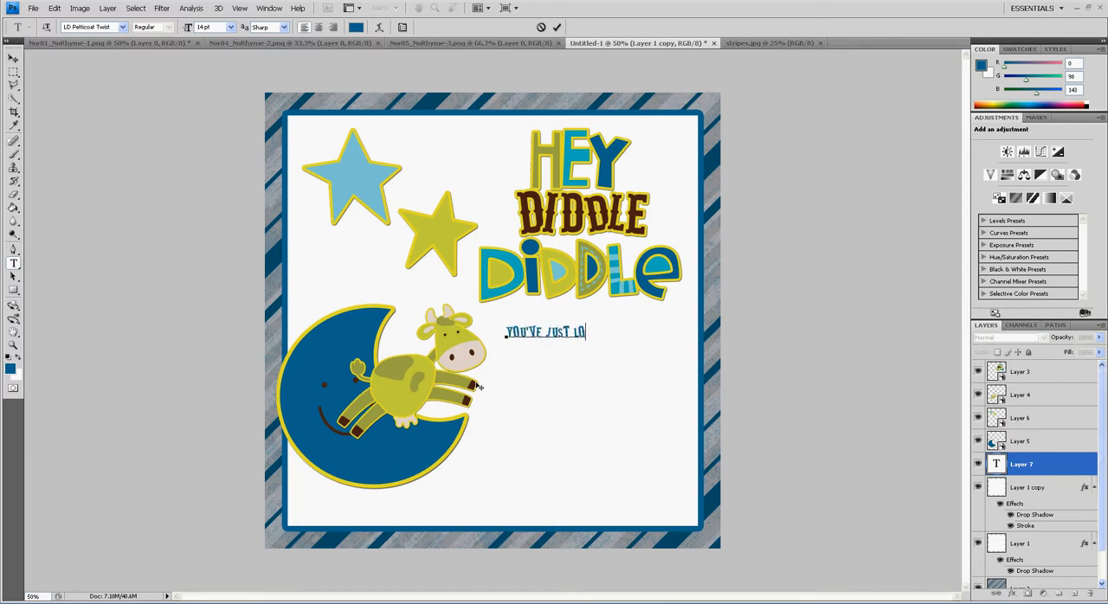
{"action": "type", "text": "our middle"}
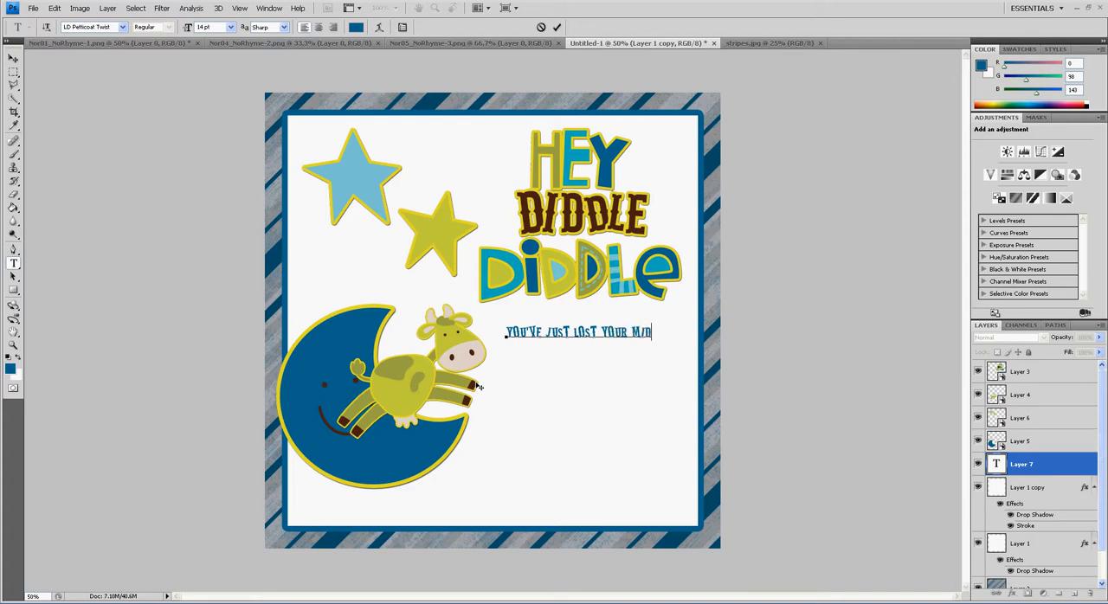
{"action": "type", "text": "and every new mom needs a"}
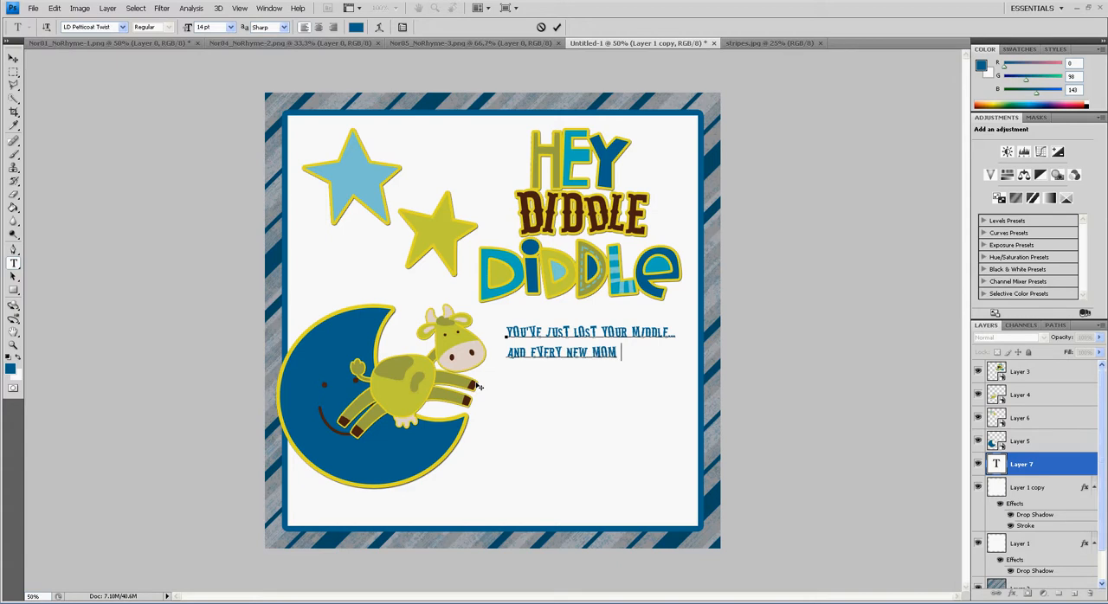
{"action": "type", "text": " treatindulge y"}
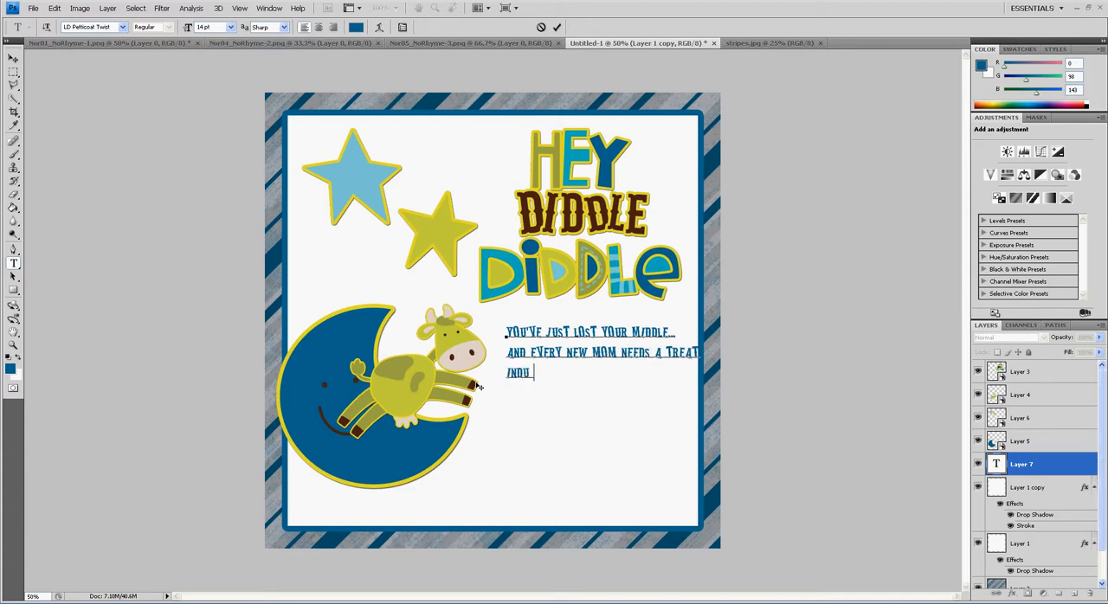
{"action": "type", "text": "ourself, put"}
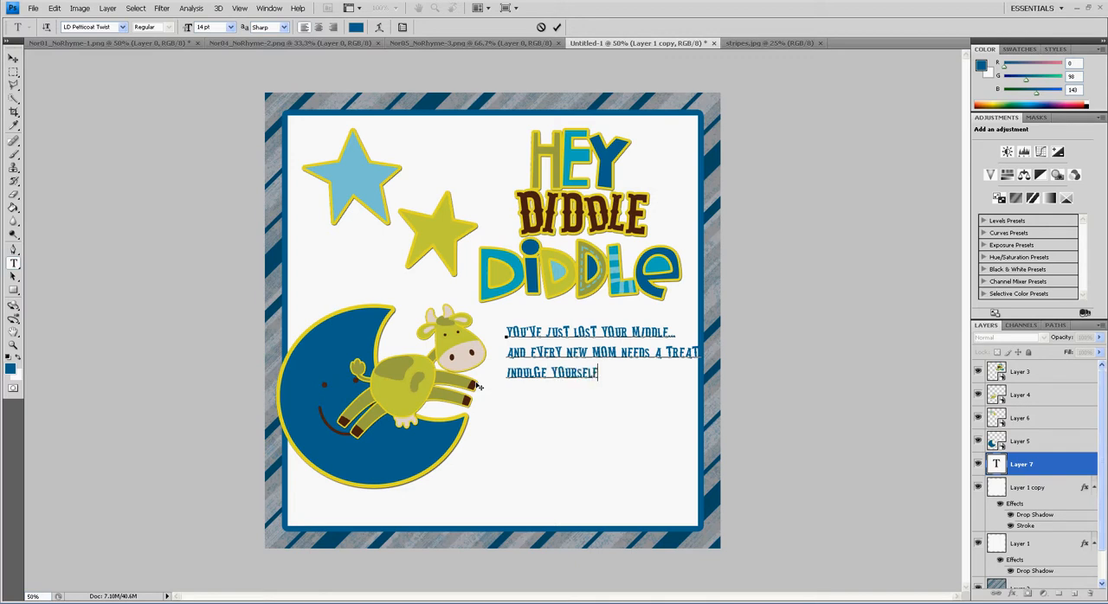
{"action": "type", "text": " up you r feet"}
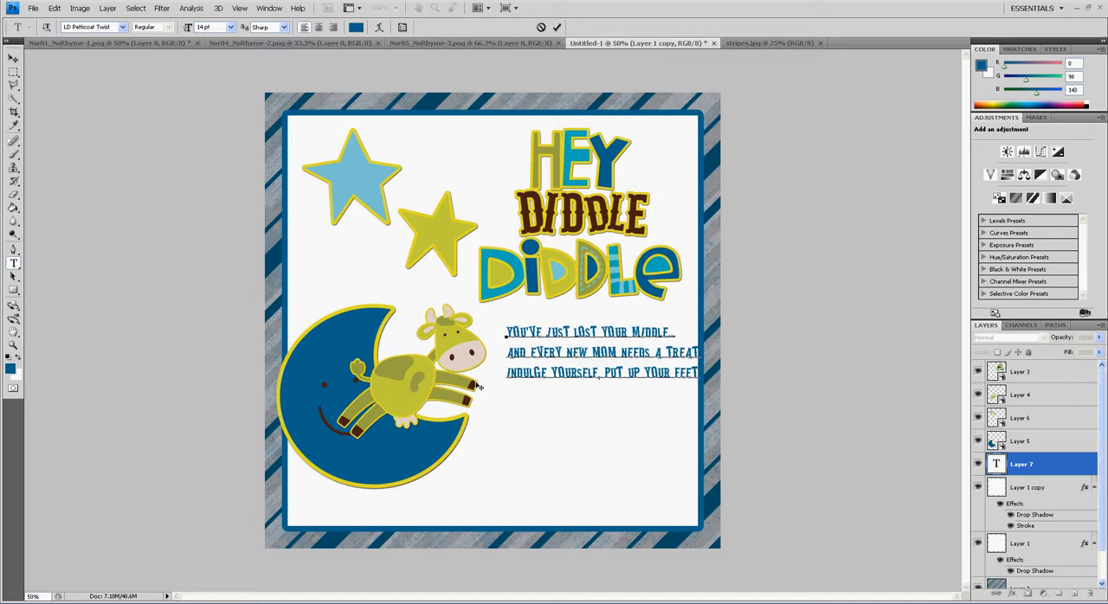
{"action": "type", "text": "relax and take a sit"}
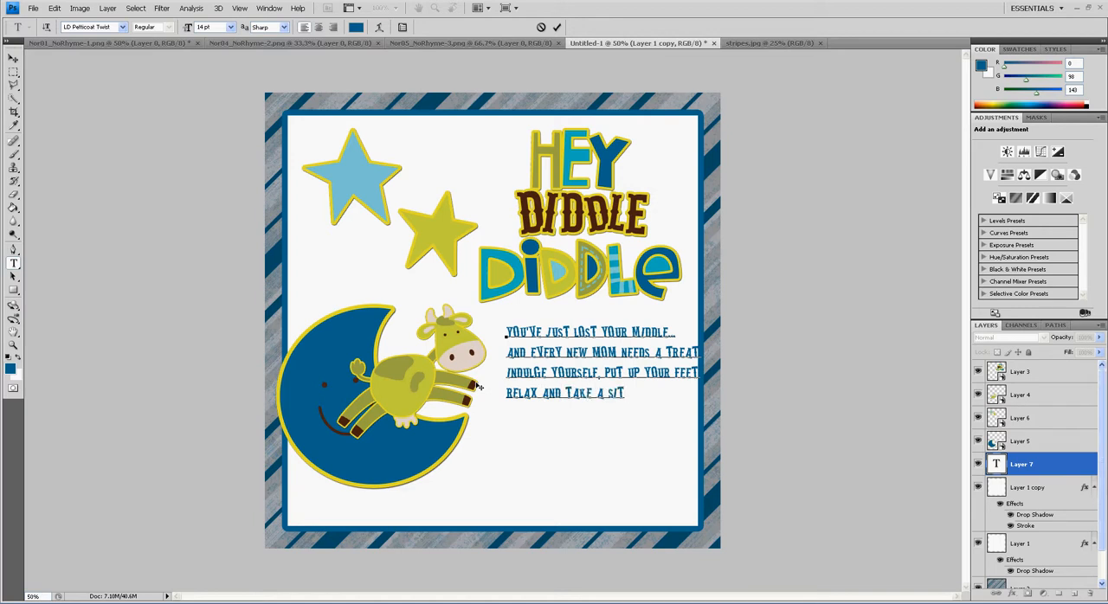
{"action": "type", "text": "enjoy a ouiet moment now with t"}
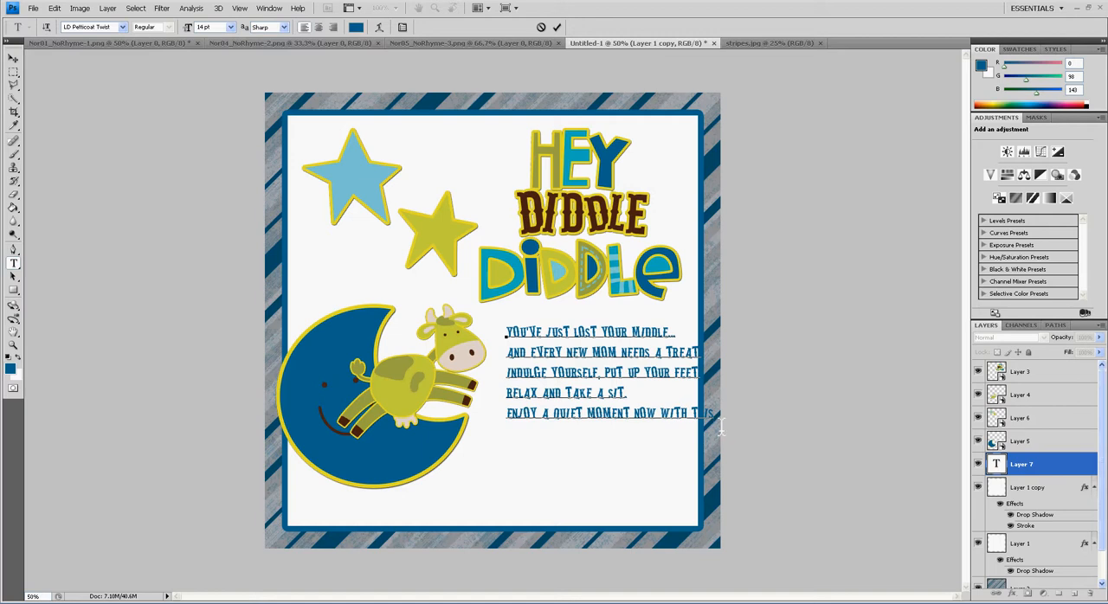
Center-align all lines of the verse and move the text block directly under the Hey Diddle Diddle lettering
{"action": "left_click_drag", "start_coordinate": [724, 426], "coordinate": [499, 343]}
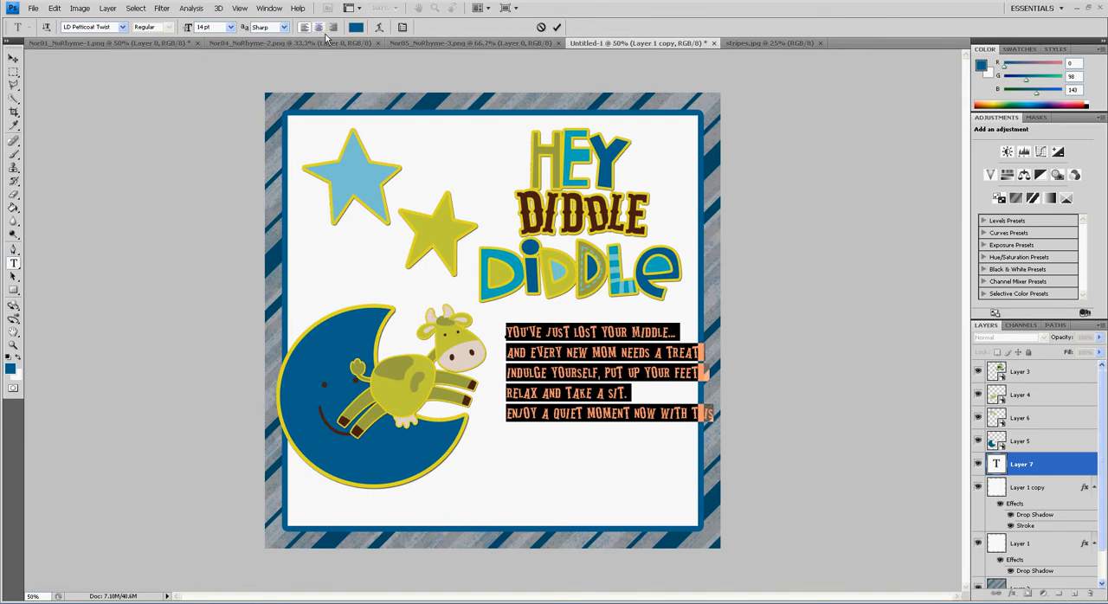
{"action": "left_click", "coordinate": [319, 26]}
{"action": "left_click", "coordinate": [14, 58]}
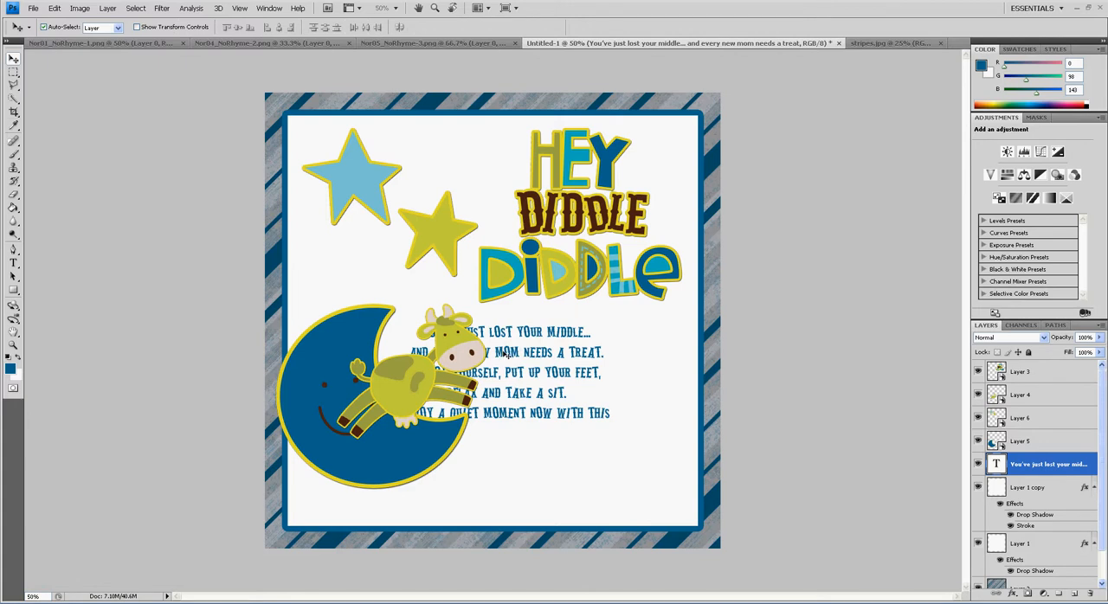
{"action": "left_click_drag", "start_coordinate": [499, 368], "coordinate": [572, 364]}
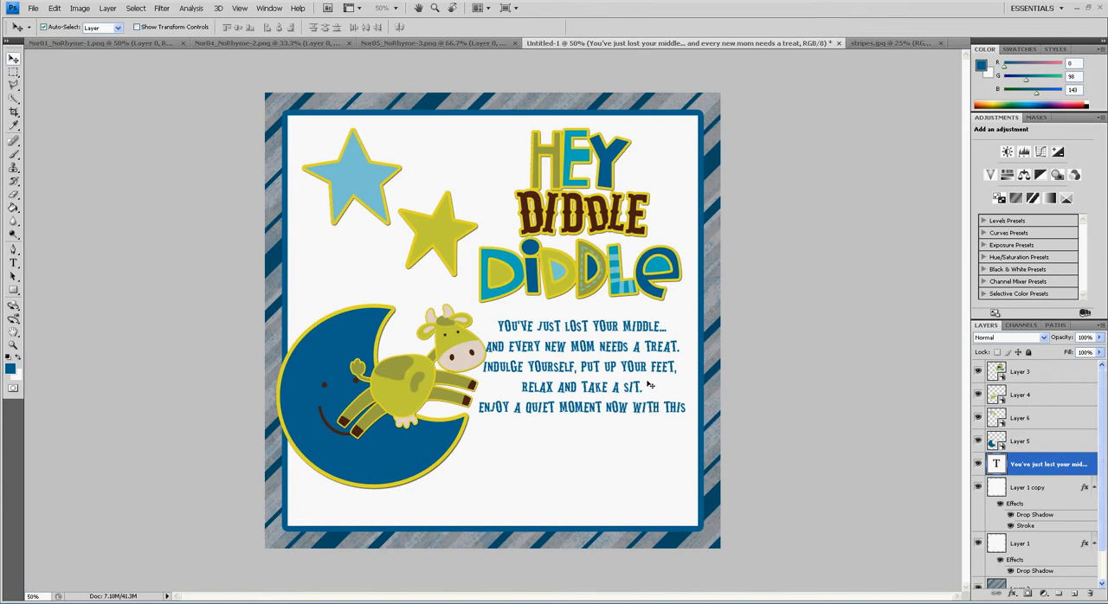
Transform the verse to about 88.5% width and stretch it slightly taller so it fits beside the cow
{"action": "key", "text": "ctrl+t"}
{"action": "mouse_move", "coordinate": [693, 370]}
{"action": "left_mouse_down"}
{"action": "mouse_move", "coordinate": [629, 369]}
{"action": "mouse_move", "coordinate": [678, 371]}
{"action": "left_mouse_up"}
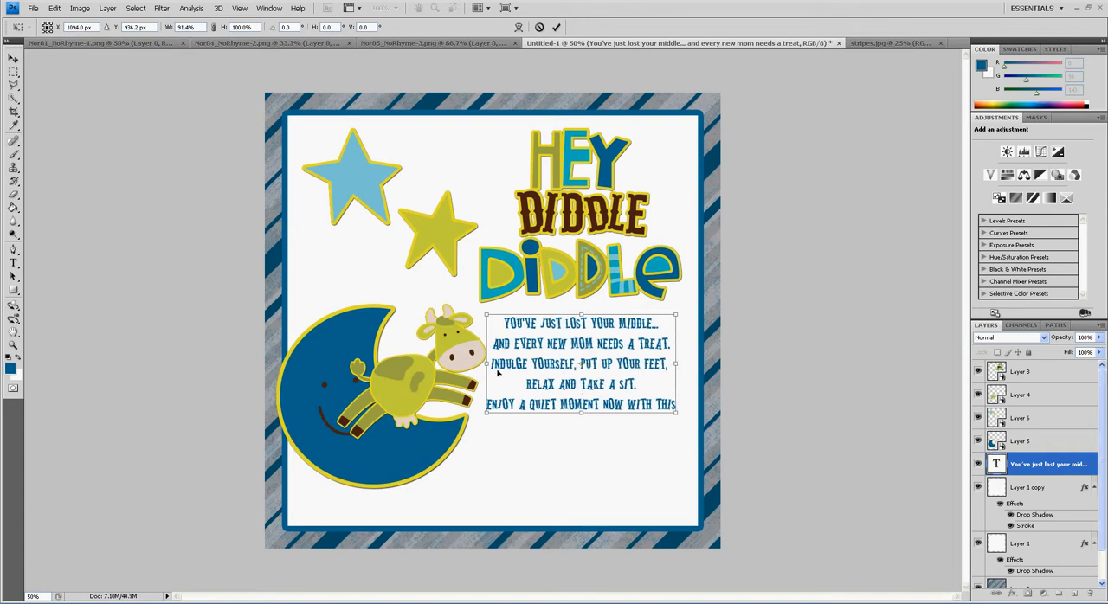
{"action": "left_click_drag", "start_coordinate": [487, 365], "coordinate": [493, 364]}
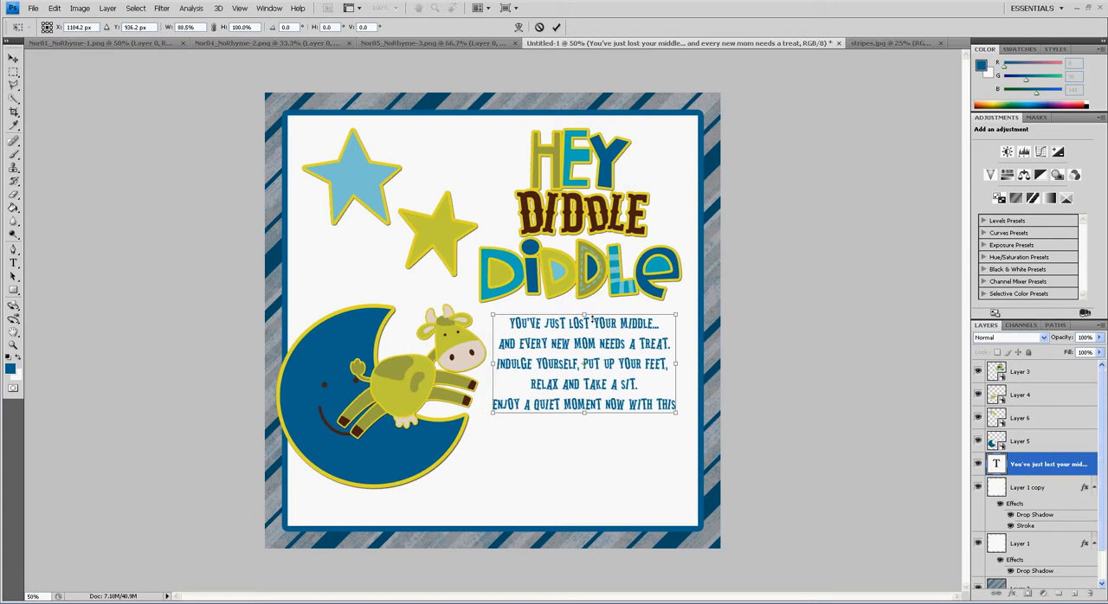
{"action": "left_click_drag", "start_coordinate": [586, 315], "coordinate": [589, 310]}
{"action": "key", "text": "Return"}
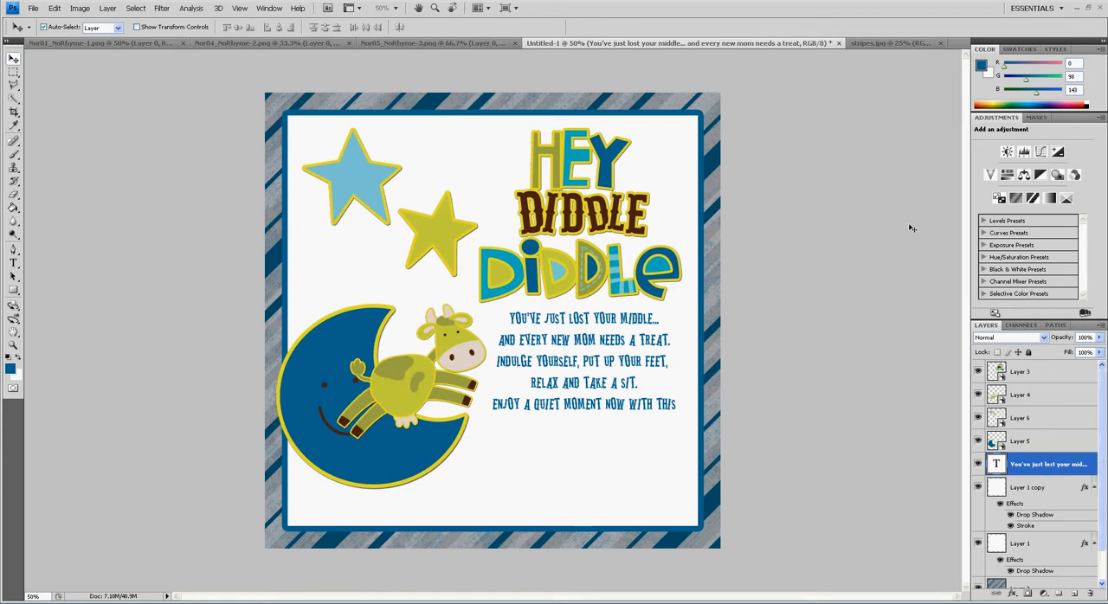
Set the leading of the verse text to 14 pt
{"action": "key", "text": "t"}
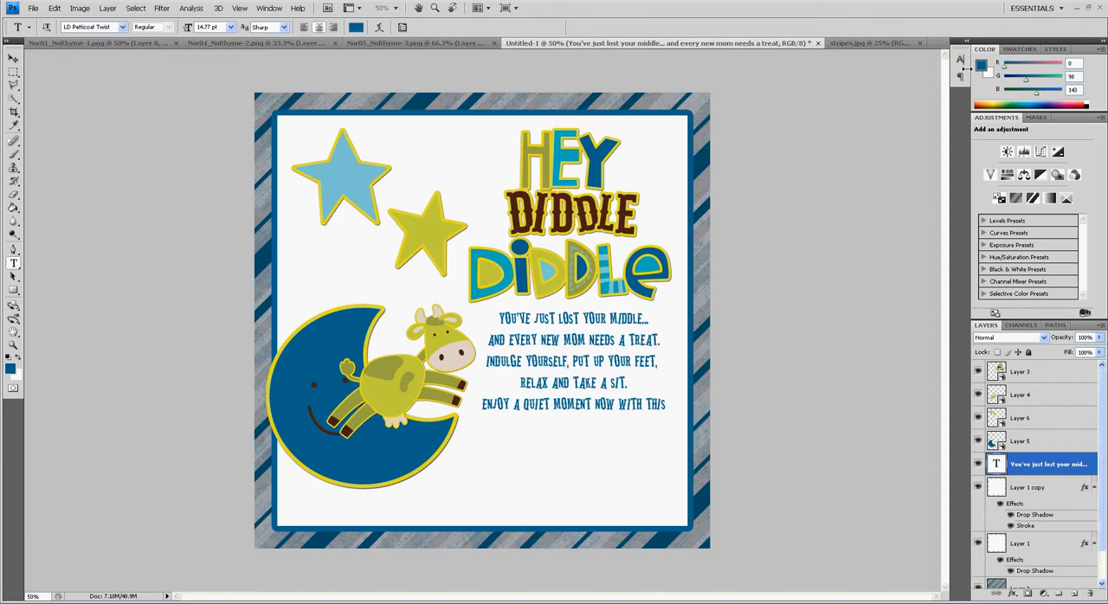
{"action": "left_click", "coordinate": [961, 60]}
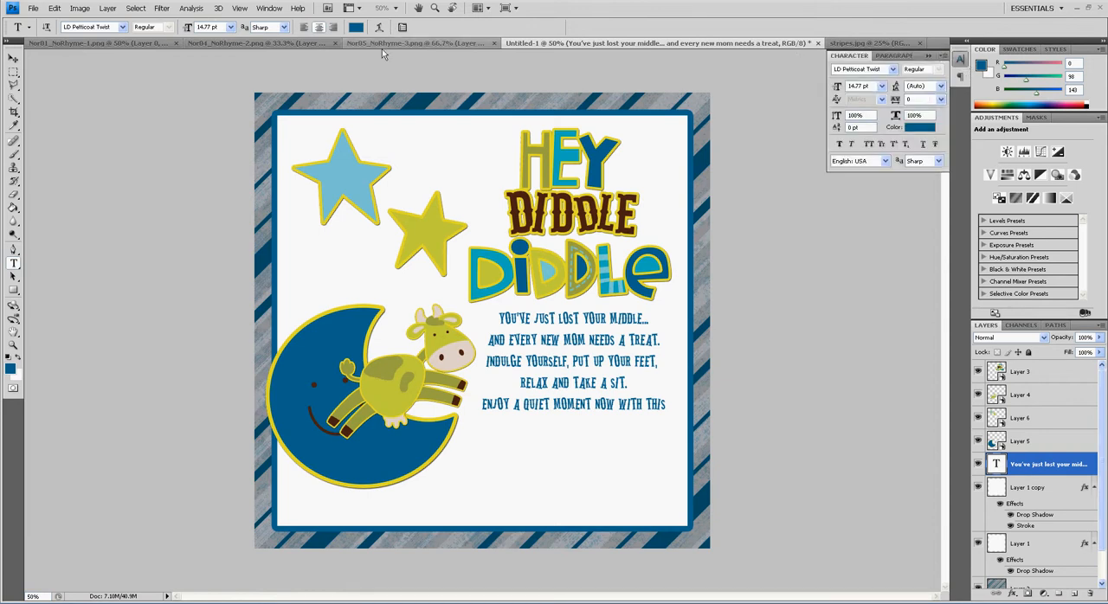
{"action": "left_click", "coordinate": [270, 9]}
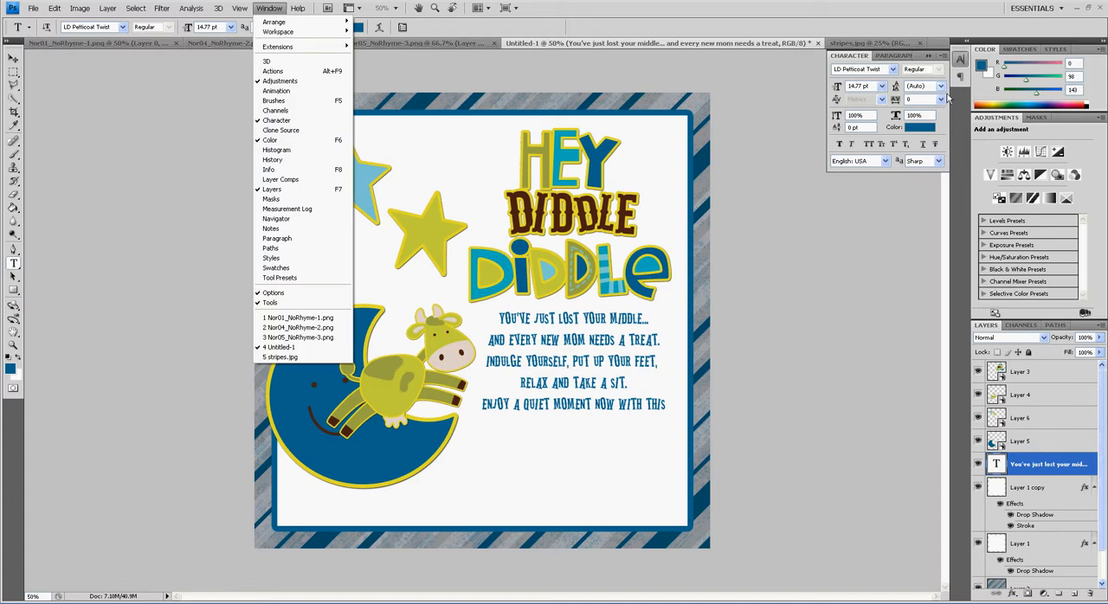
{"action": "left_click", "coordinate": [909, 97]}
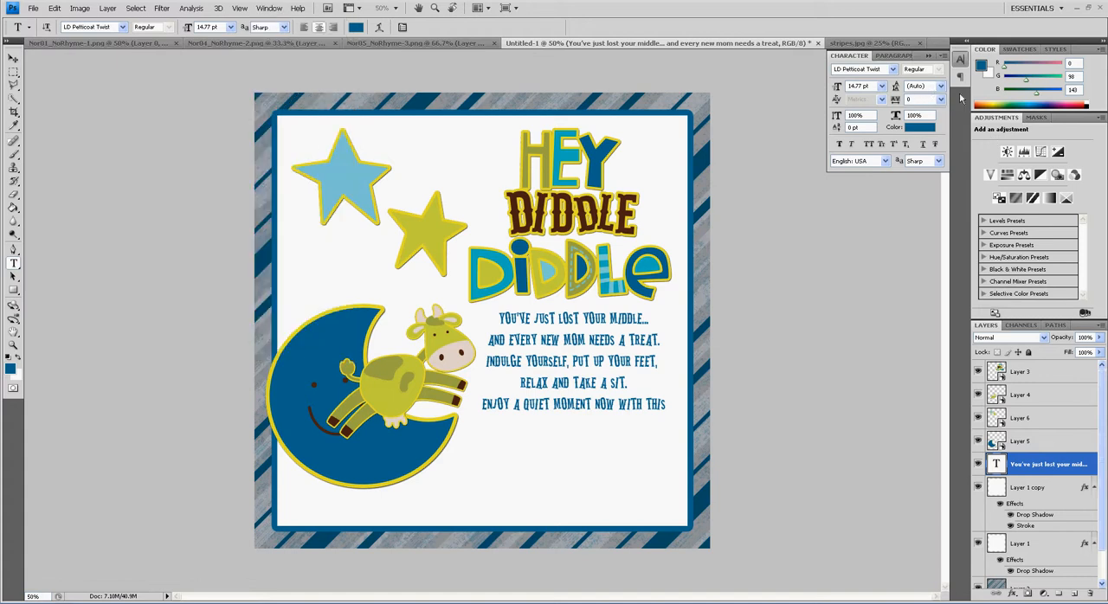
{"action": "left_click", "coordinate": [941, 85]}
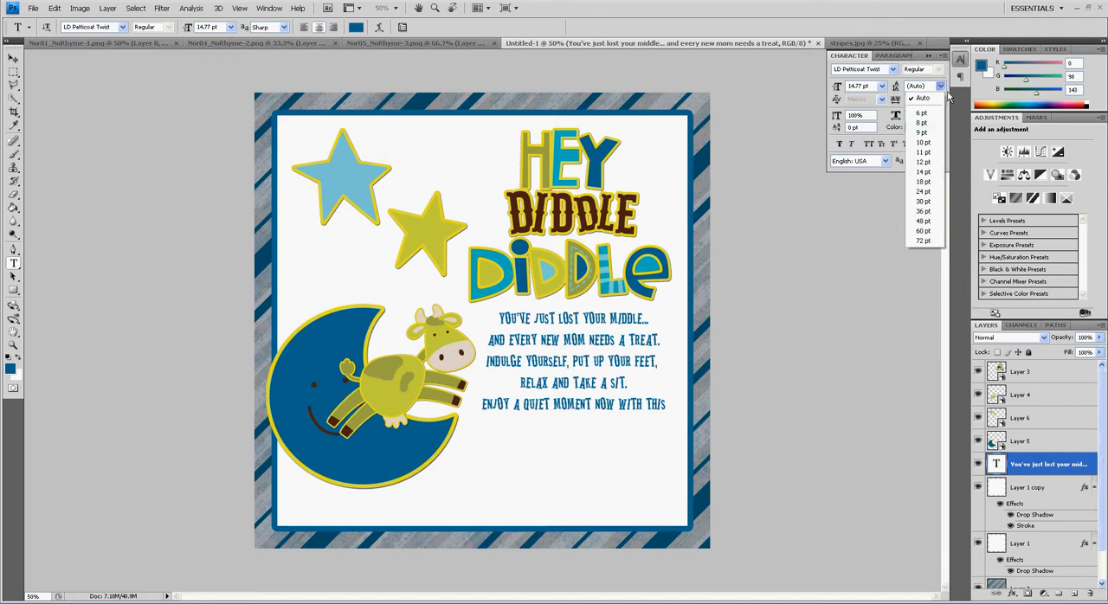
{"action": "left_click", "coordinate": [935, 172]}
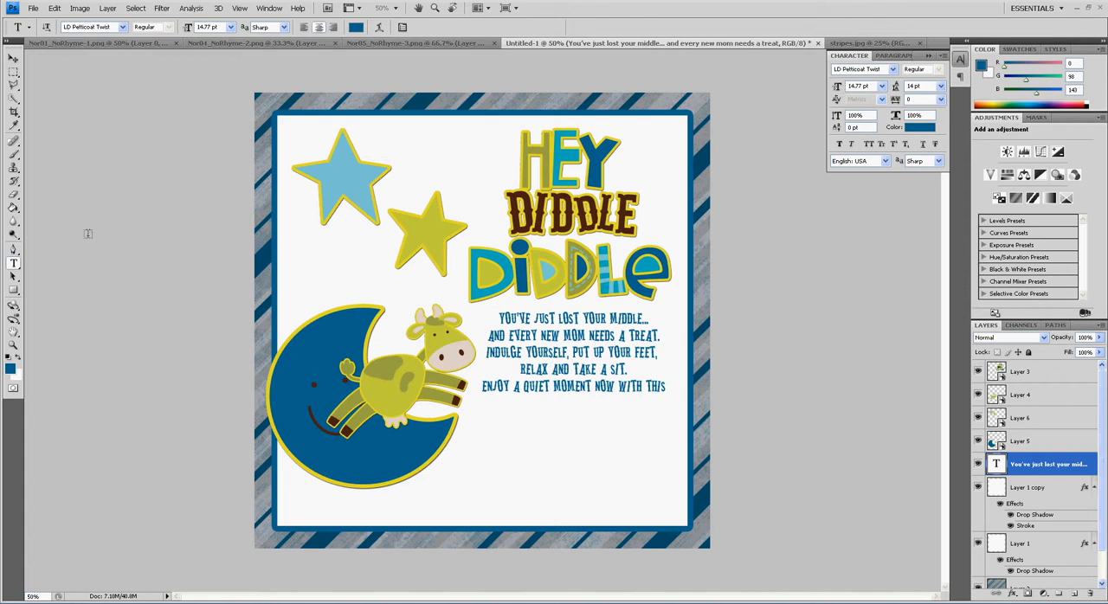
{"action": "left_click", "coordinate": [13, 58]}
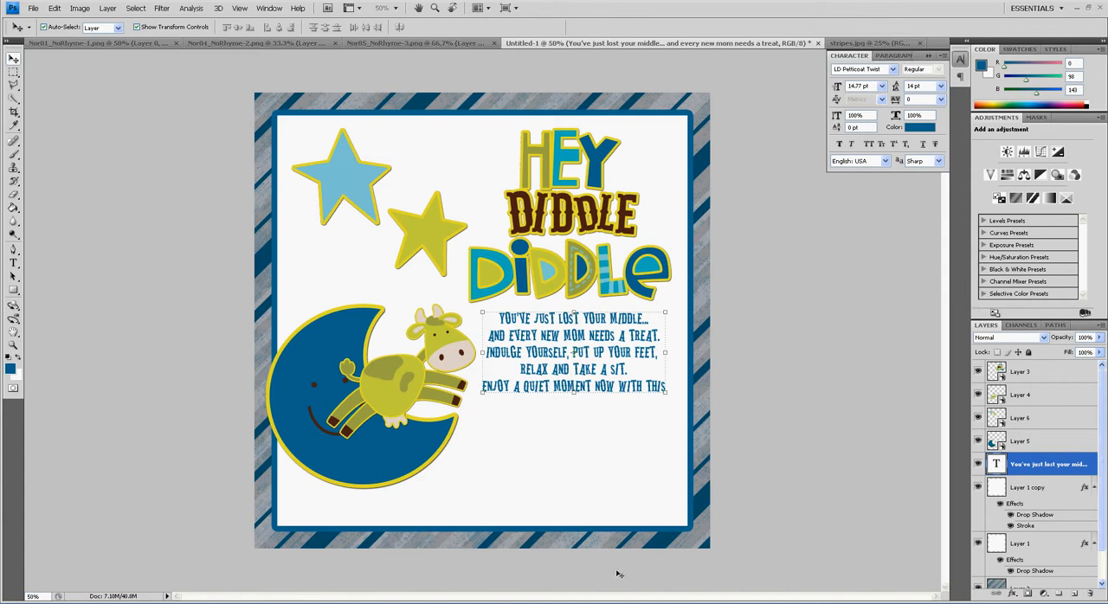
Copy the New Mommy Survival Kit lettering from new mommy.ai in Illustrator and paste it into the Photoshop design as a Smart Object
{"action": "left_click", "coordinate": [592, 603]}
{"action": "left_click_drag", "start_coordinate": [683, 313], "coordinate": [837, 411]}
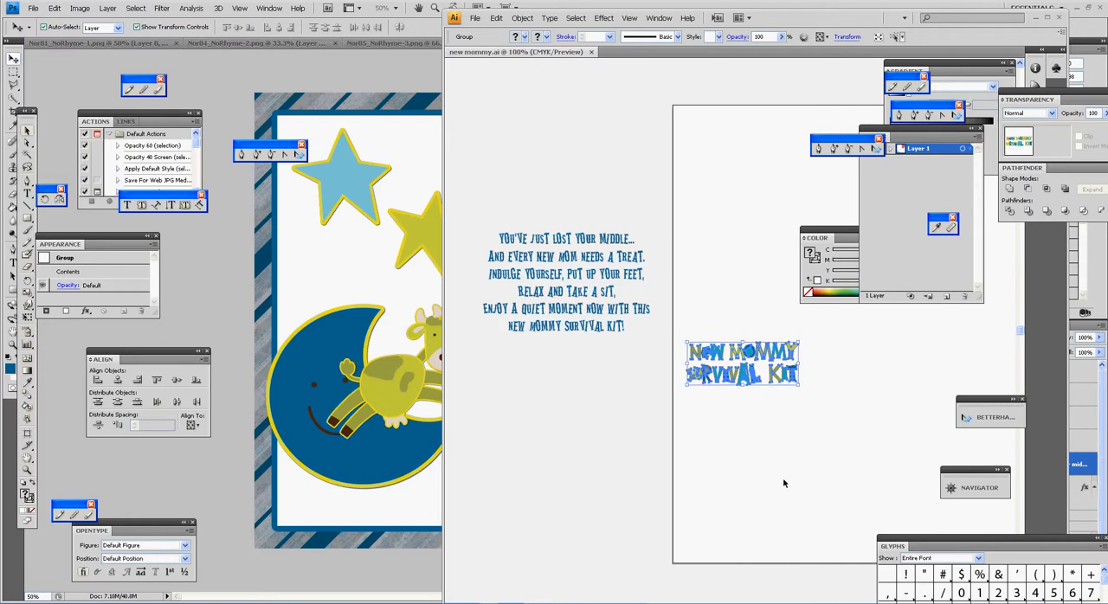
{"action": "left_click", "coordinate": [391, 603]}
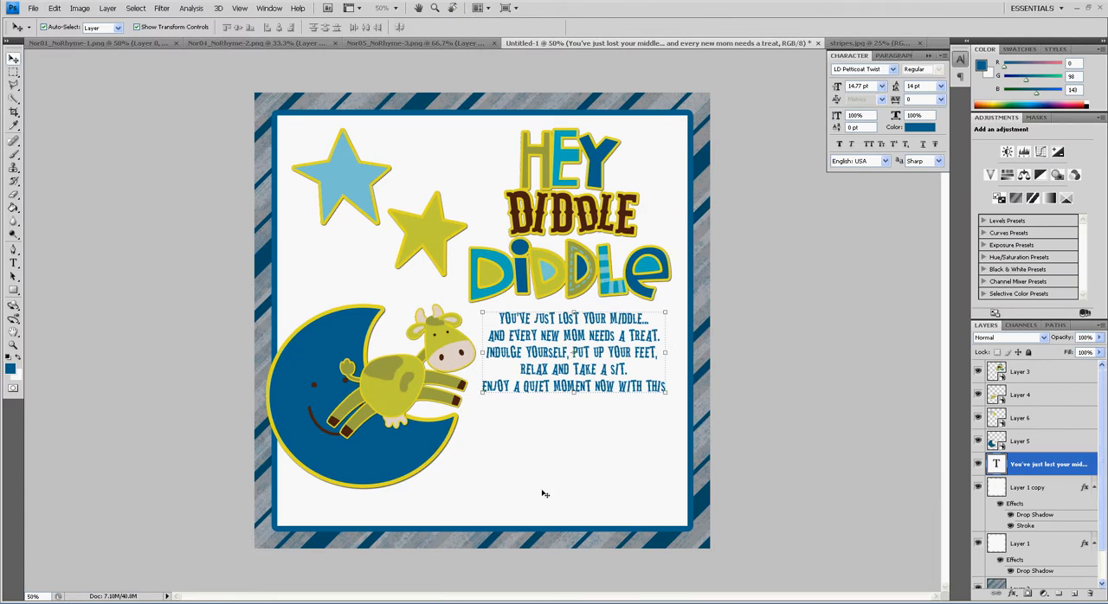
{"action": "key", "text": "ctrl+v"}
{"action": "left_click", "coordinate": [542, 208]}
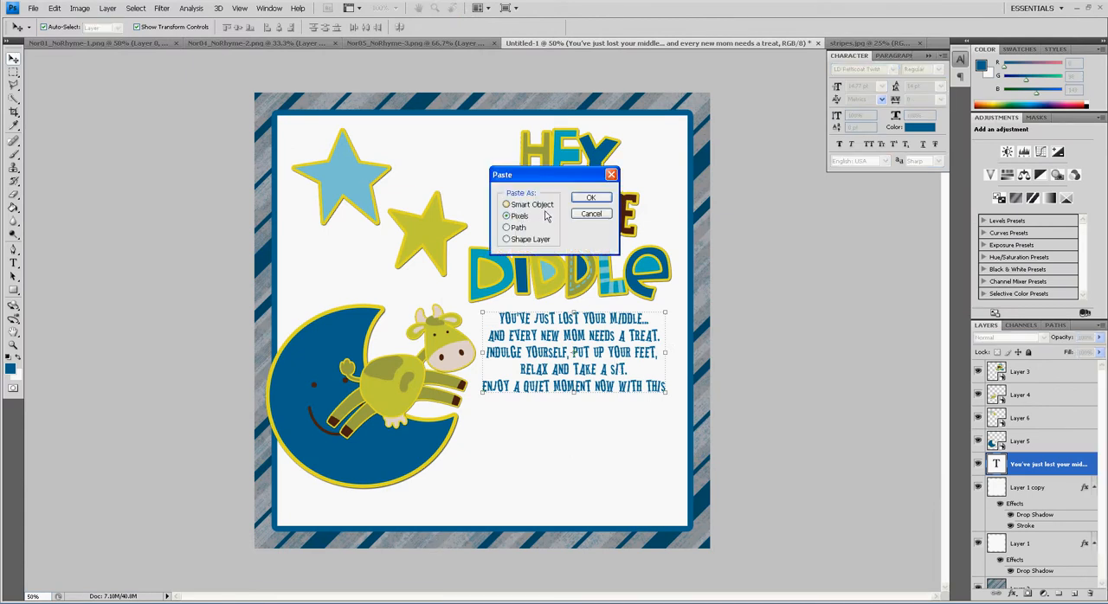
{"action": "left_click", "coordinate": [604, 202]}
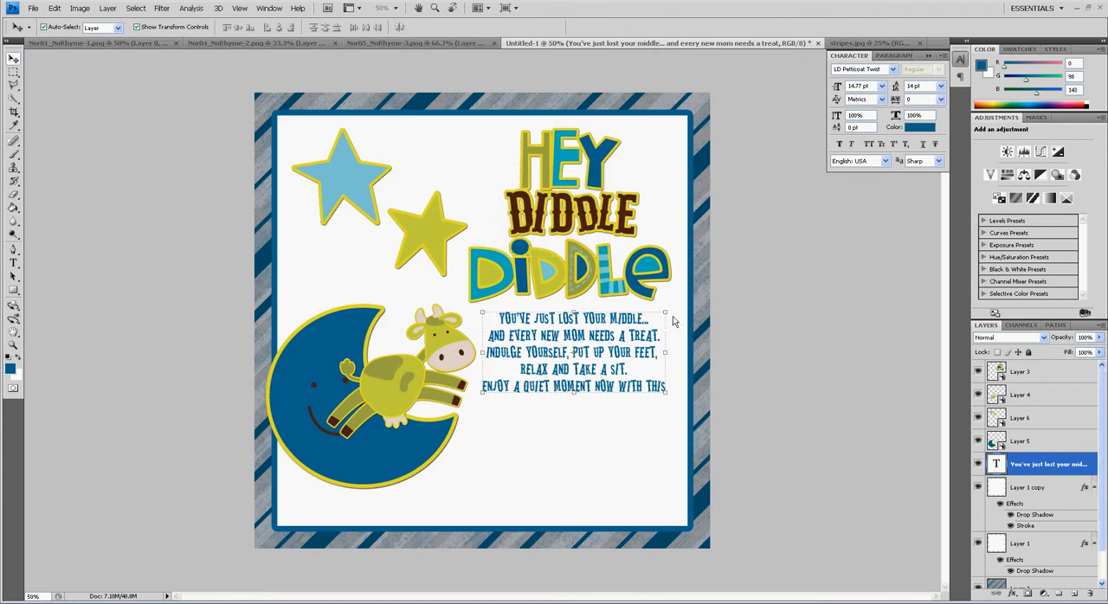
Place the New Mommy Survival Kit lettering below the verse and scale it down to about 92.6%
{"action": "left_click_drag", "start_coordinate": [497, 319], "coordinate": [576, 441]}
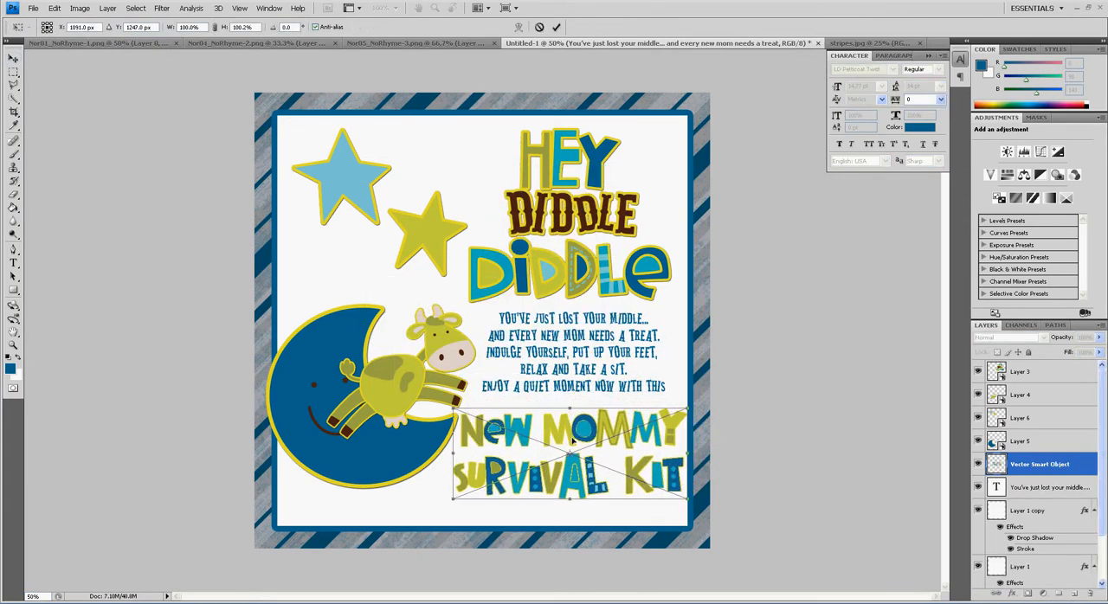
{"action": "left_click_drag", "start_coordinate": [691, 409], "coordinate": [665, 430]}
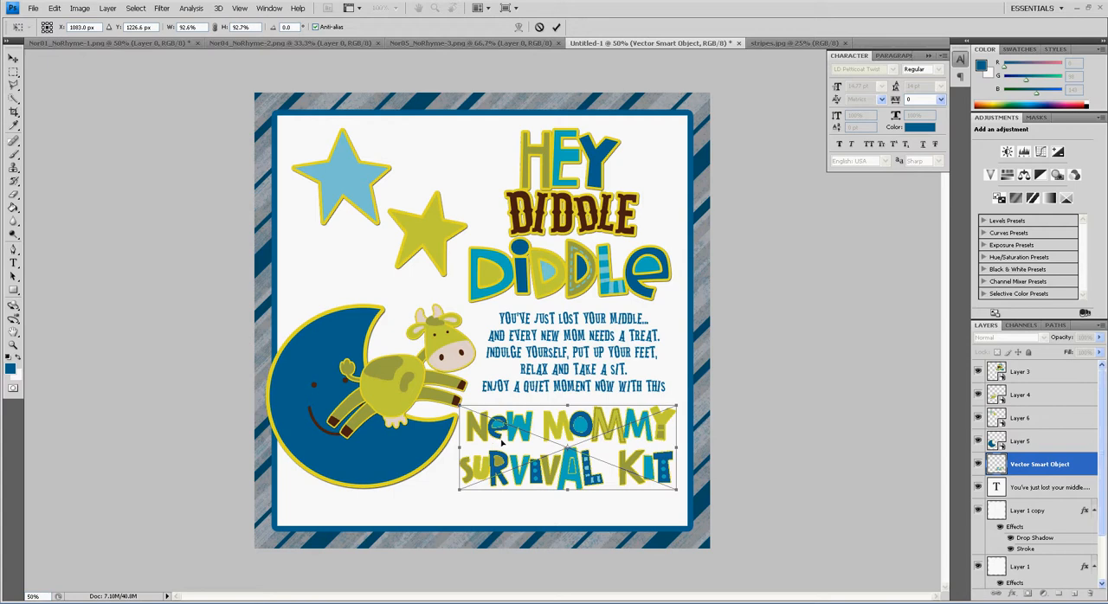
{"action": "key", "text": "Return"}
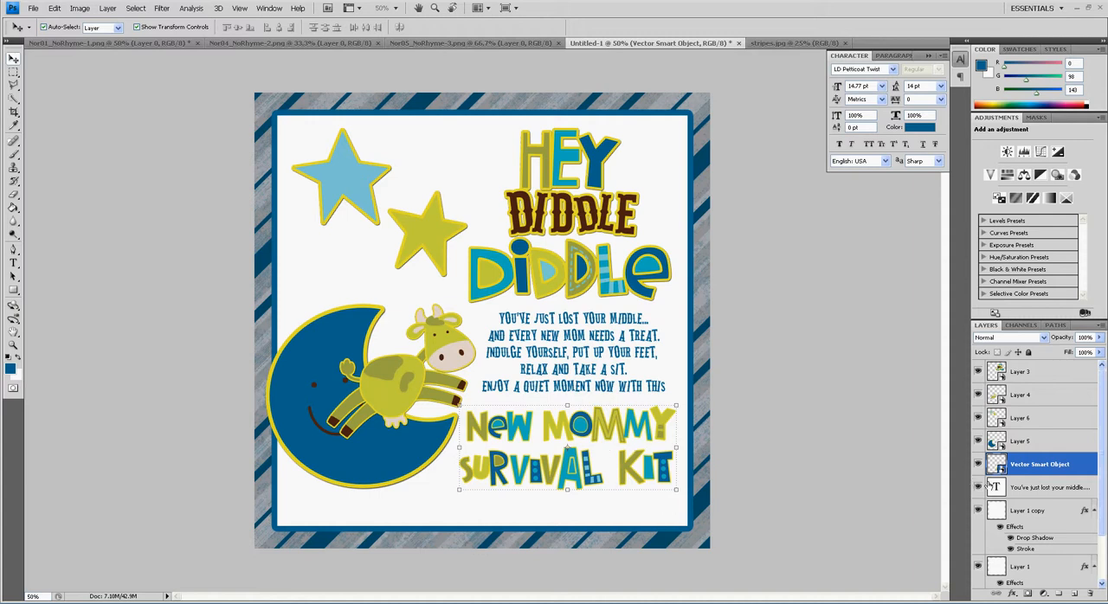
Rename the Vector Smart Object layer as "new mommy survivial kit"
{"action": "double_click", "coordinate": [1074, 468]}
{"action": "type", "text": "new mommy survivial"}
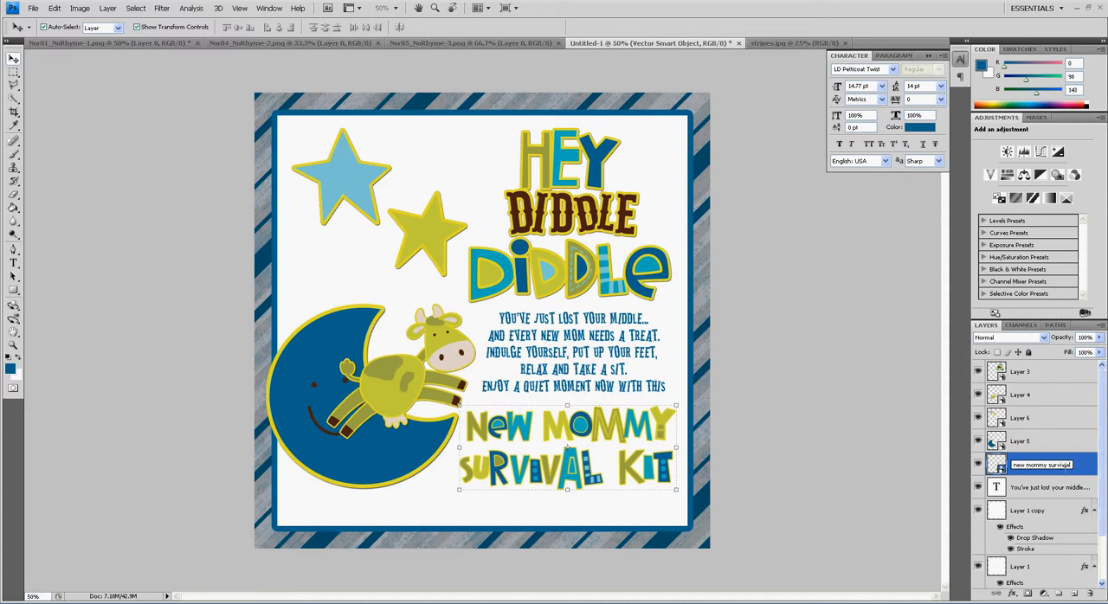
{"action": "type", "text": " kit"}
{"action": "key", "text": "Return"}
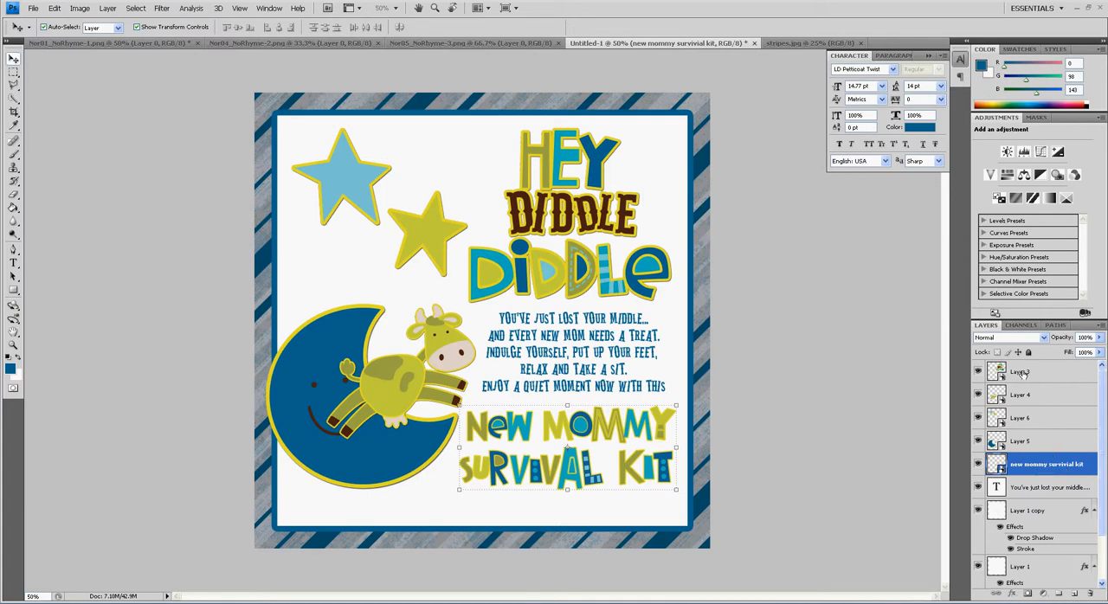
Rename Layer 3, which holds the Hey Diddle Diddle lettering, as "hey diddle"
{"action": "double_click", "coordinate": [1021, 374]}
{"action": "type", "text": "diddle"}
{"action": "key", "text": "Return"}
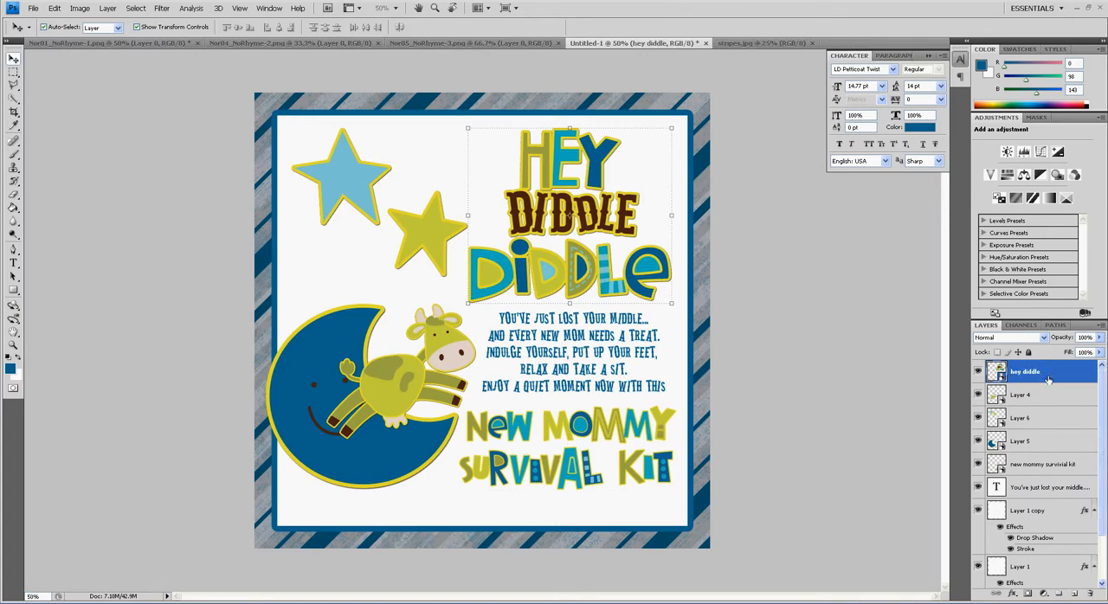
Align the title, verse and survival kit lettering layers on their horizontal centers and move them together slightly downward
{"action": "left_click", "coordinate": [1048, 489]}
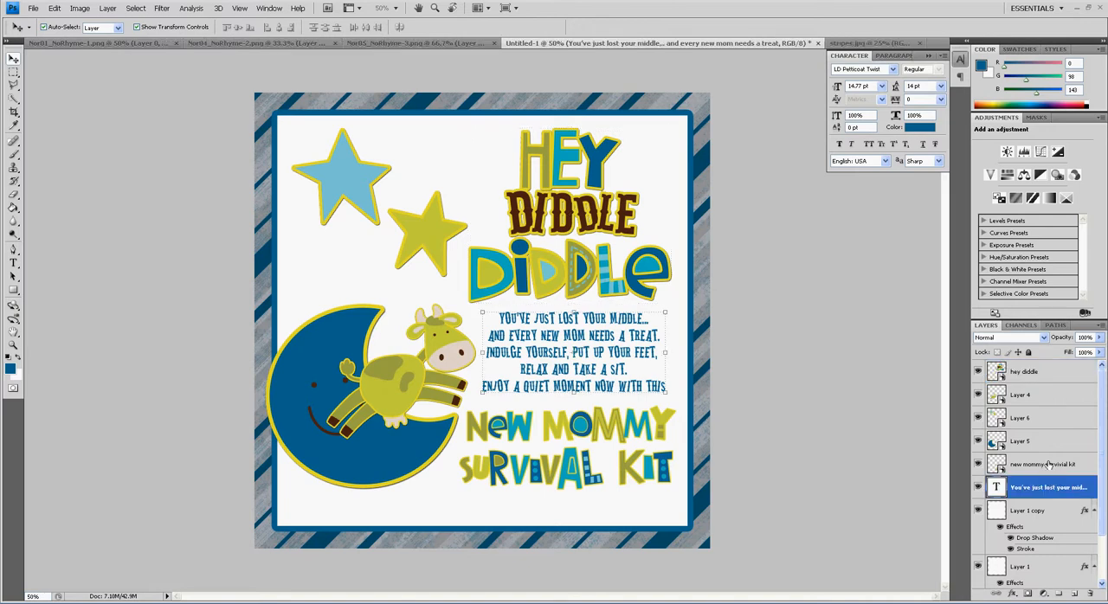
{"action": "left_click", "coordinate": [1050, 465], "text": "ctrl"}
{"action": "left_click", "coordinate": [1040, 374], "text": "ctrl"}
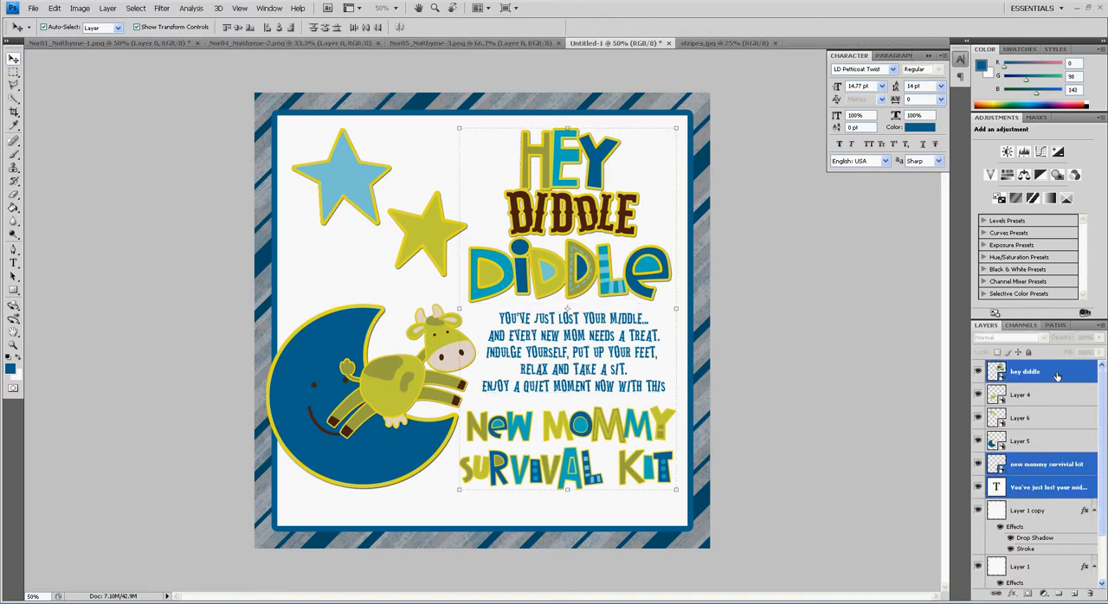
{"action": "left_click", "coordinate": [279, 27]}
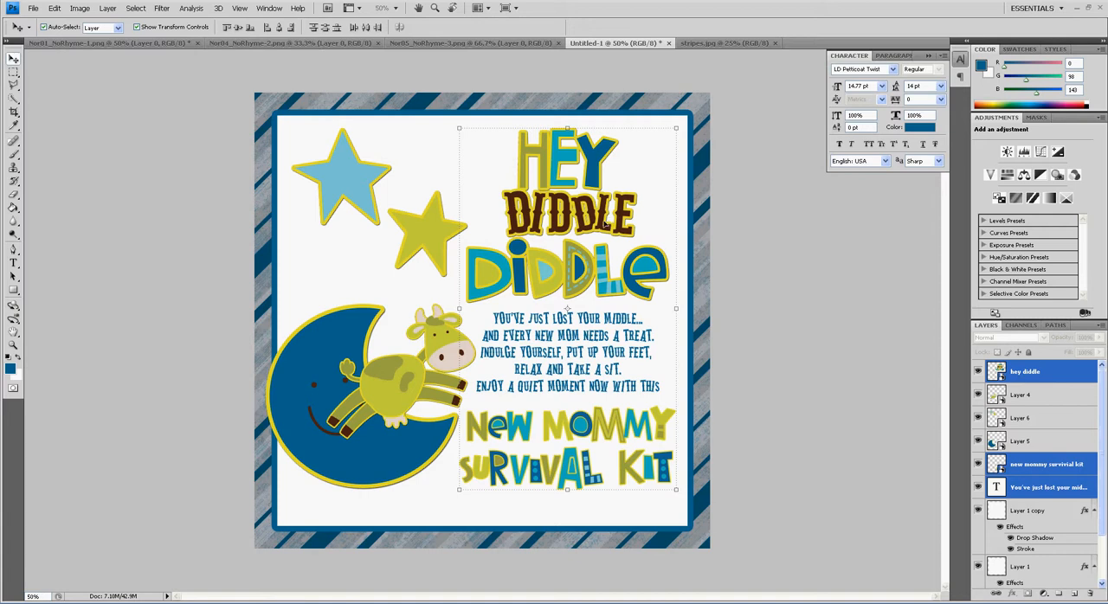
{"action": "left_click_drag", "start_coordinate": [606, 226], "coordinate": [639, 242]}
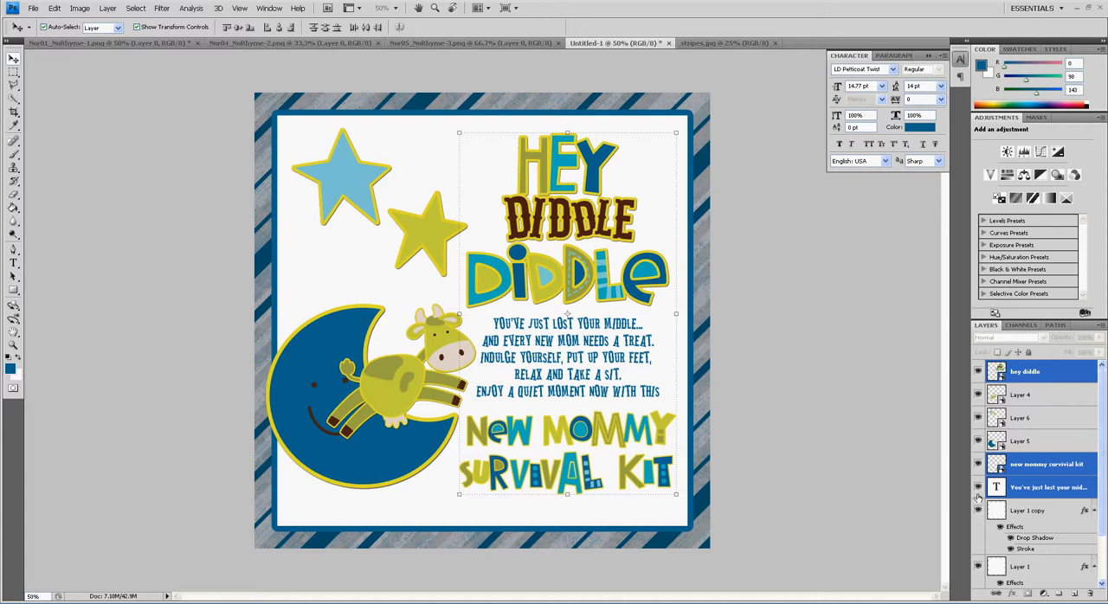
Add a drop shadow with 35% opacity to the New Mommy Survival Kit lettering layer
{"action": "left_click", "coordinate": [1058, 466]}
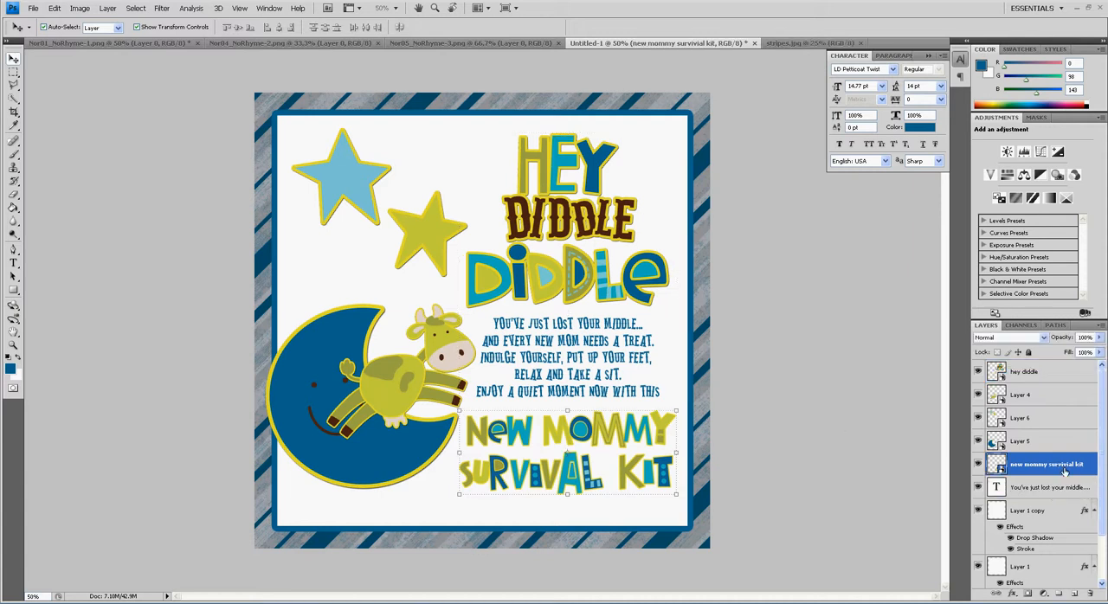
{"action": "double_click", "coordinate": [1094, 469]}
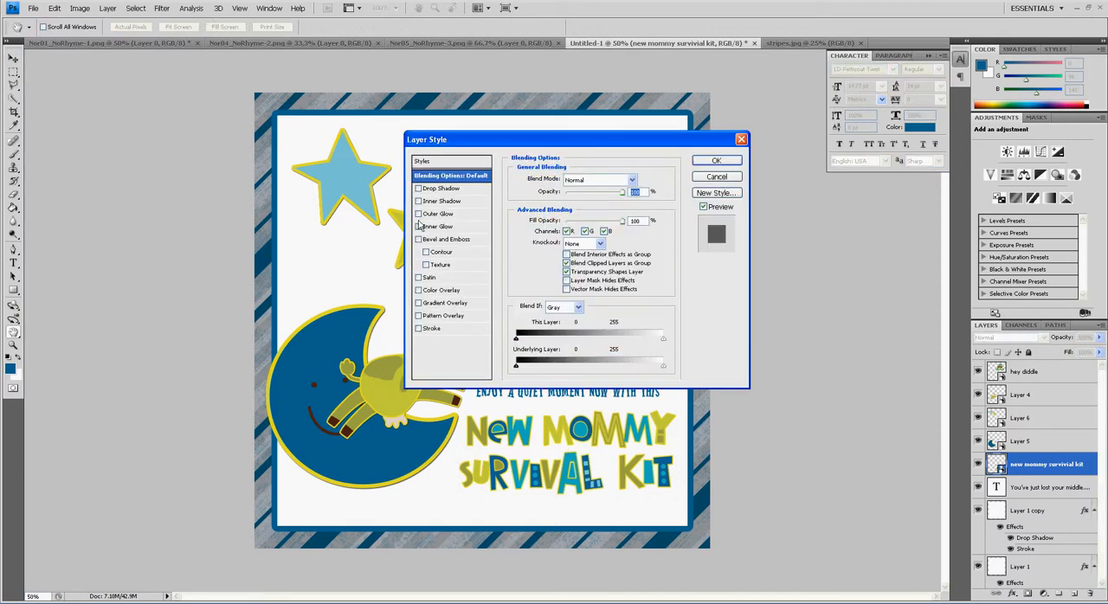
{"action": "left_click", "coordinate": [452, 189]}
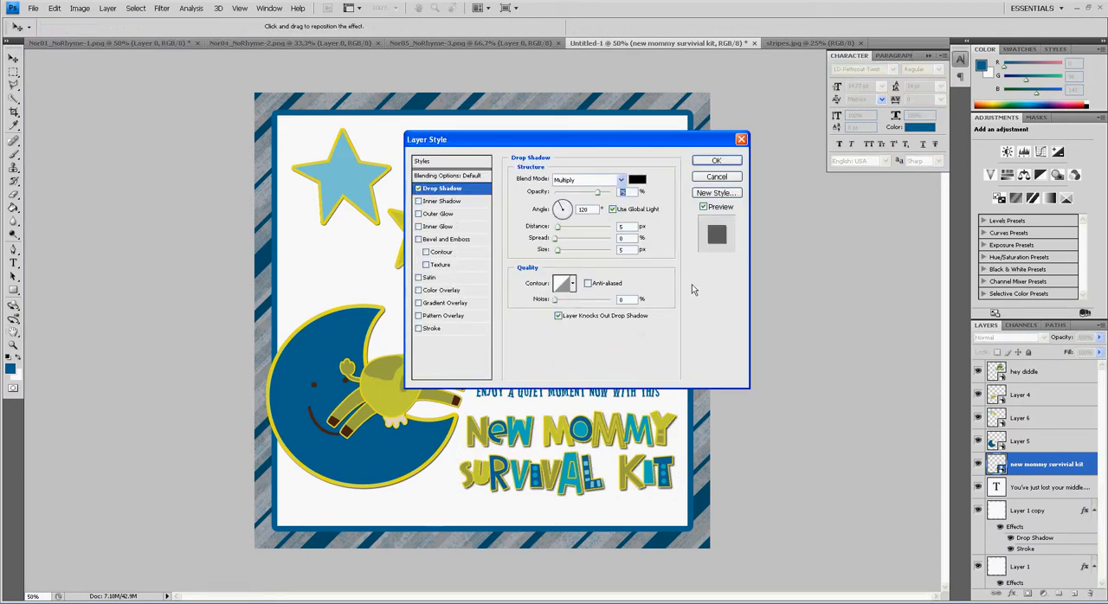
{"action": "type", "text": "35"}
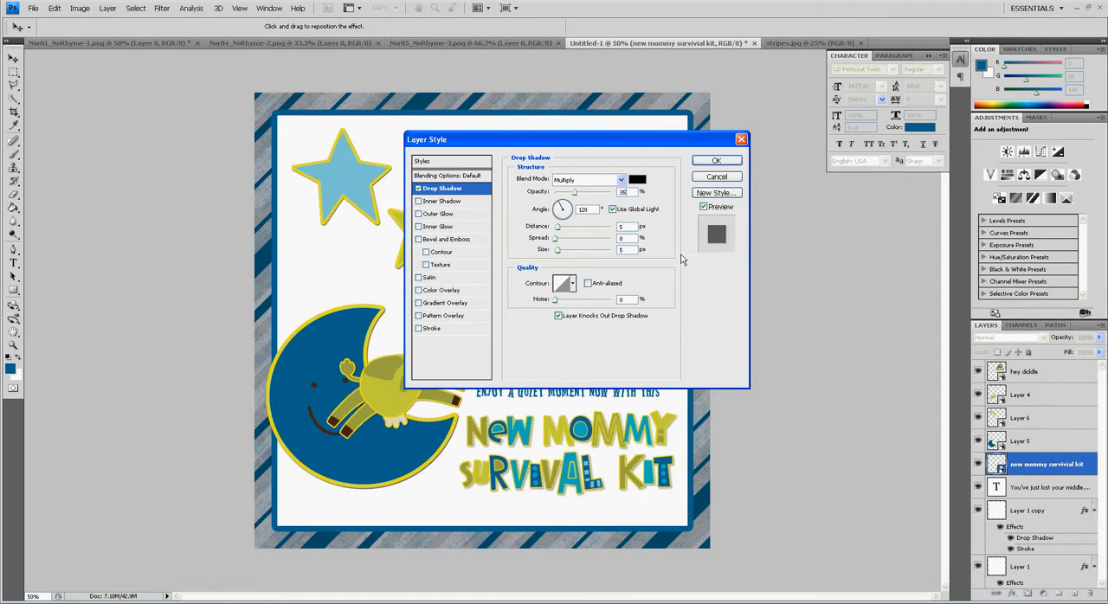
{"action": "left_click", "coordinate": [735, 173]}
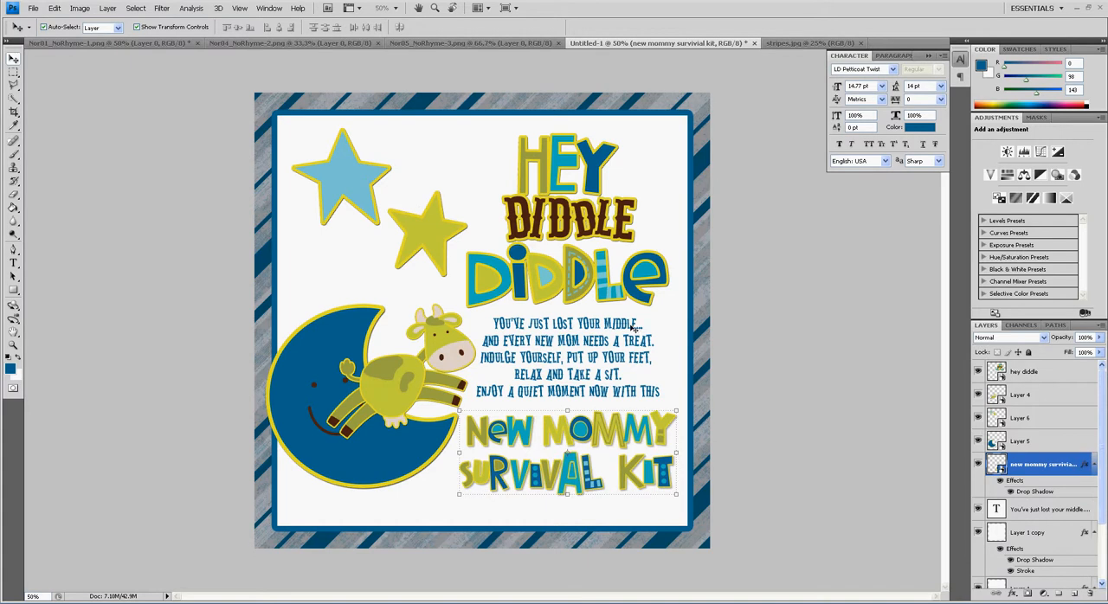
Add a Multiply drop shadow at a 120° angle to the verse text layer
{"action": "left_click", "coordinate": [625, 325]}
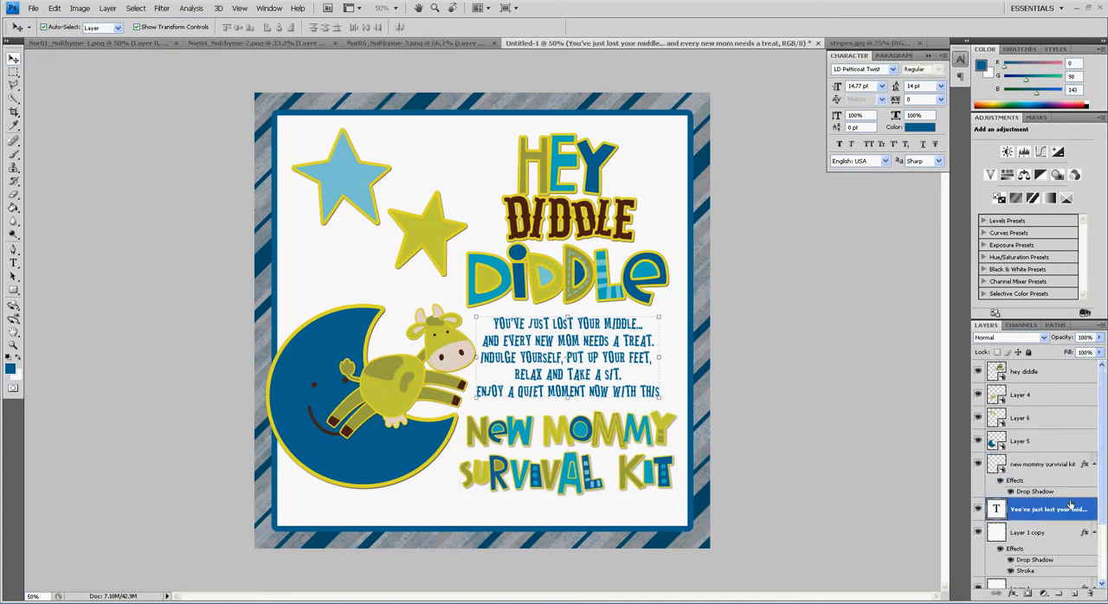
{"action": "double_click", "coordinate": [1098, 509]}
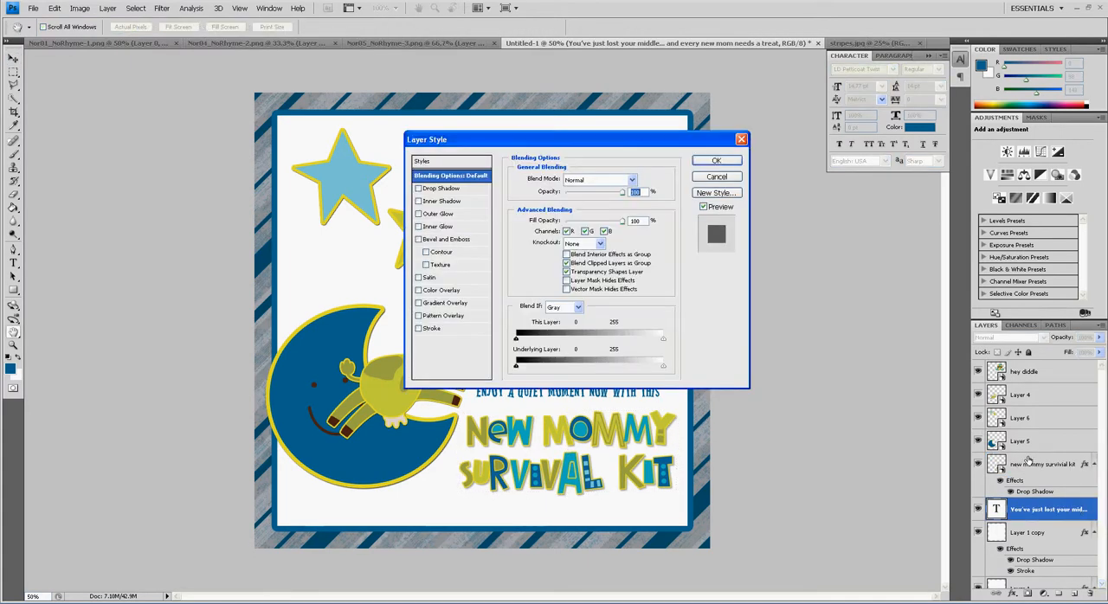
{"action": "left_click", "coordinate": [462, 190]}
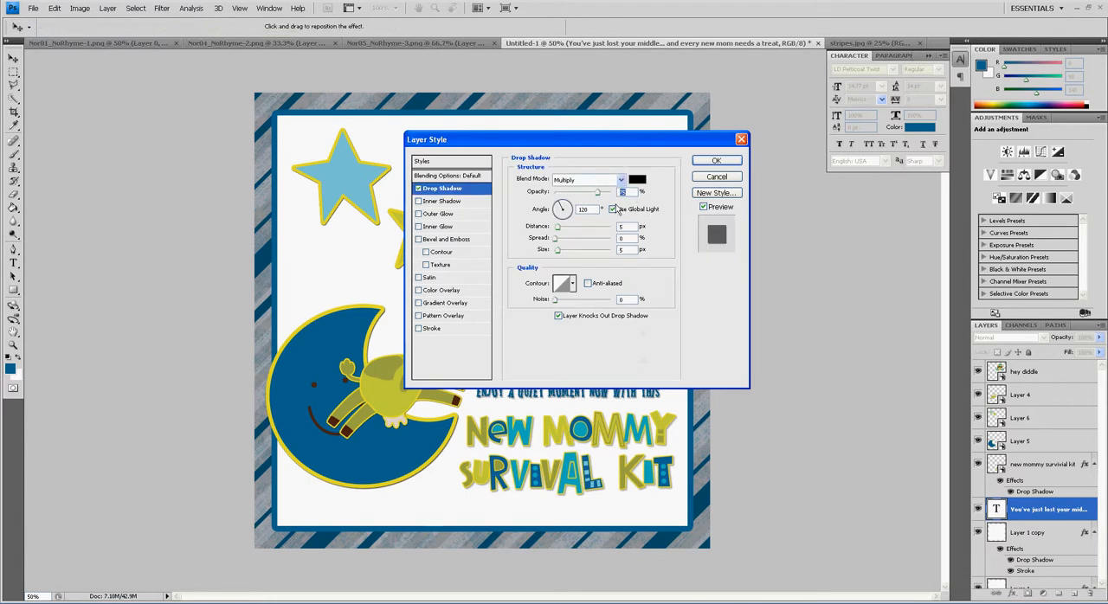
{"action": "left_click", "coordinate": [716, 161]}
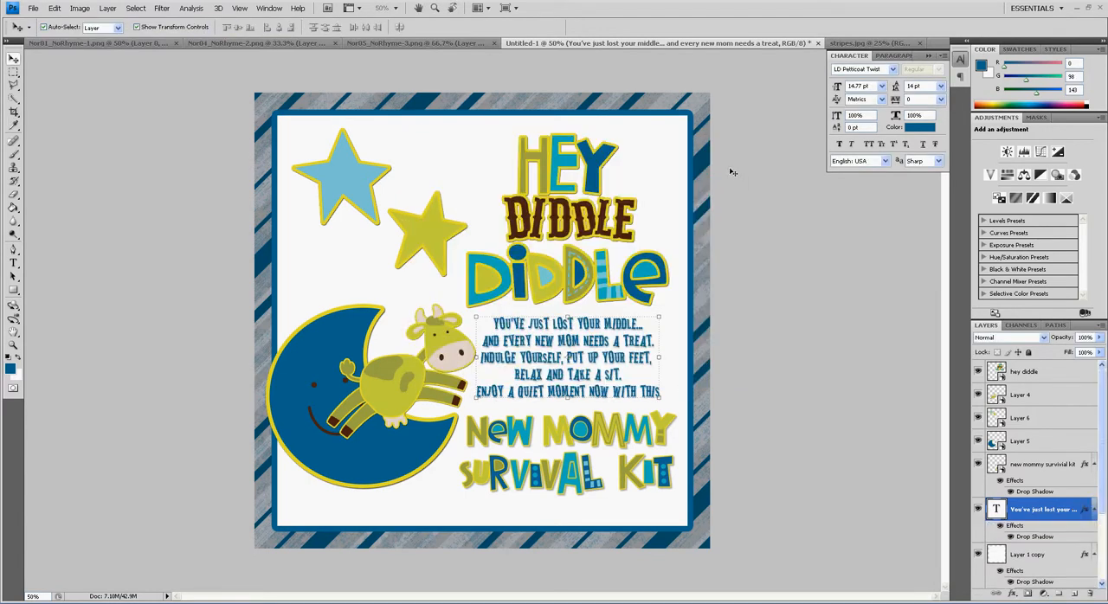